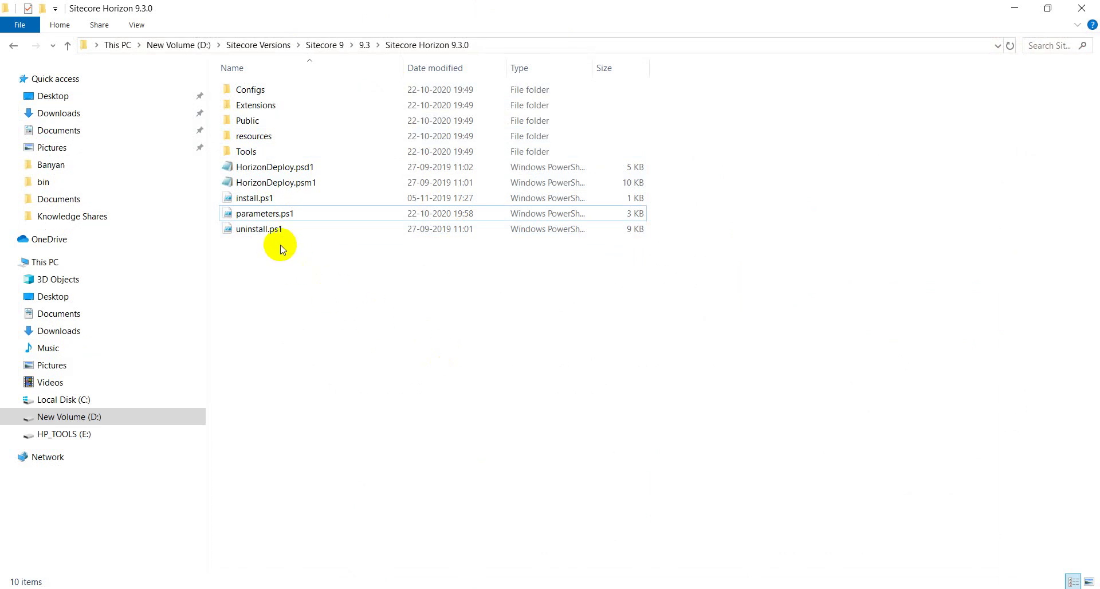
- Open parameters.ps1 from the Sitecore Horizon 9.3.0 folder in Notepad++ and review the Horizon installation parameters
left_click(258, 215)
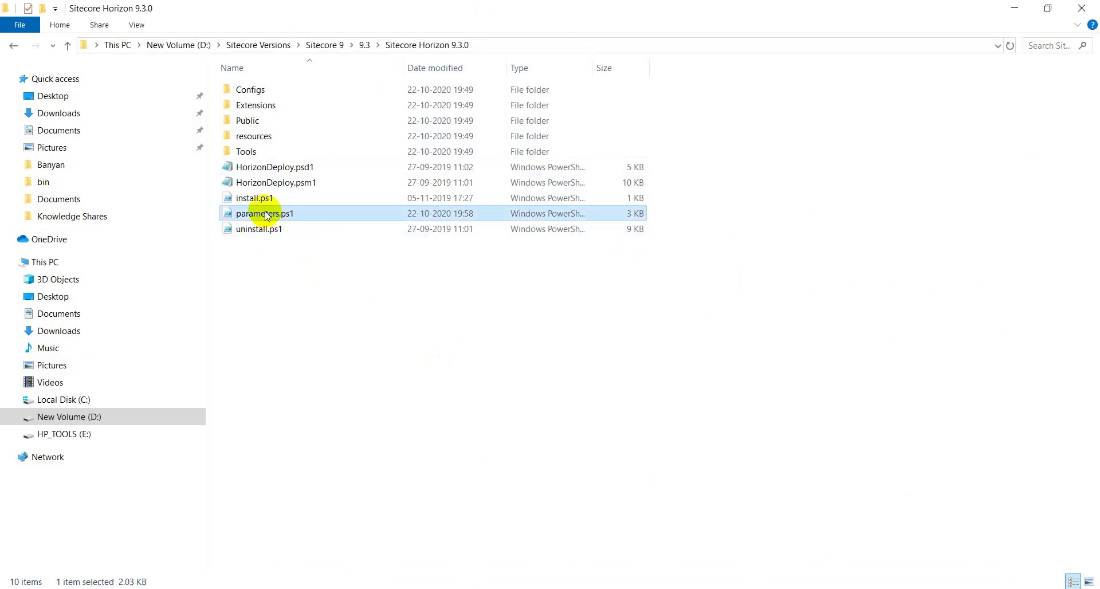
left_click(252, 201)
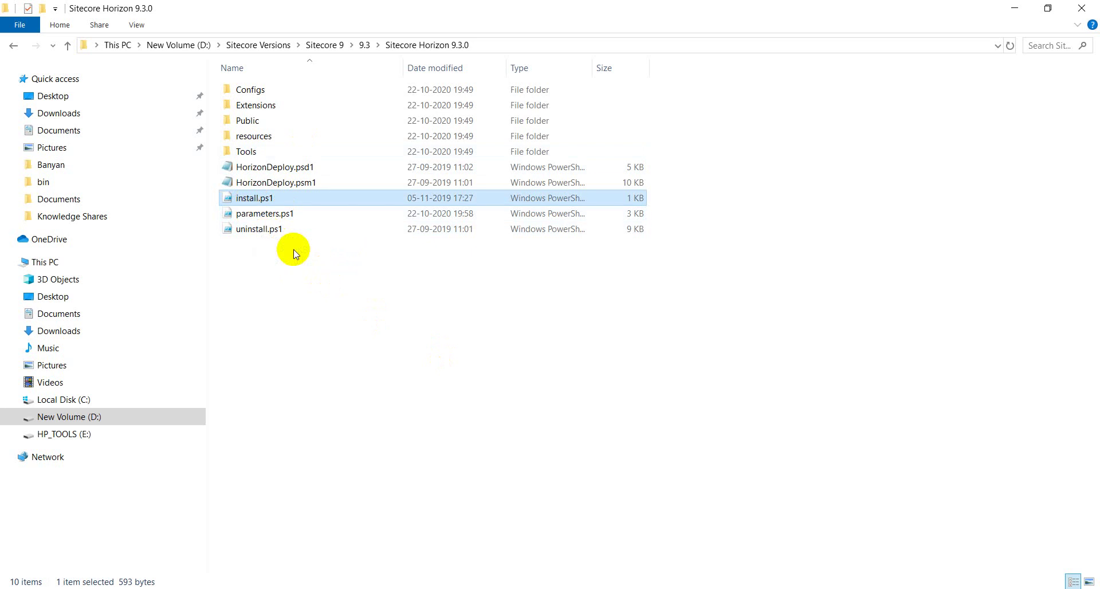
right_click(273, 215)
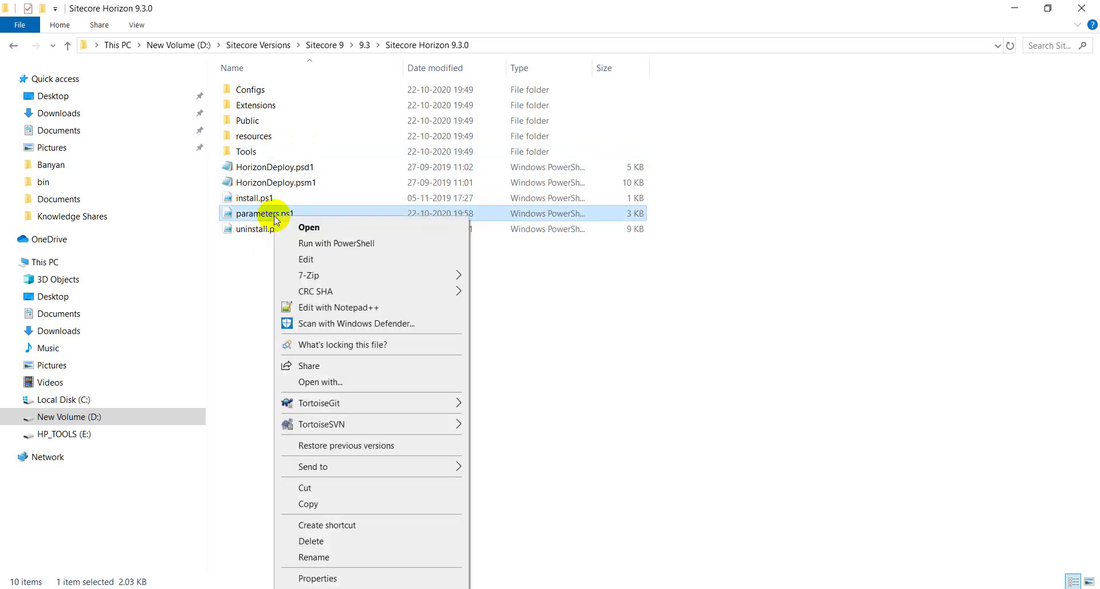
left_click(337, 307)
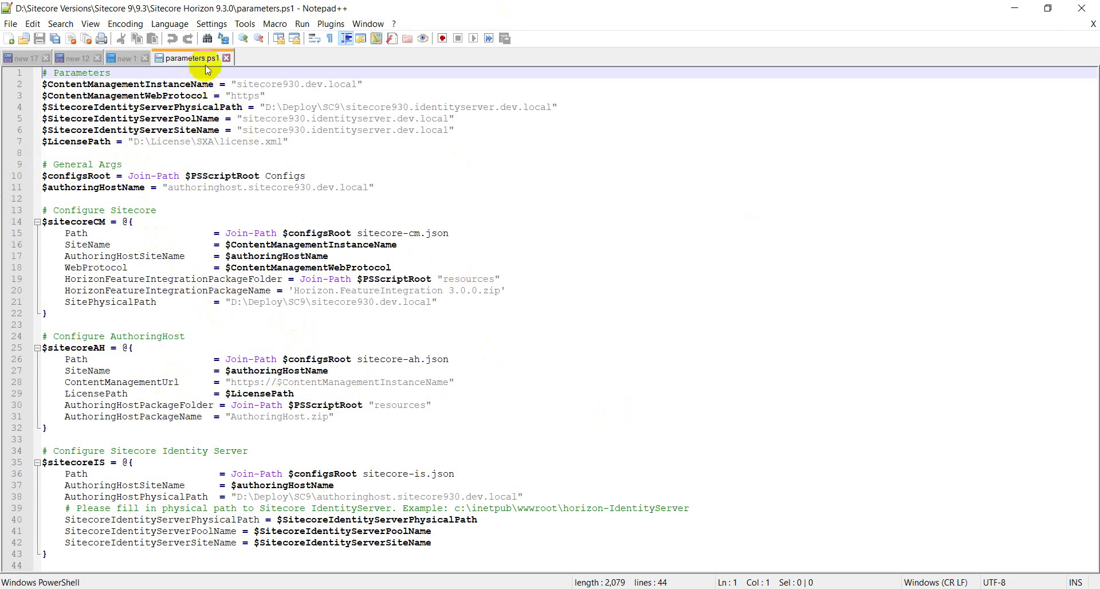
left_click(1013, 9)
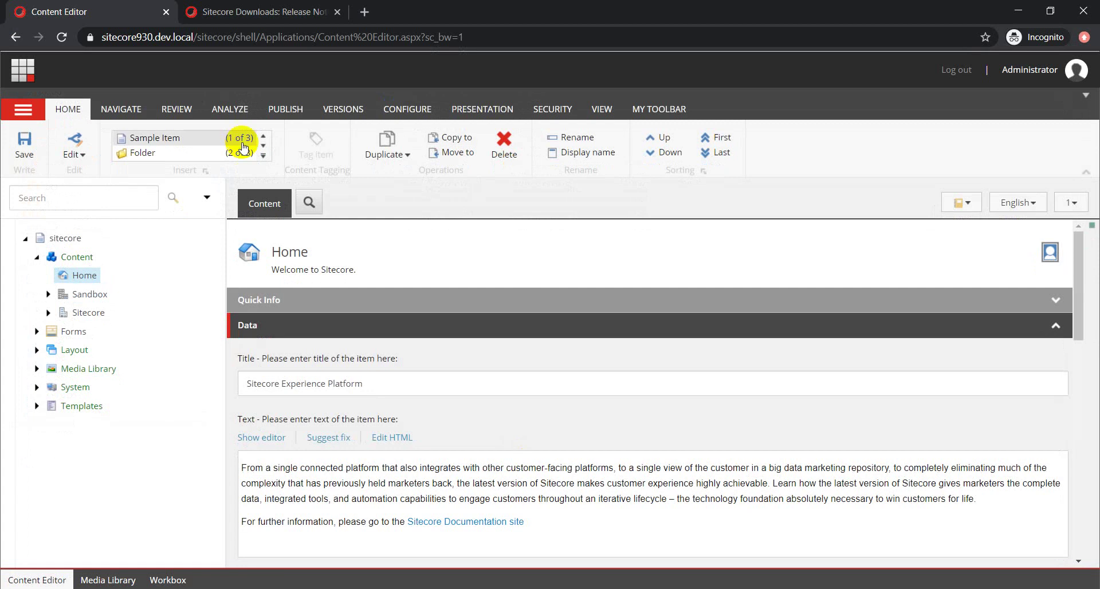
- Go to the Sitecore Launchpad in the browser and open Horizon for the ClubZone site
left_click(23, 75)
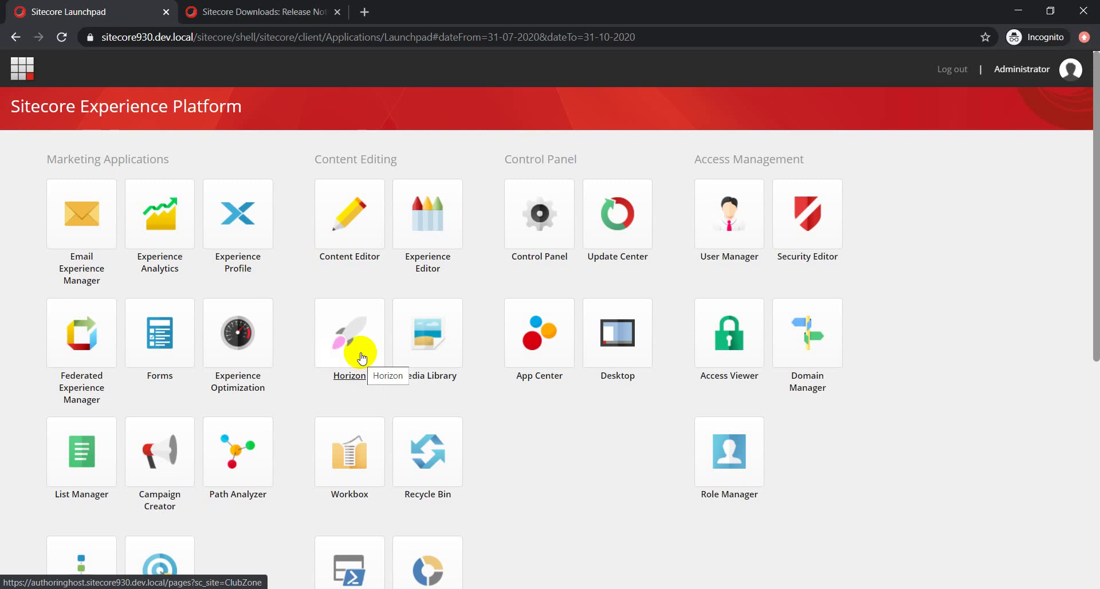
left_click(339, 335)
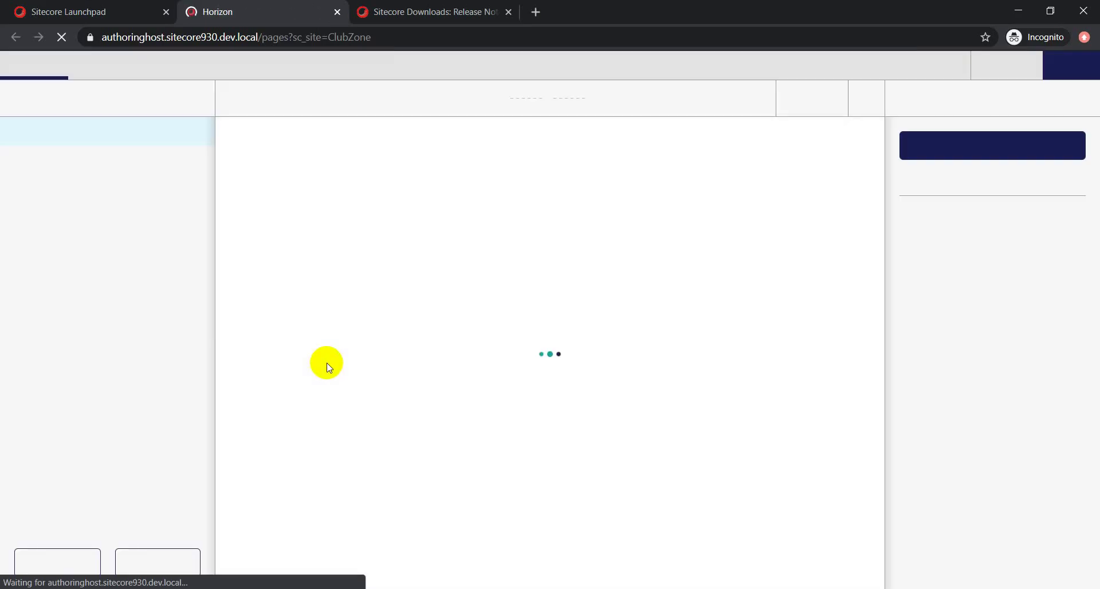
left_click(83, 8)
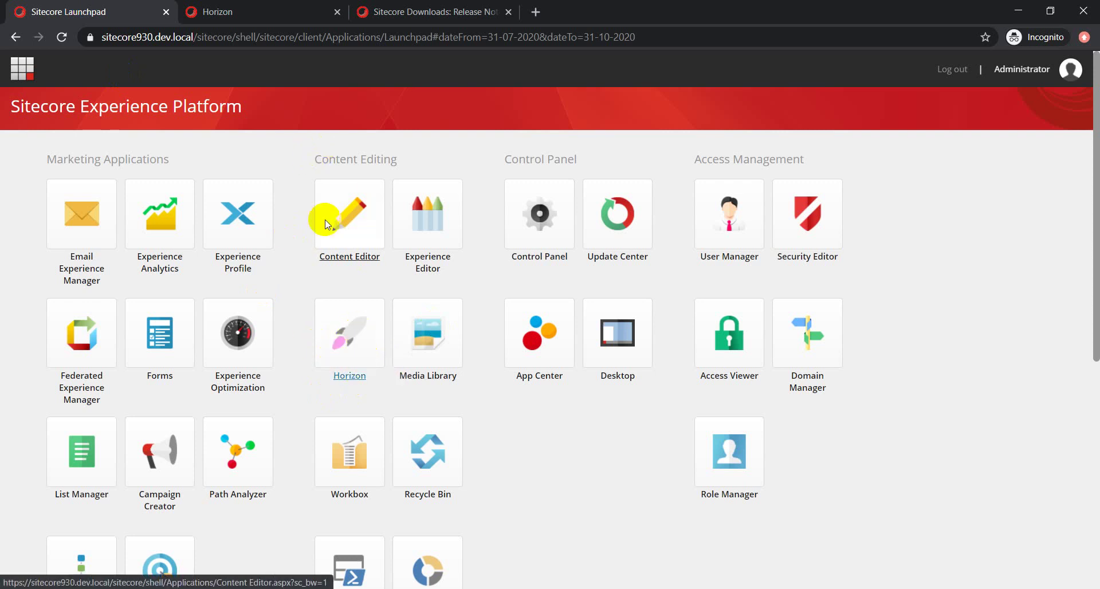
left_click(234, 14)
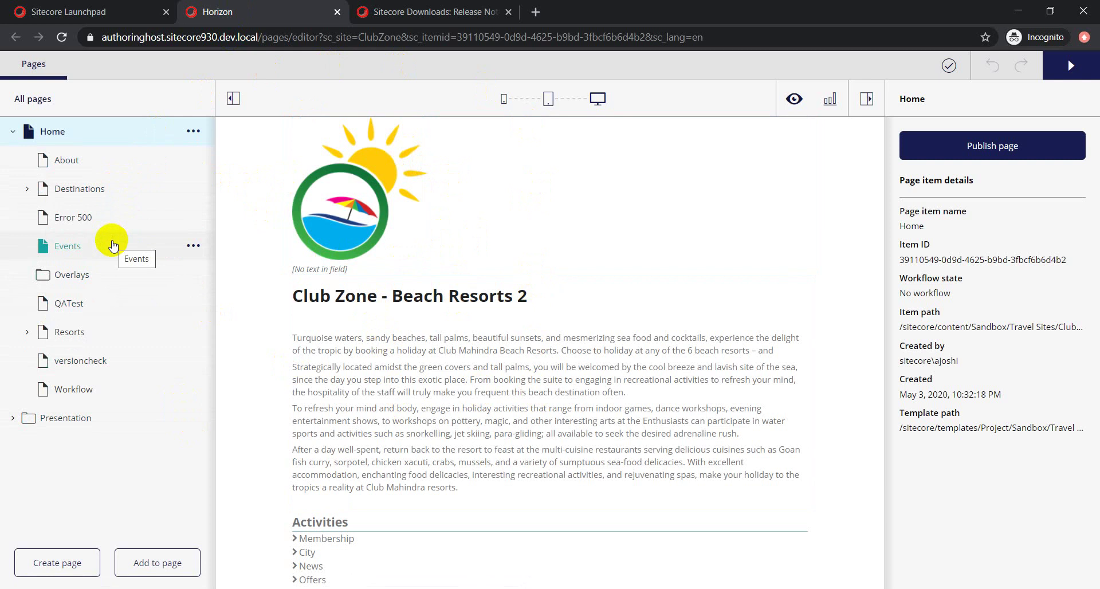
- Open the Content Editor from the Launchpad and expand Sandbox and Travel Sites in the content tree
left_click(69, 11)
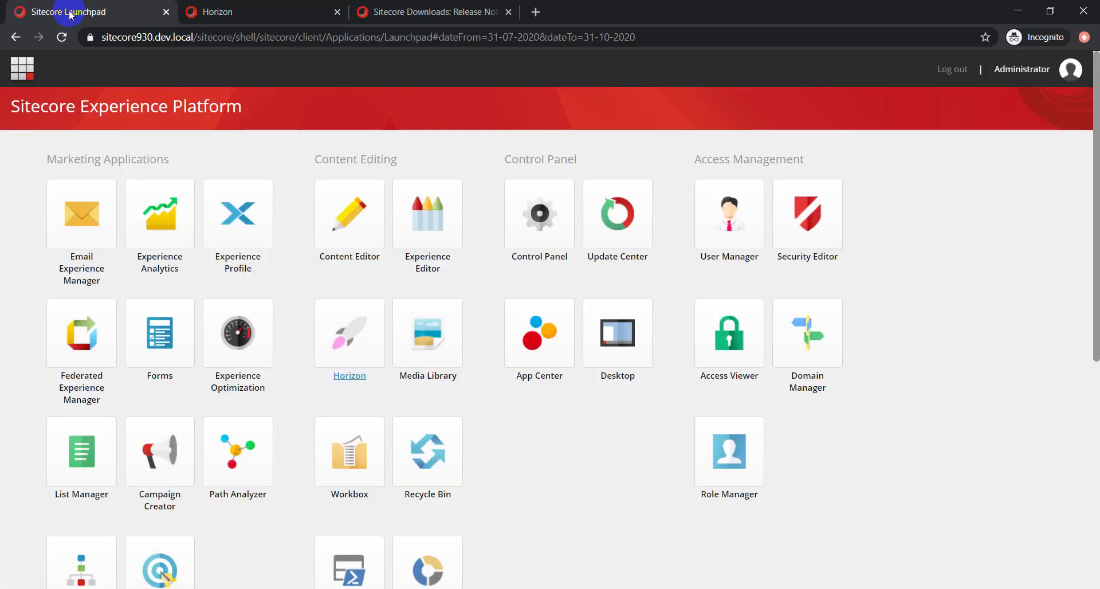
left_click(340, 222)
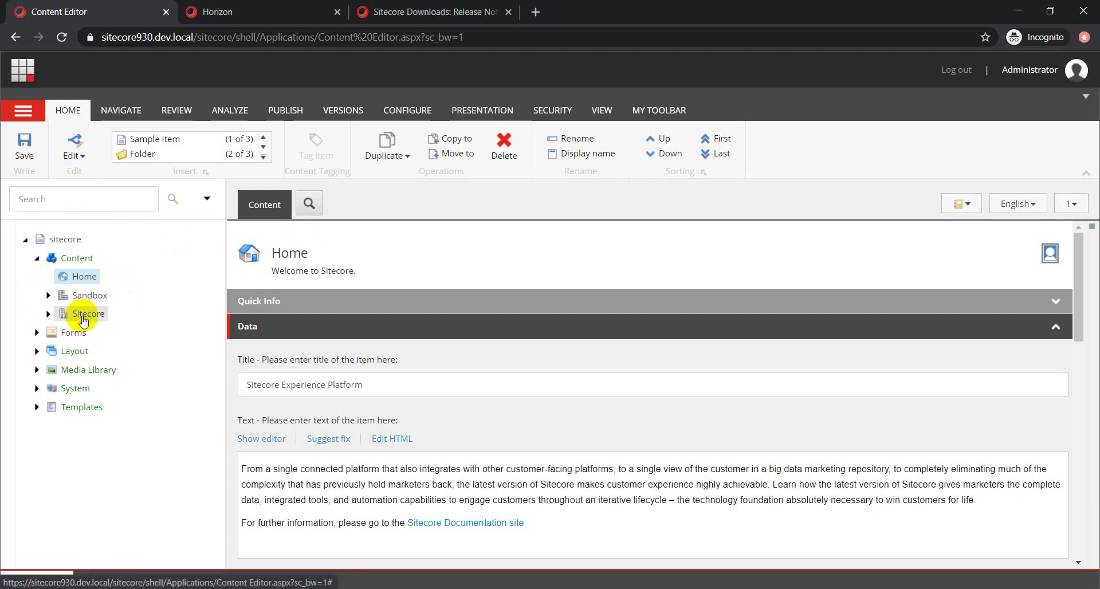
left_click(48, 314)
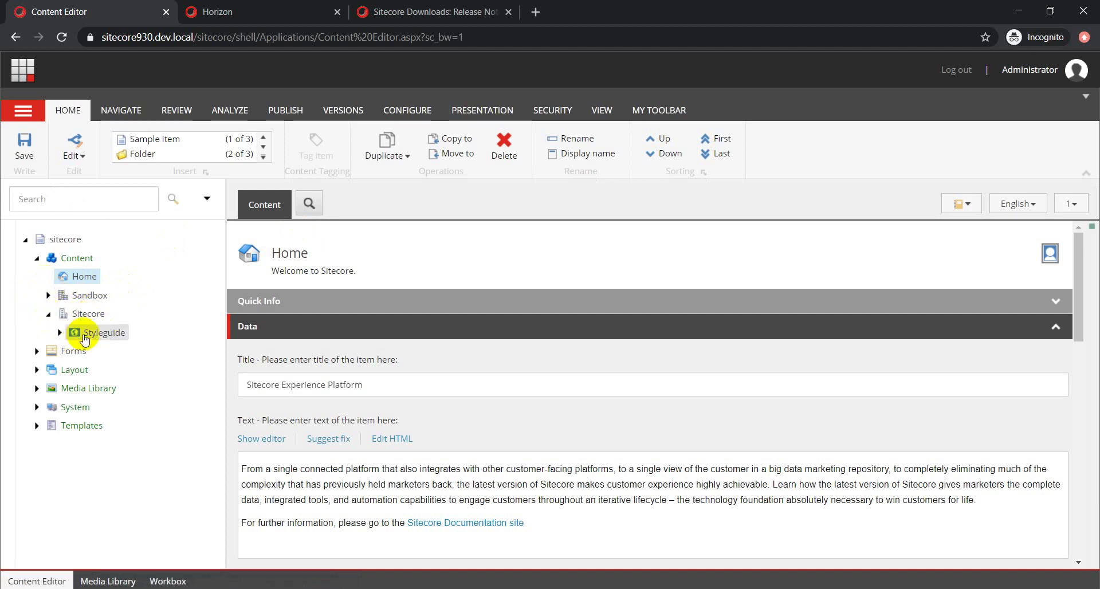
left_click(48, 313)
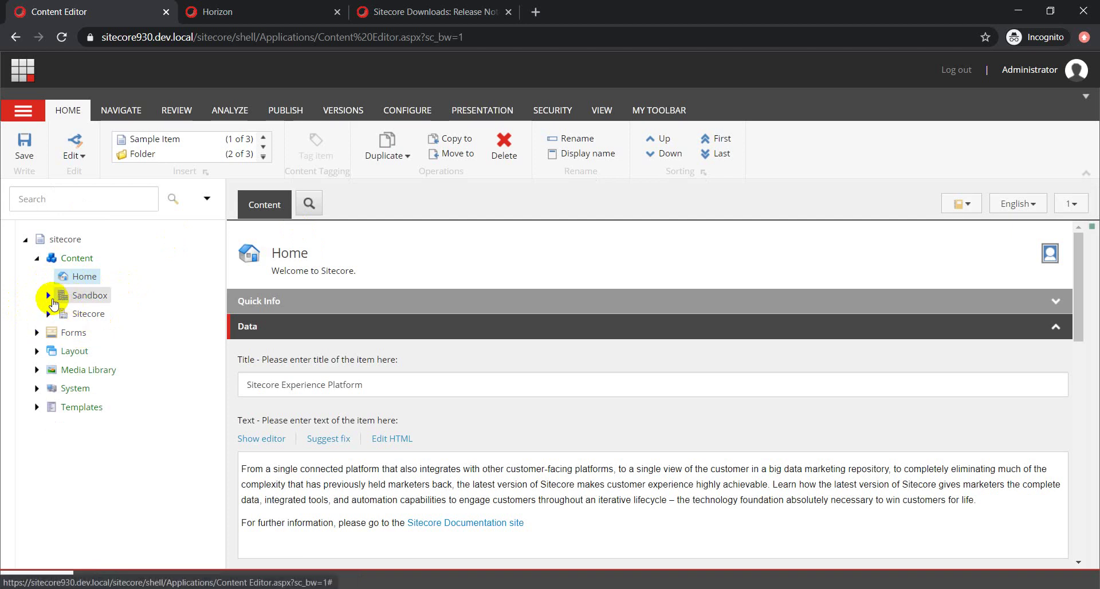
left_click(48, 295)
left_click(59, 314)
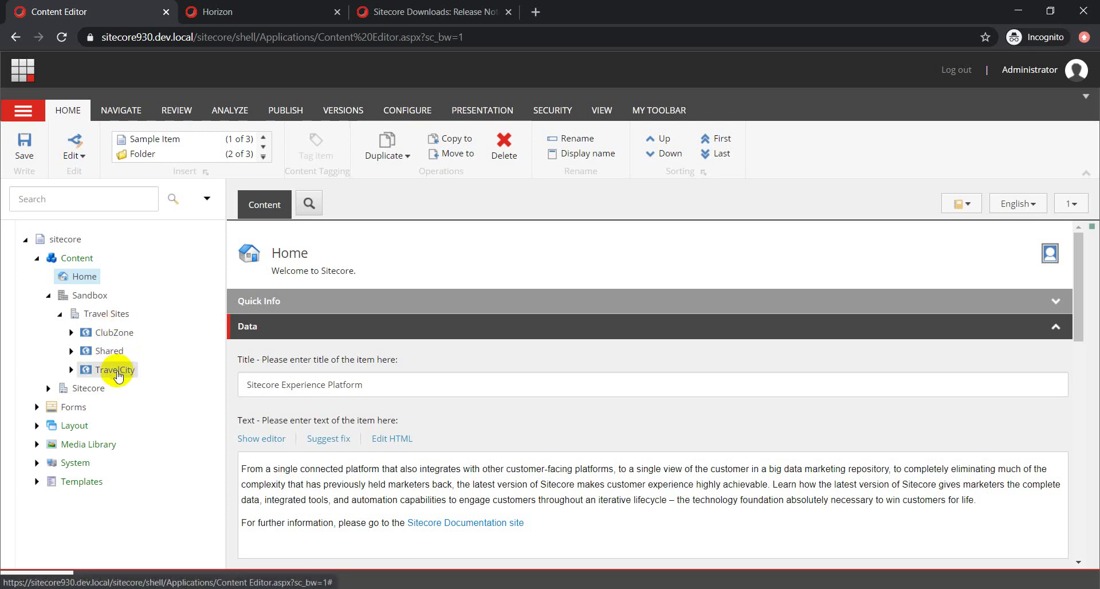
- Compare the site opened in Horizon with the sites under Travel Sites in the Content Editor
left_click(238, 12)
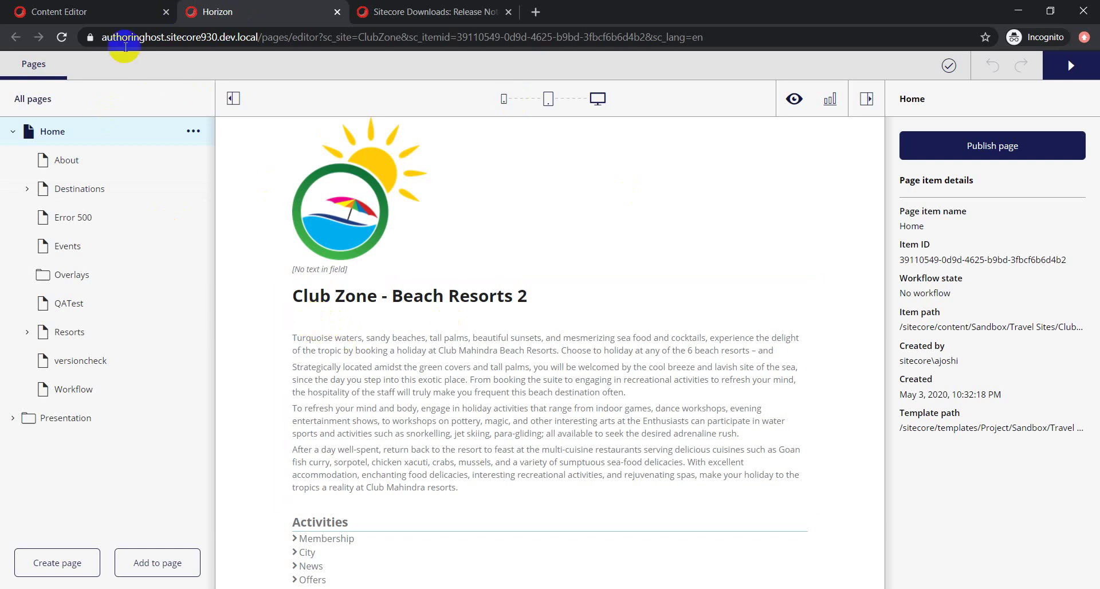
left_click(86, 12)
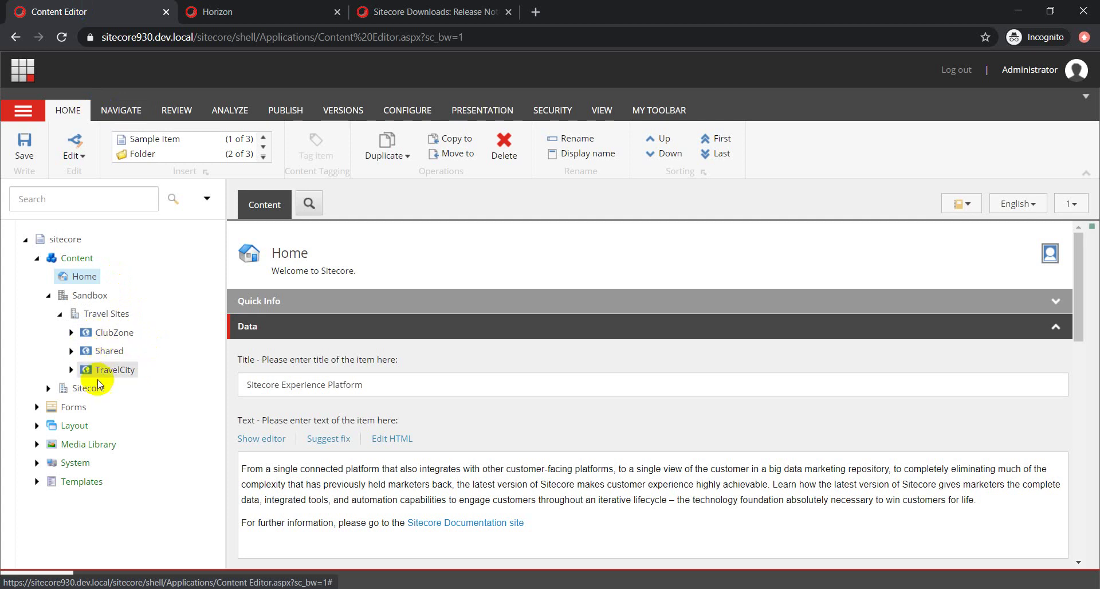
left_click(280, 6)
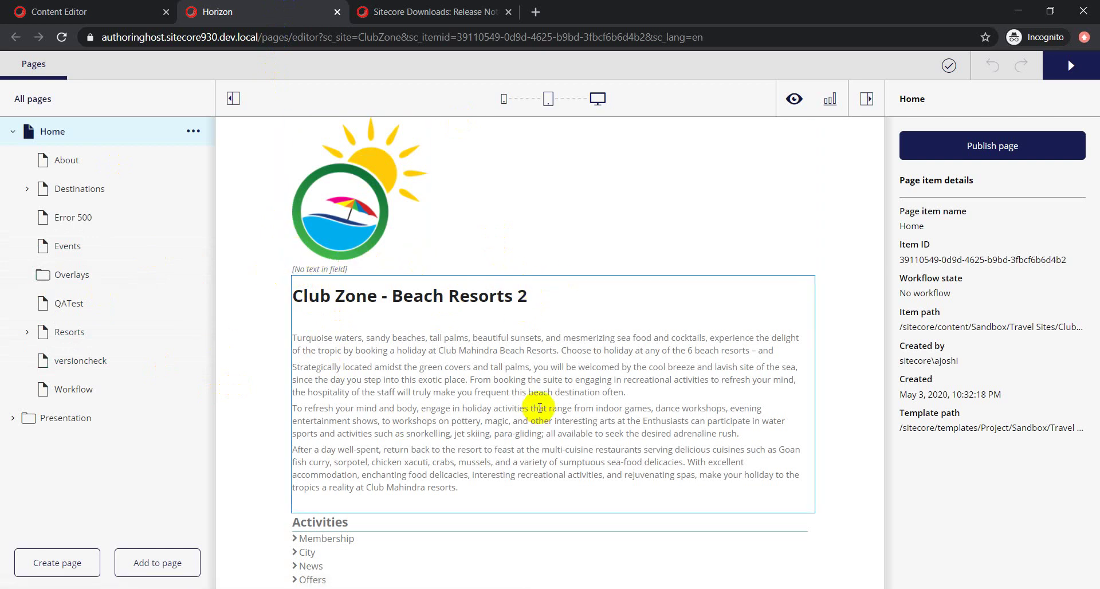
left_click(34, 12)
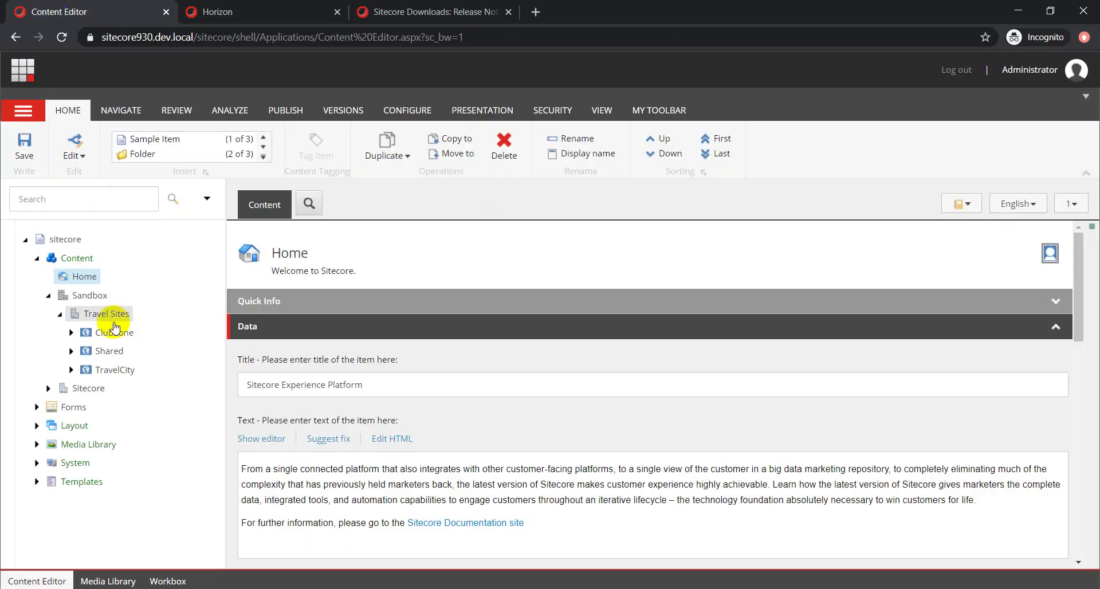
left_click(244, 12)
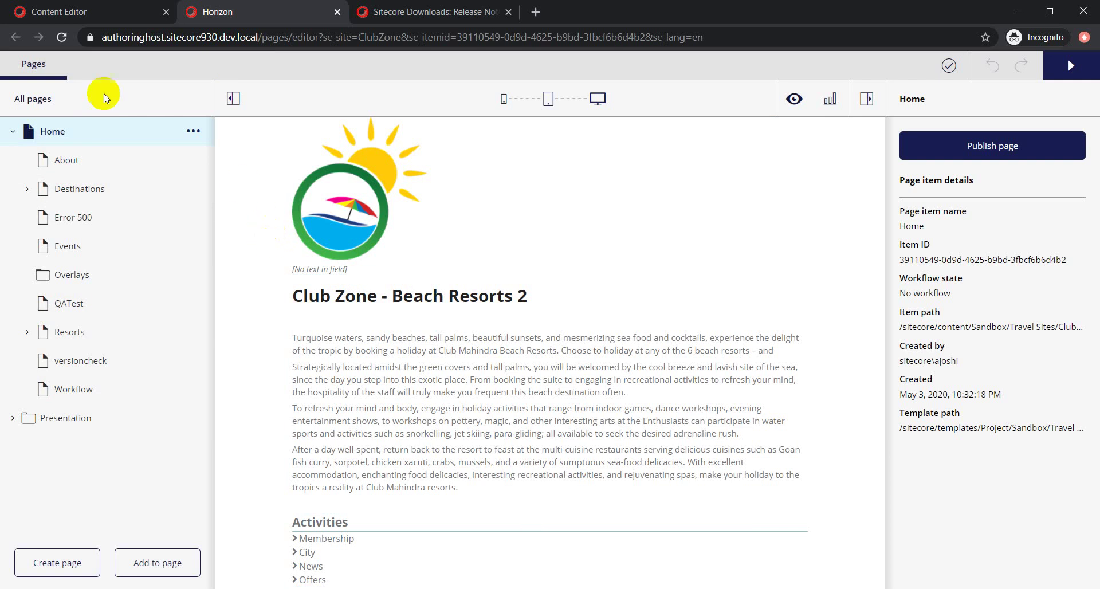
left_click(89, 13)
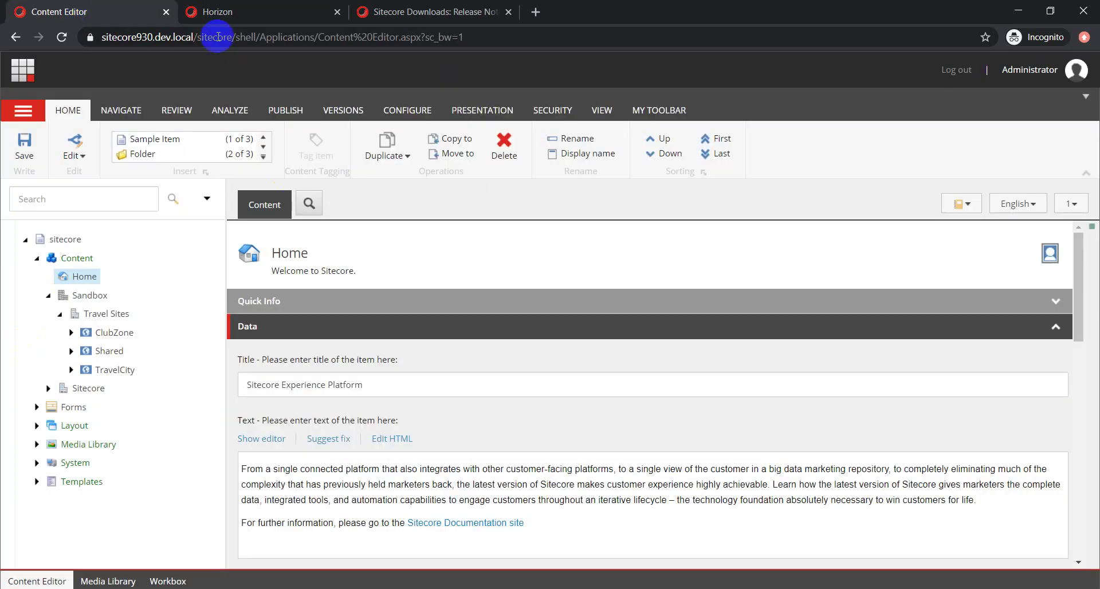
left_click(212, 12)
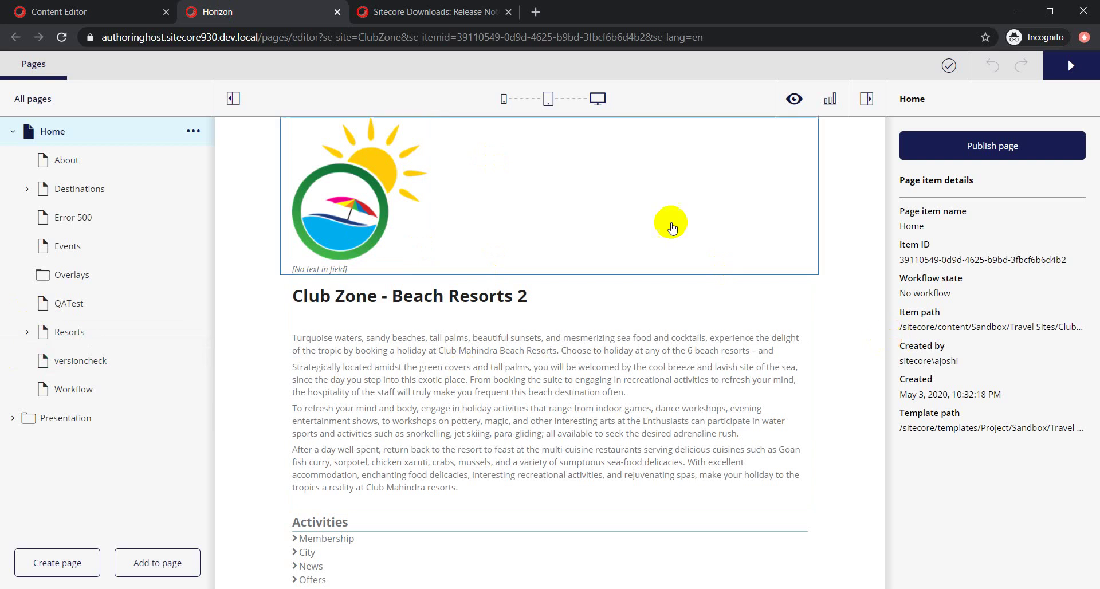
- Expand ClubZone and its Home item in the Content Editor, and compare their children with Horizon's page tree
left_click(86, 12)
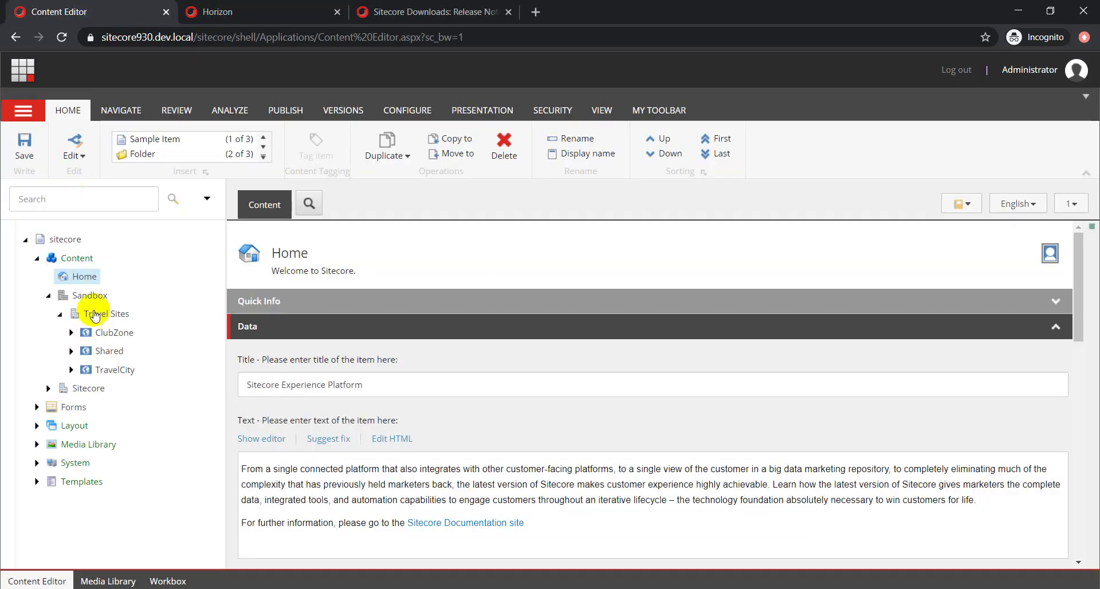
left_click(70, 332)
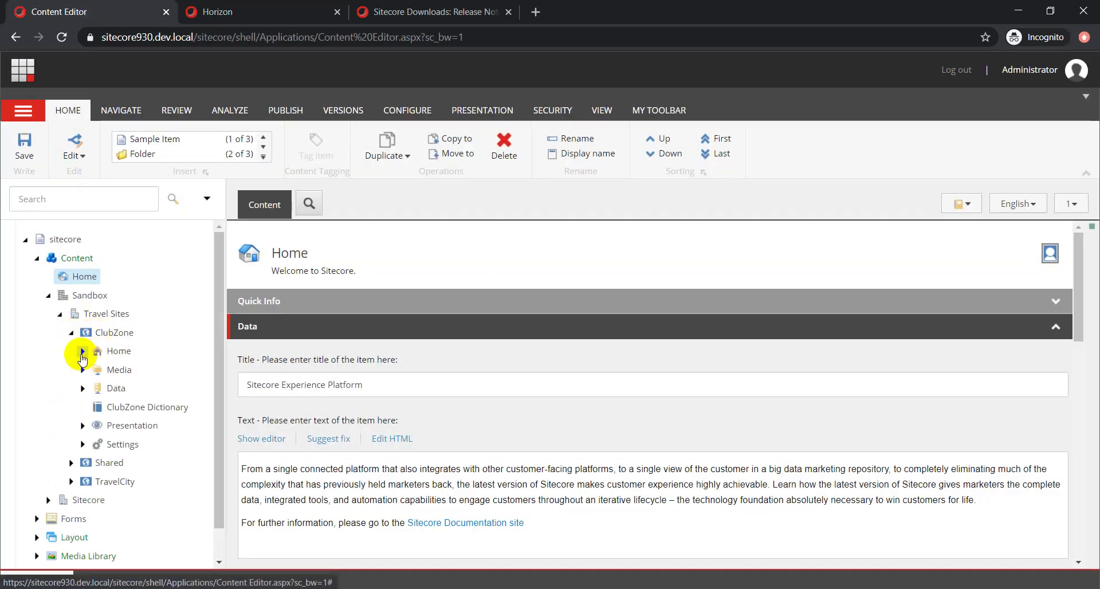
left_click(82, 351)
scroll(126, 366, "down", 1)
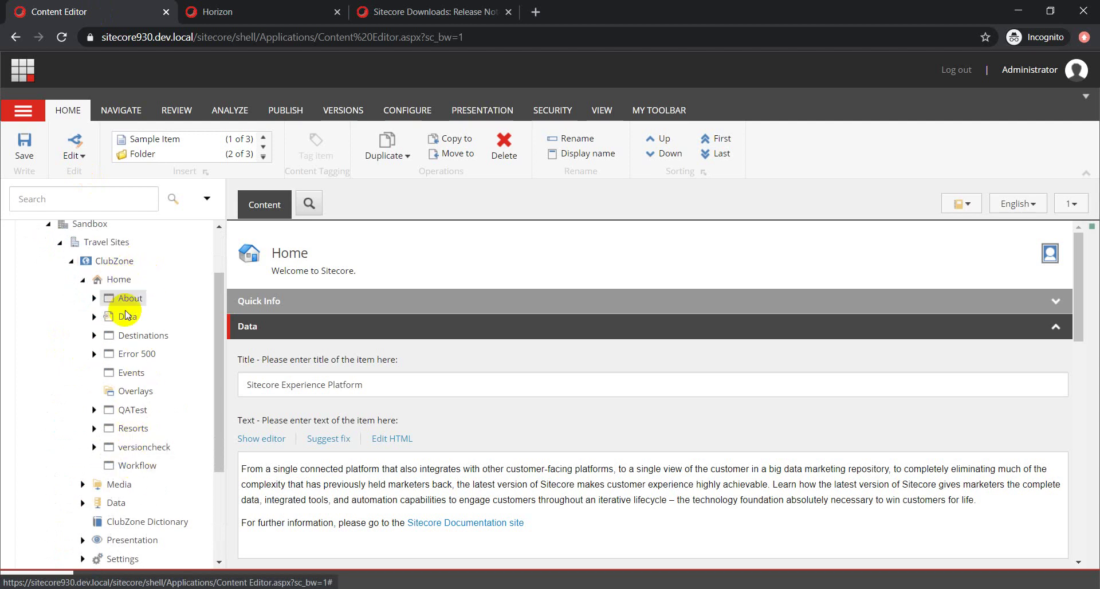
left_click(208, 22)
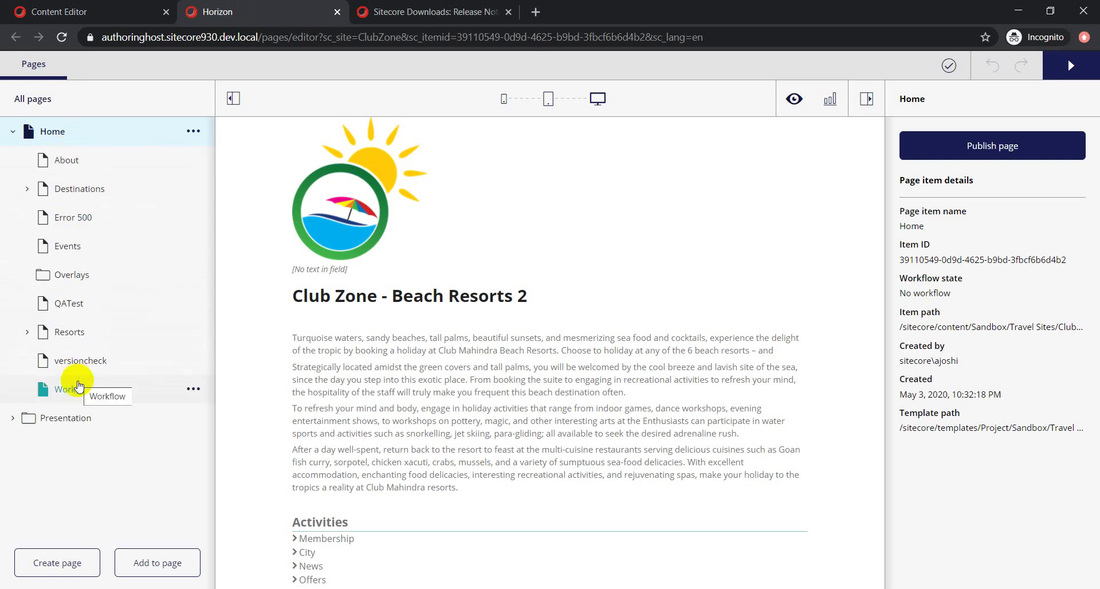
left_click(92, 11)
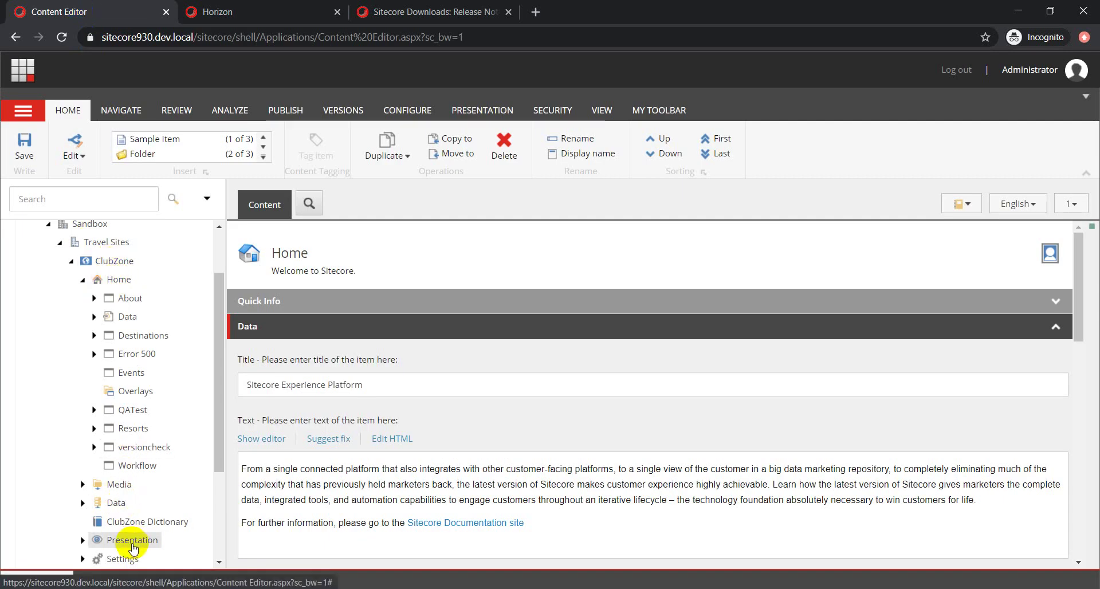
left_click(239, 11)
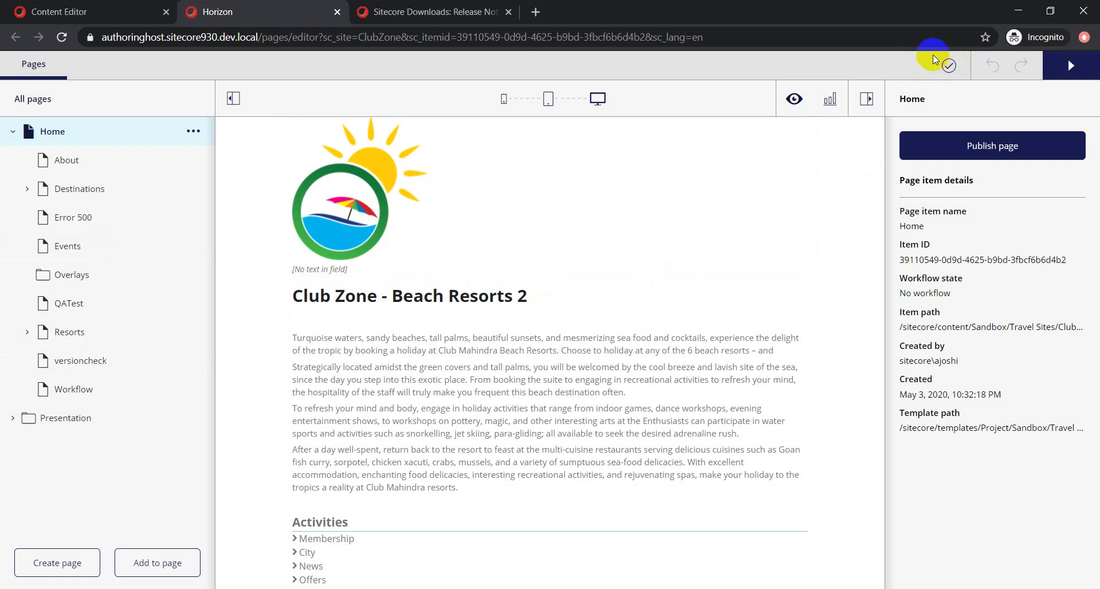
- Append "test content qa test conetnt" to the end of the last paragraph in the Home page's Text component
left_click(480, 486)
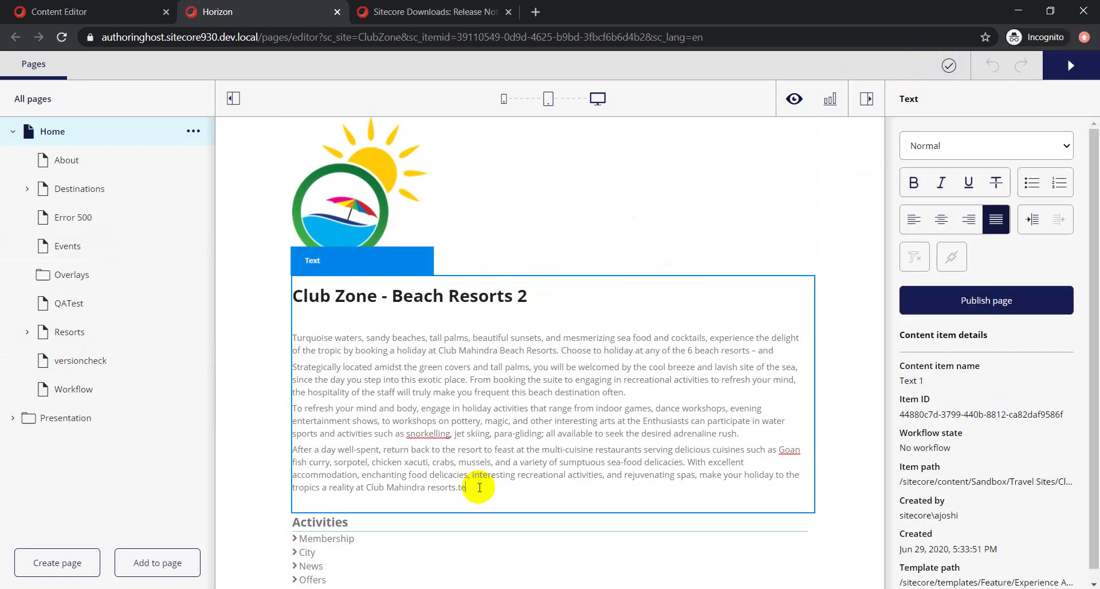
type("test content qa test conet")
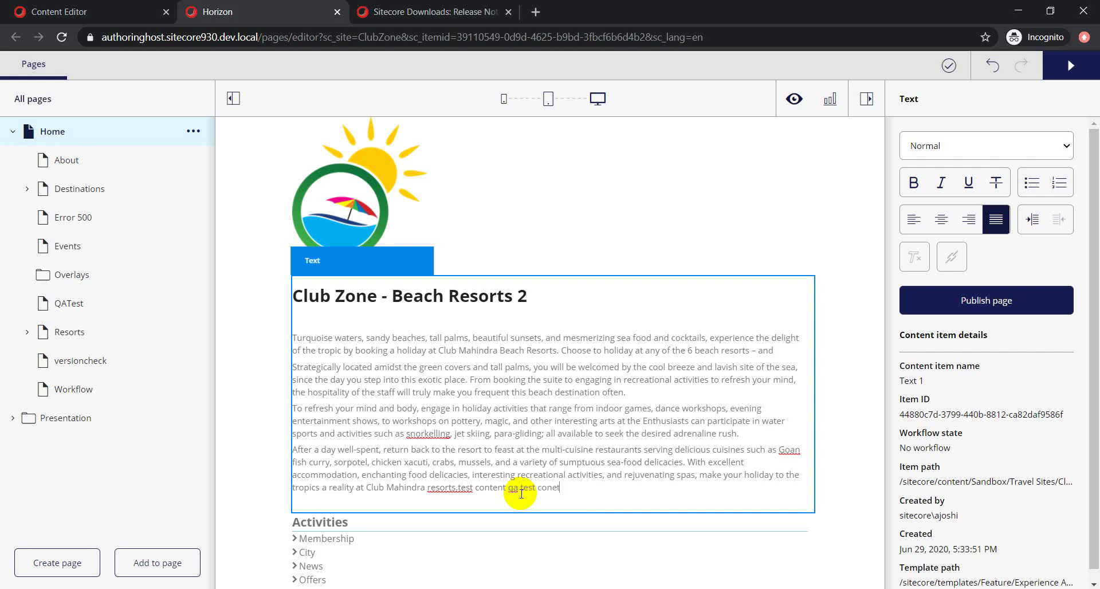
type("nt")
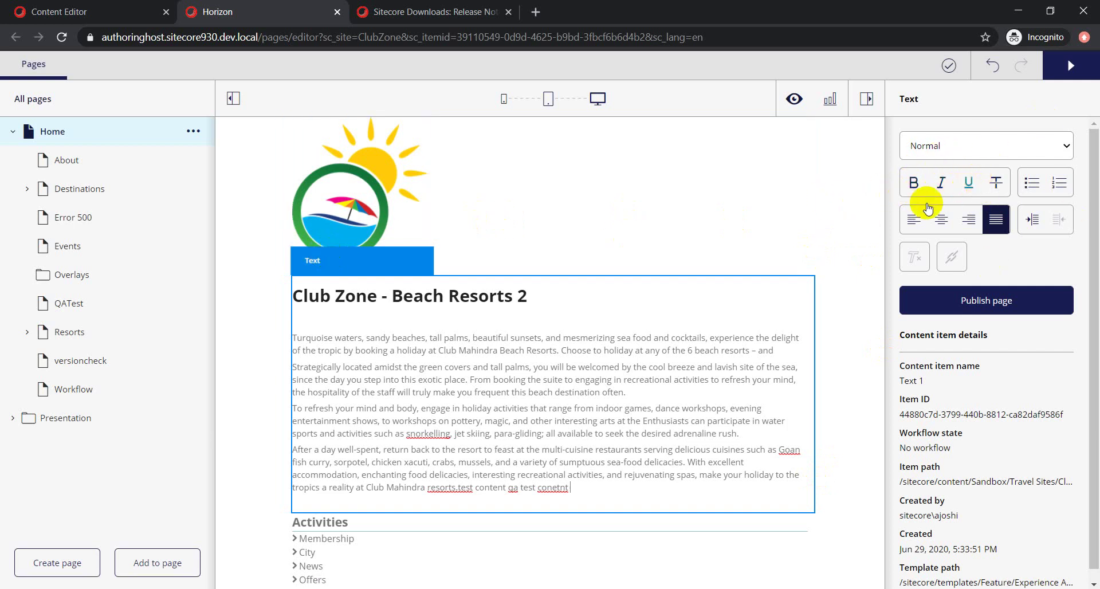
left_click(986, 229)
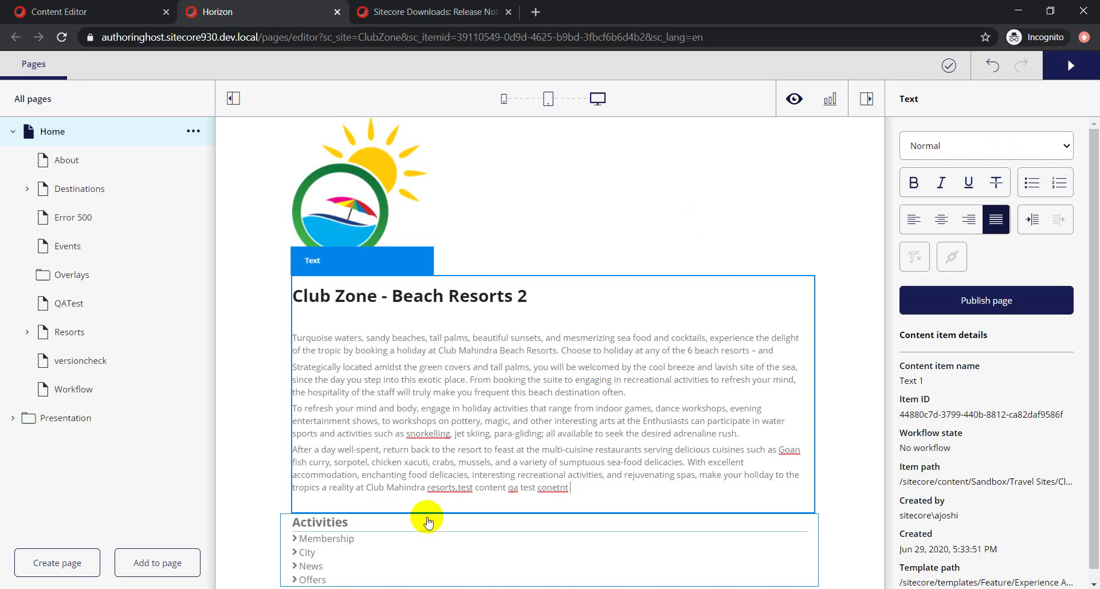
- Make the words "Club Mahindra resorts" bold in the last paragraph of the Text component
double_click(375, 487)
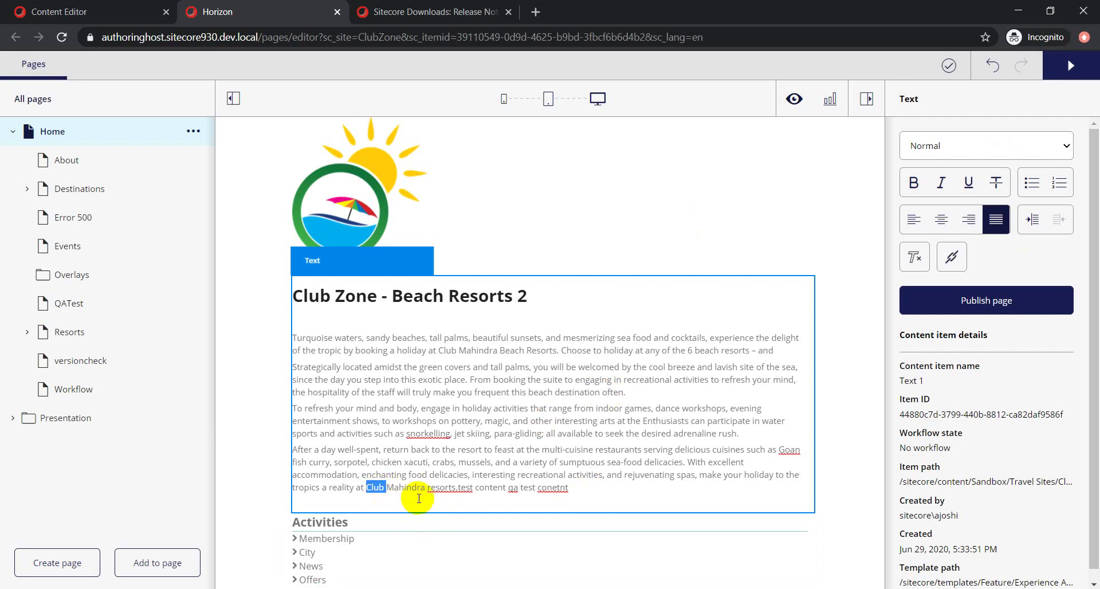
left_click_drag(428, 492, 467, 490)
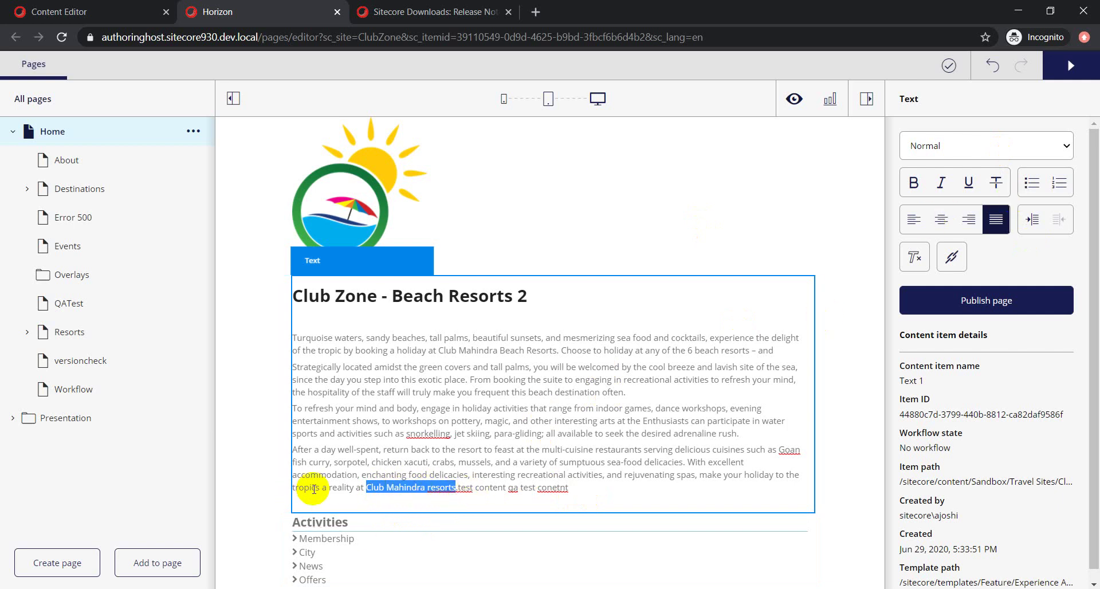
left_click(917, 190)
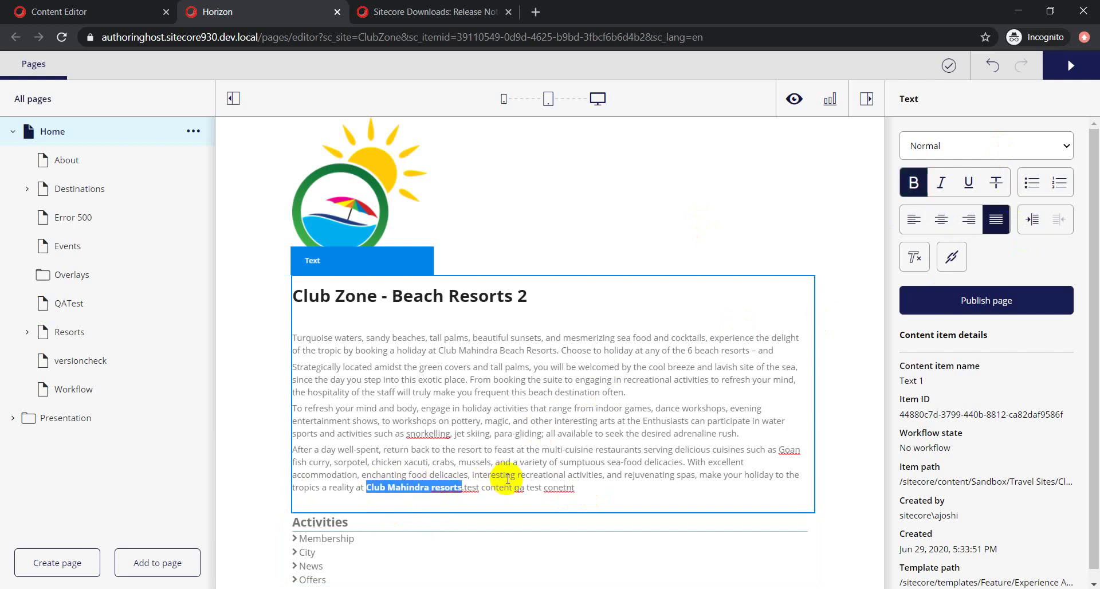
- Italicize the words "the resort to feast at the multi" in the last paragraph of the Home page's Text component
left_click(440, 450)
left_click_drag(440, 450, 564, 450)
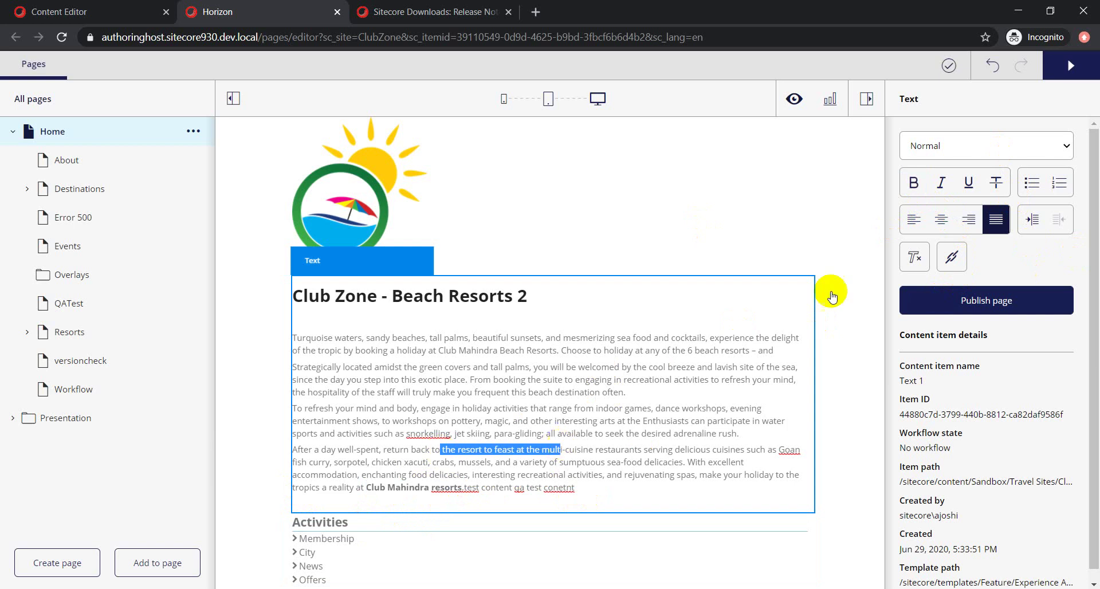
left_click(941, 182)
left_click(602, 434)
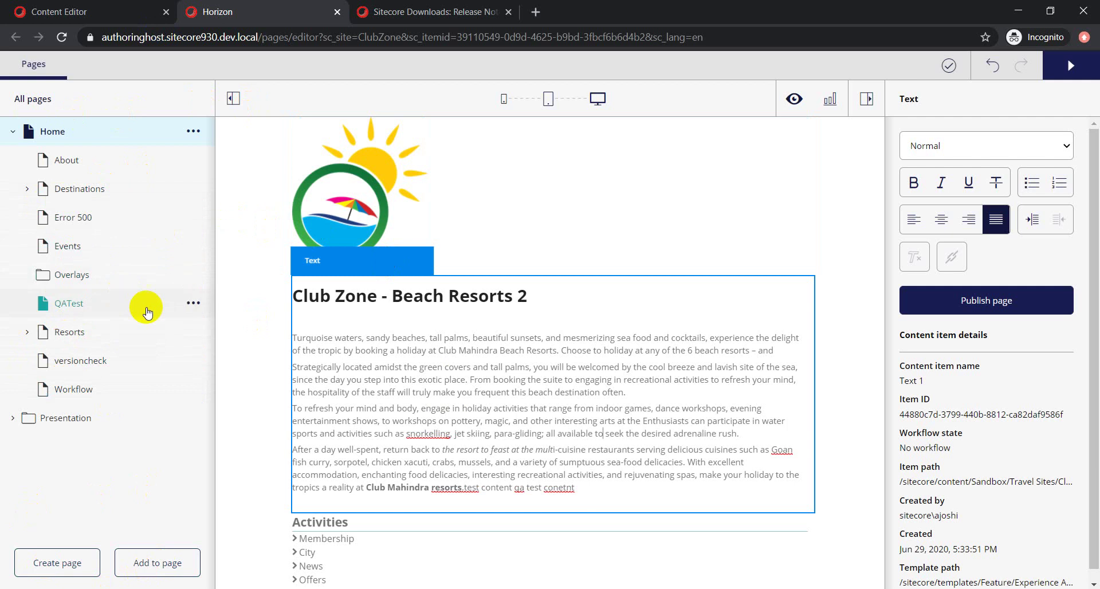
- View the QATest and About pages, and inspect the About page's placeholders, including header and main-top
left_click(81, 307)
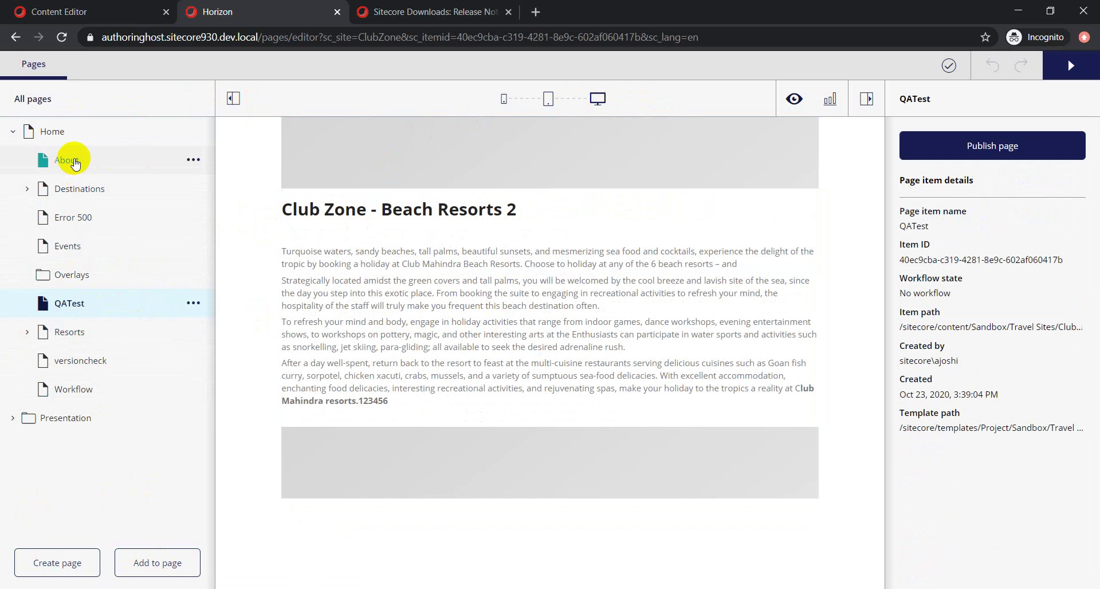
left_click(74, 164)
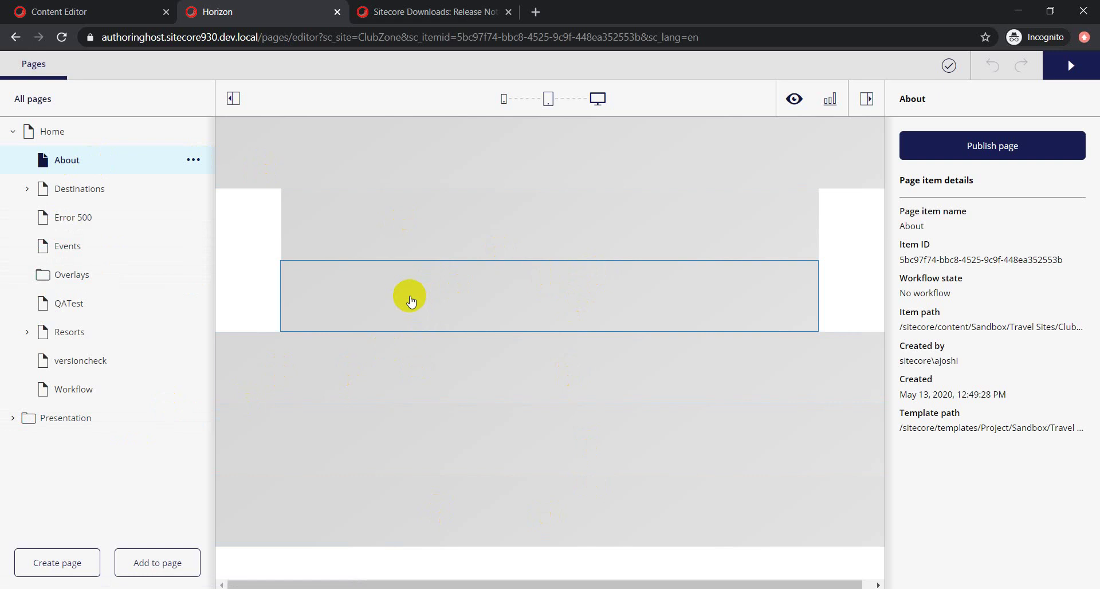
left_click(410, 297)
left_click(480, 236)
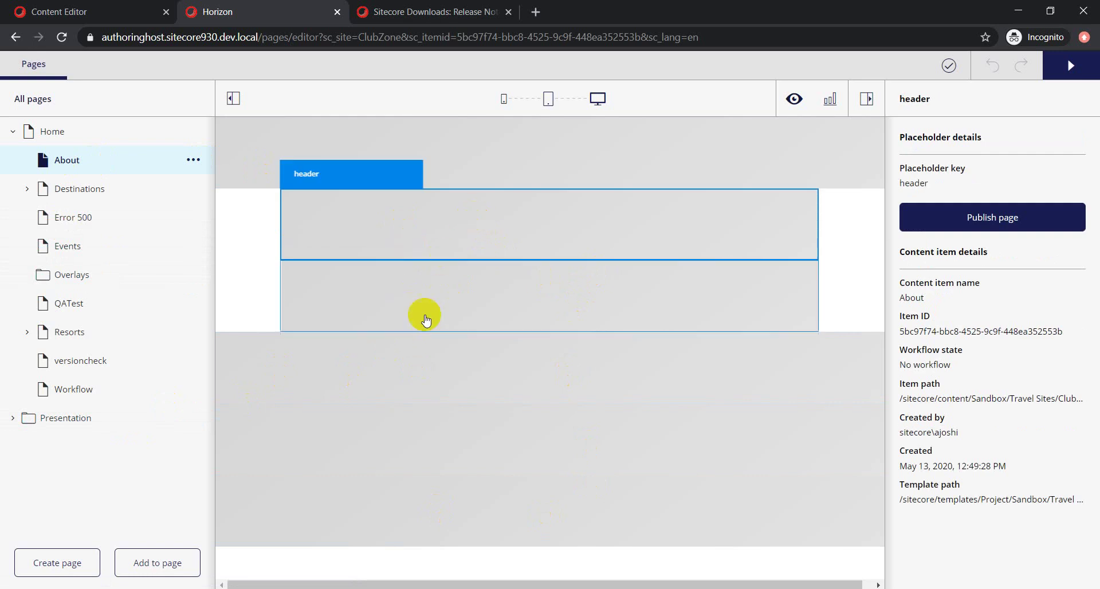
left_click(415, 377)
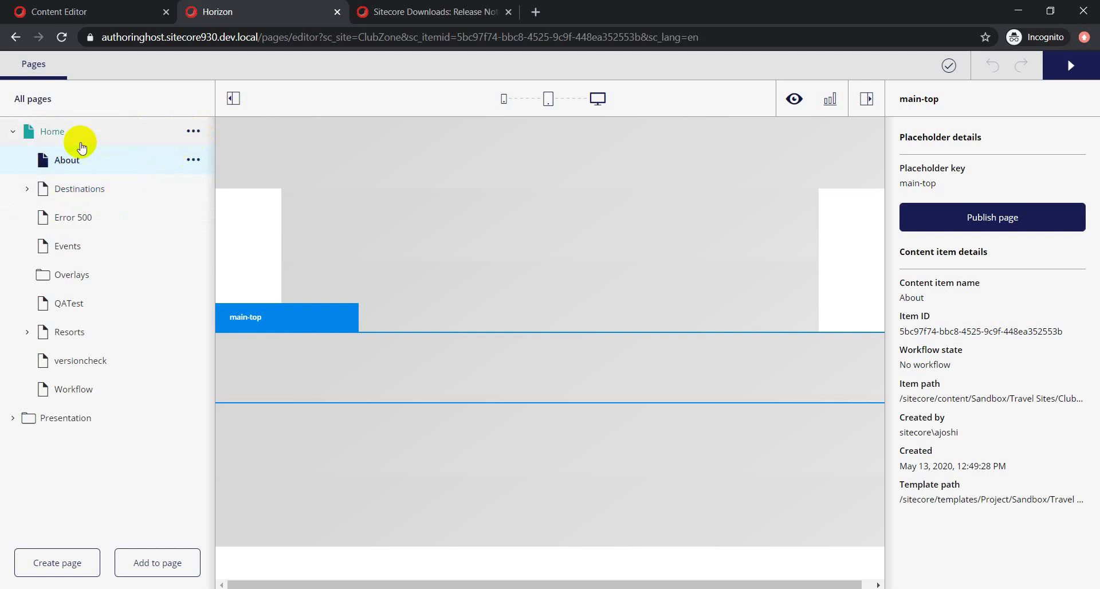
- Create a subpage under Home from the Page template and name it "Test"
left_click(51, 136)
left_click(194, 132)
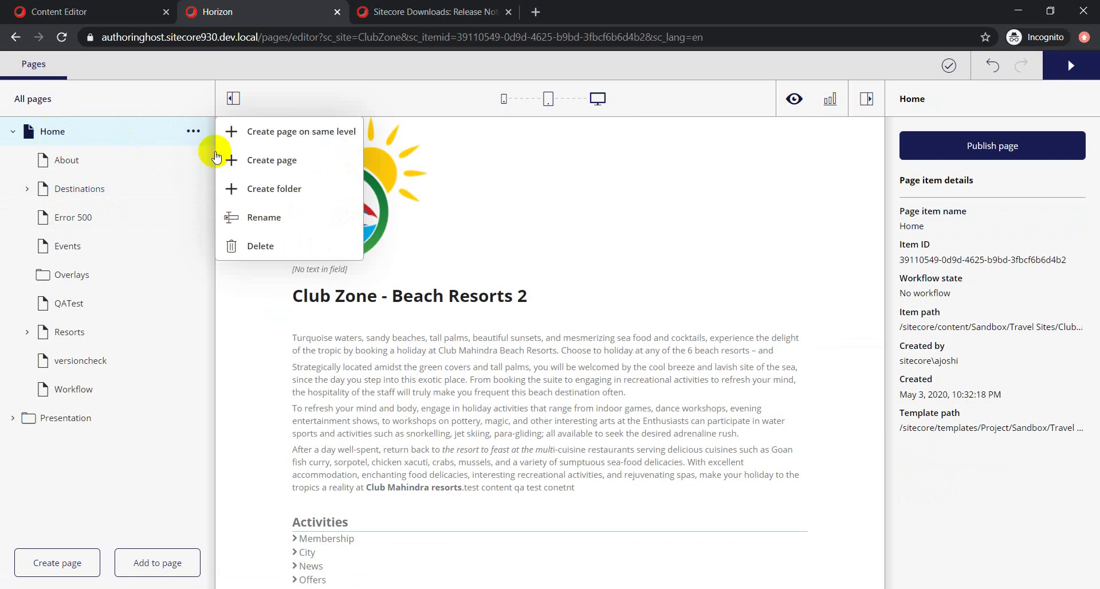
left_click(271, 163)
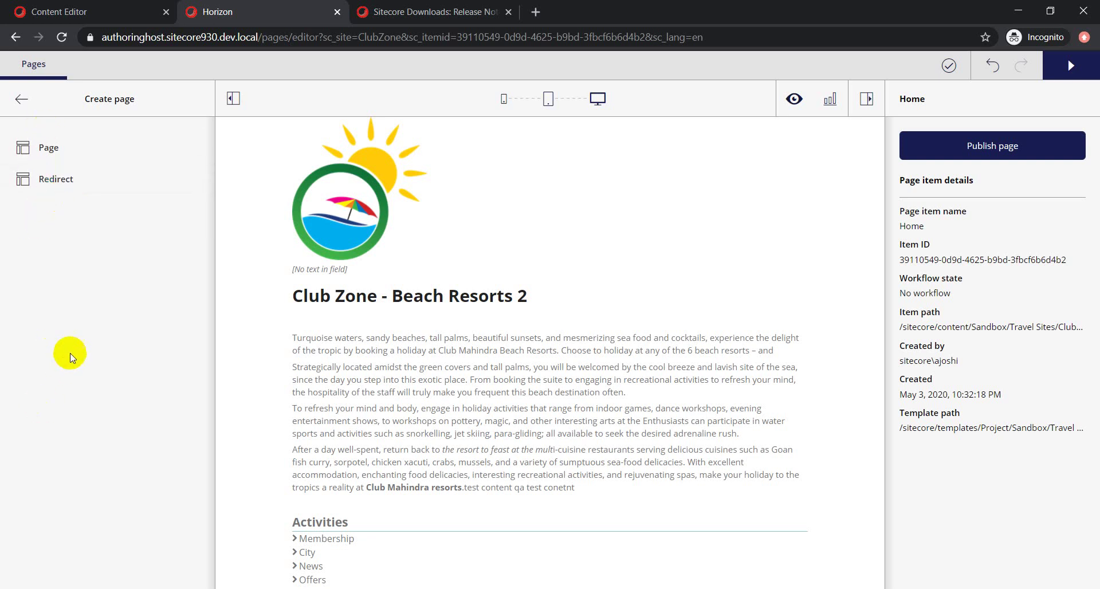
left_click(48, 151)
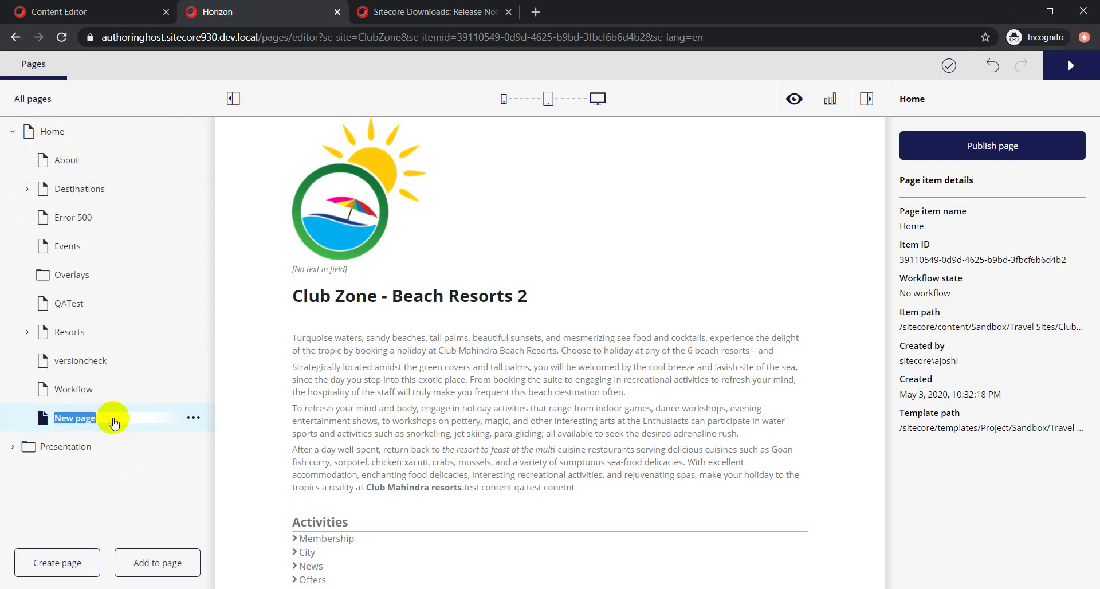
type("T")
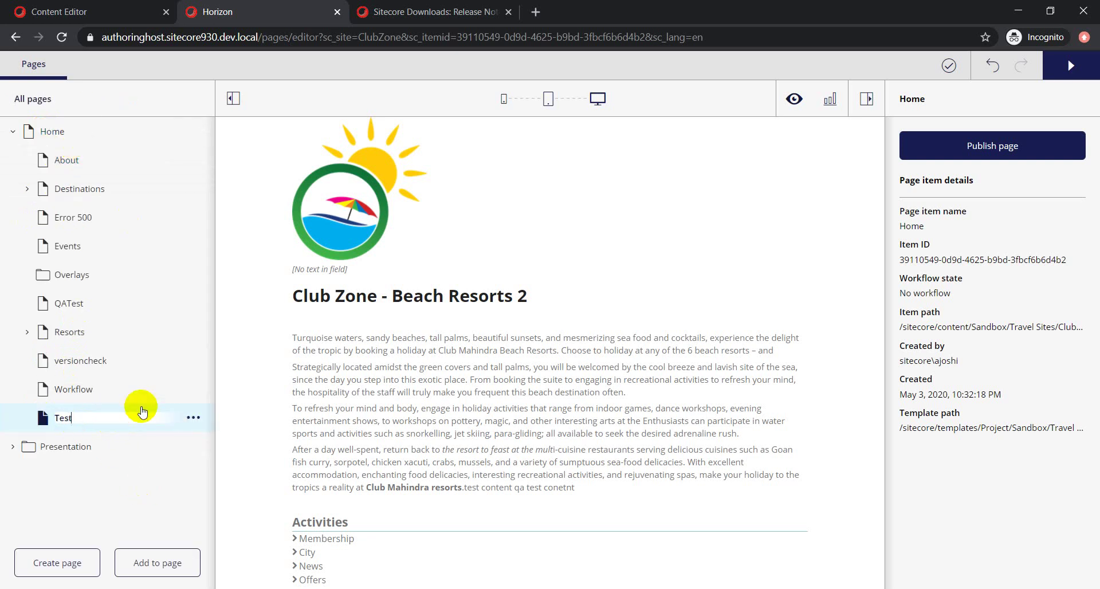
type("est")
key("Return")
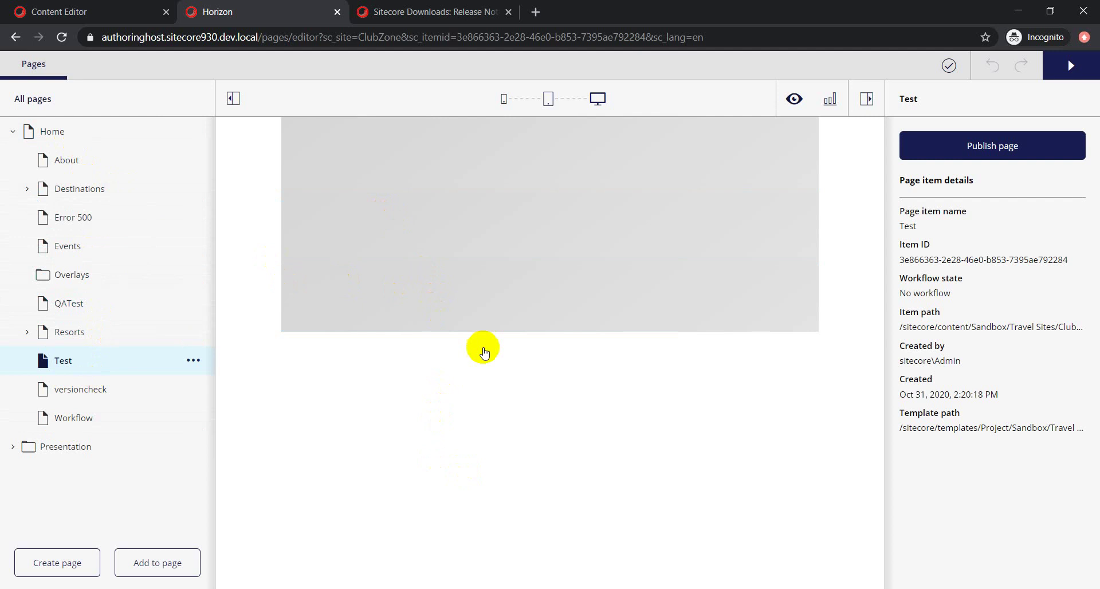
- Inspect the header, main and footer placeholders of the Test page
left_click(414, 165)
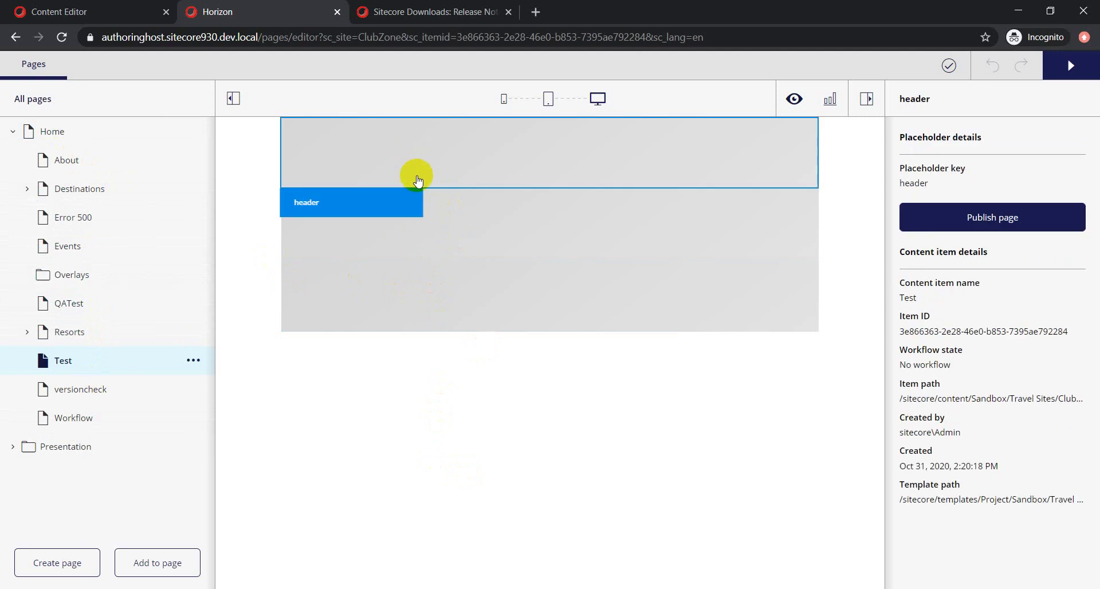
left_click(429, 240)
left_click(440, 303)
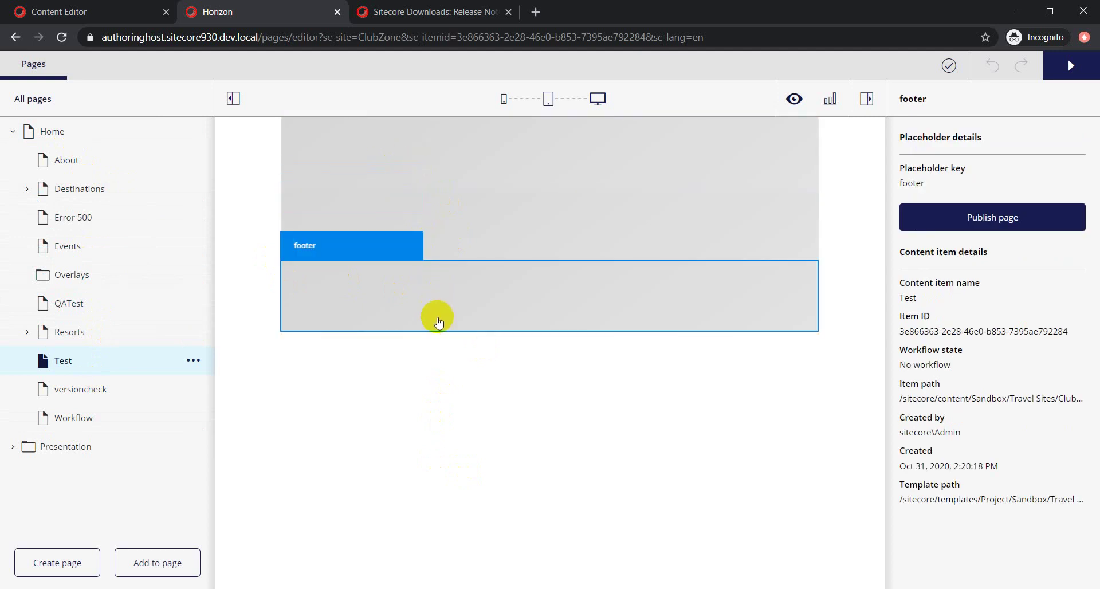
left_click(491, 216)
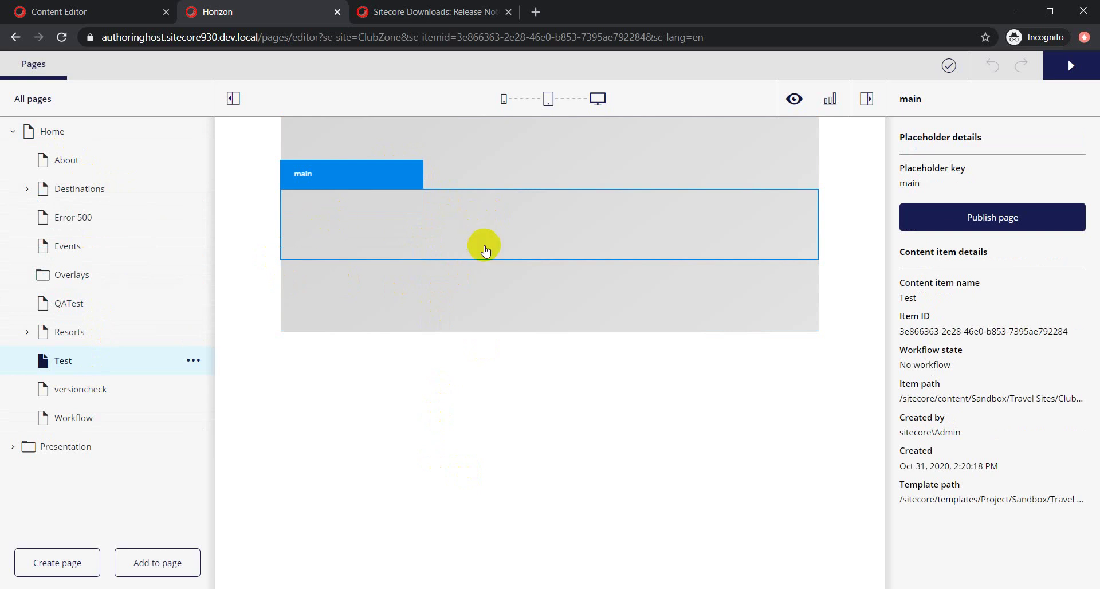
- Add a Rich Text (Reusable) component to the main placeholder of the Test page
left_click(158, 567)
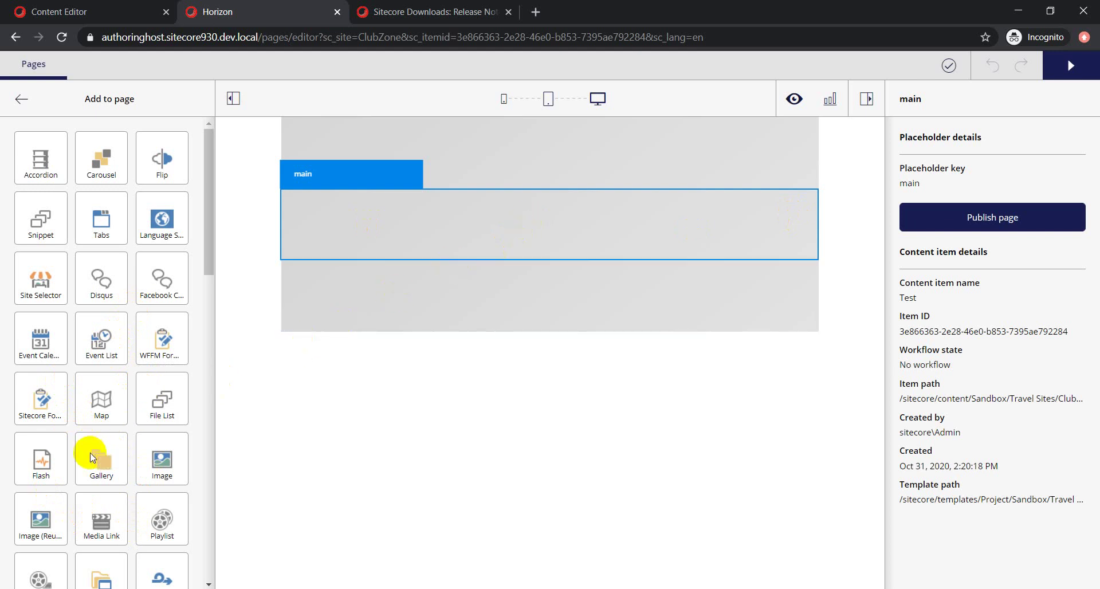
scroll(92, 453, "down", 4)
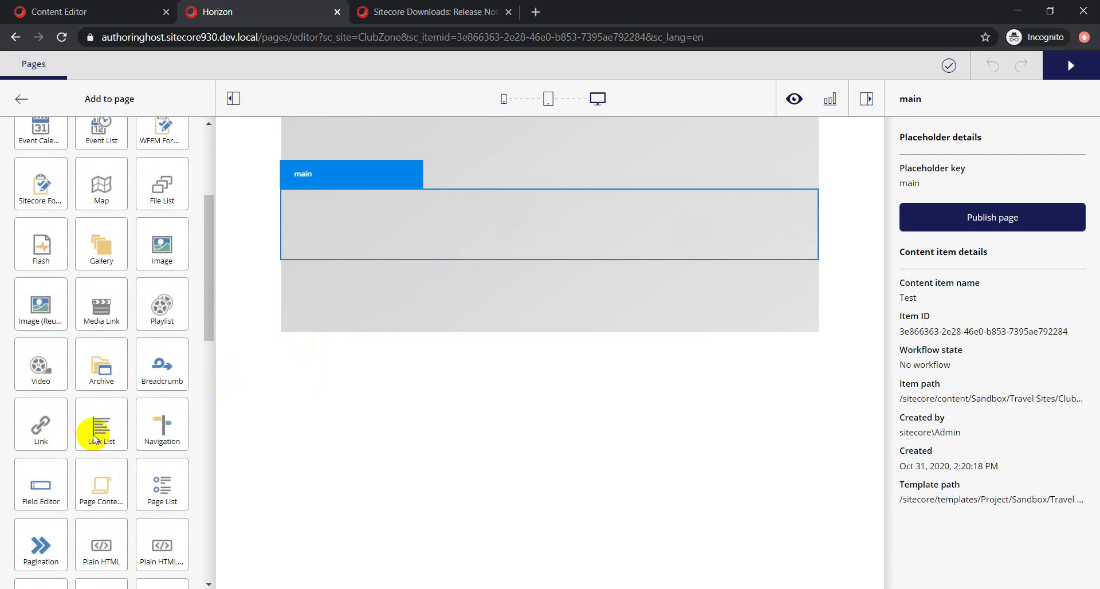
scroll(143, 470, "down", 3)
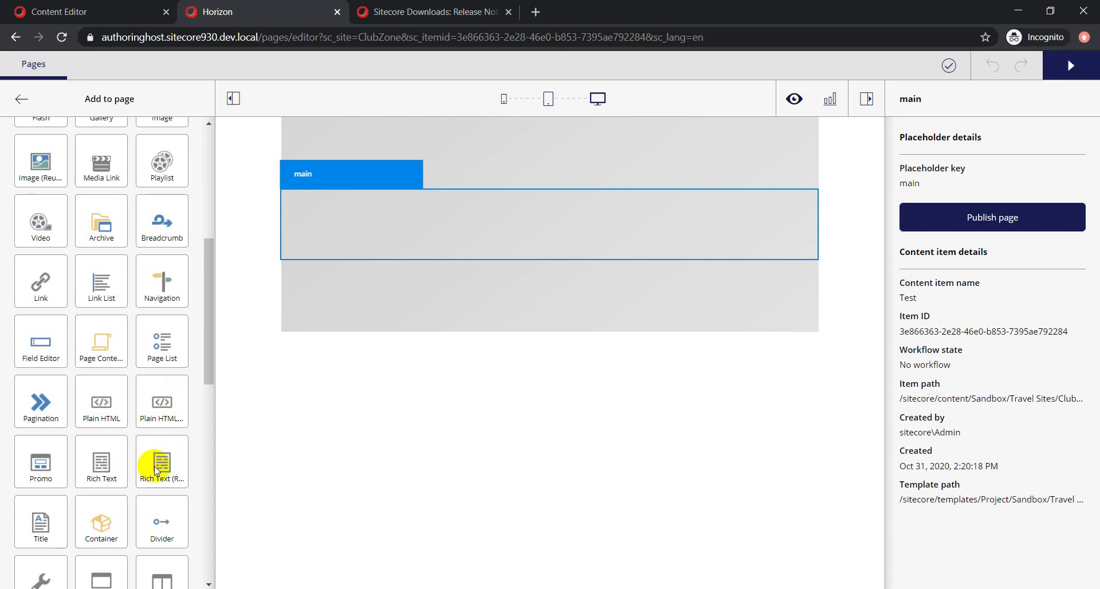
left_click_drag(150, 471, 397, 220)
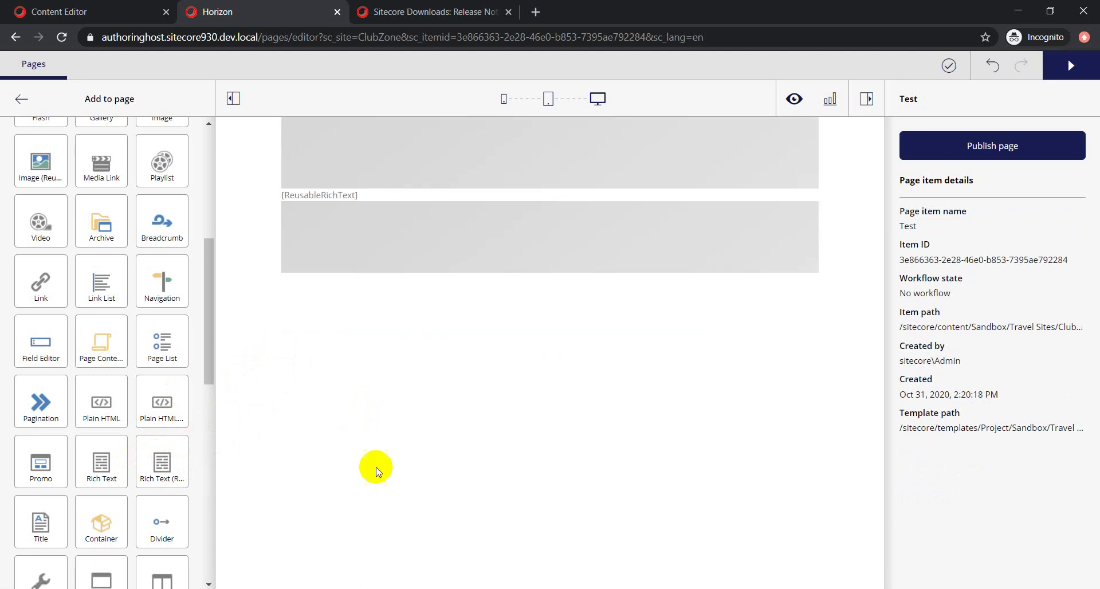
- Check which content items can be assigned to the Rich Text (Reusable) component, and return to the page tree without assigning one
left_click(334, 197)
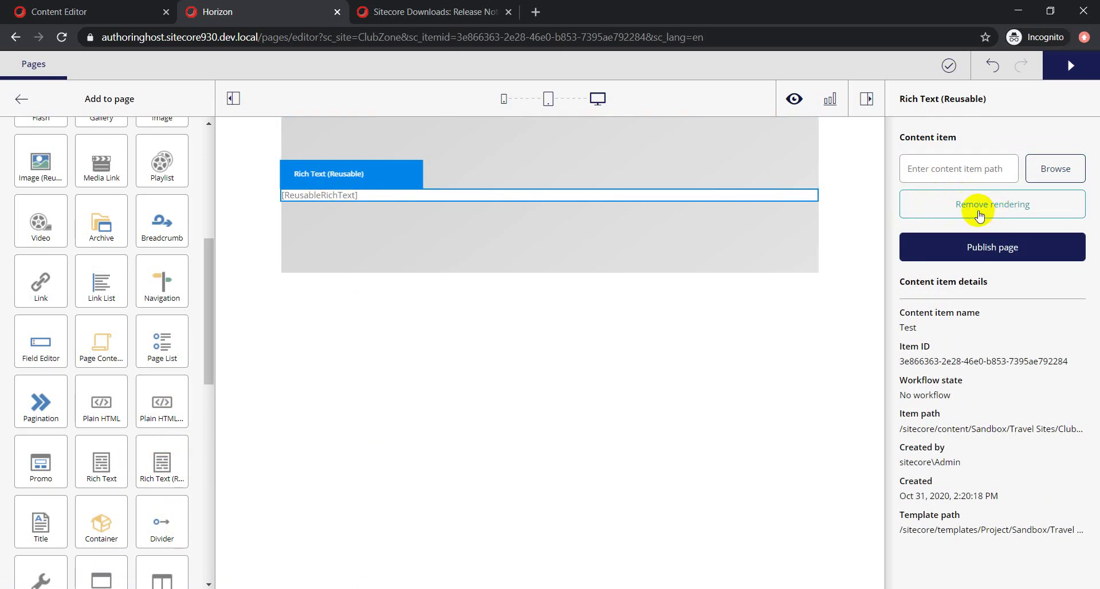
left_click(1064, 178)
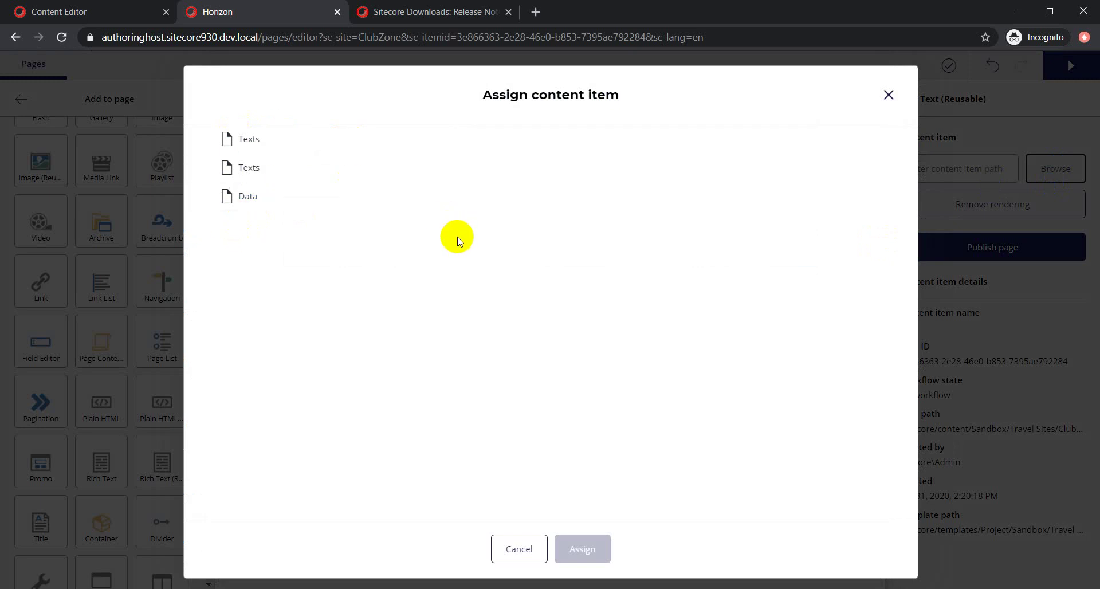
left_click(518, 553)
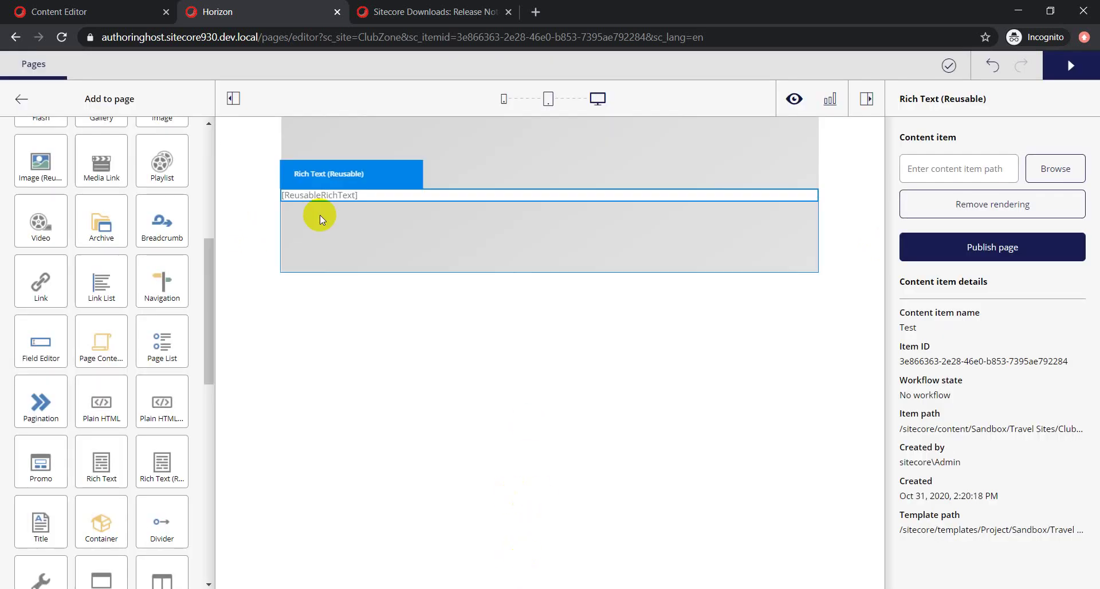
left_click(22, 102)
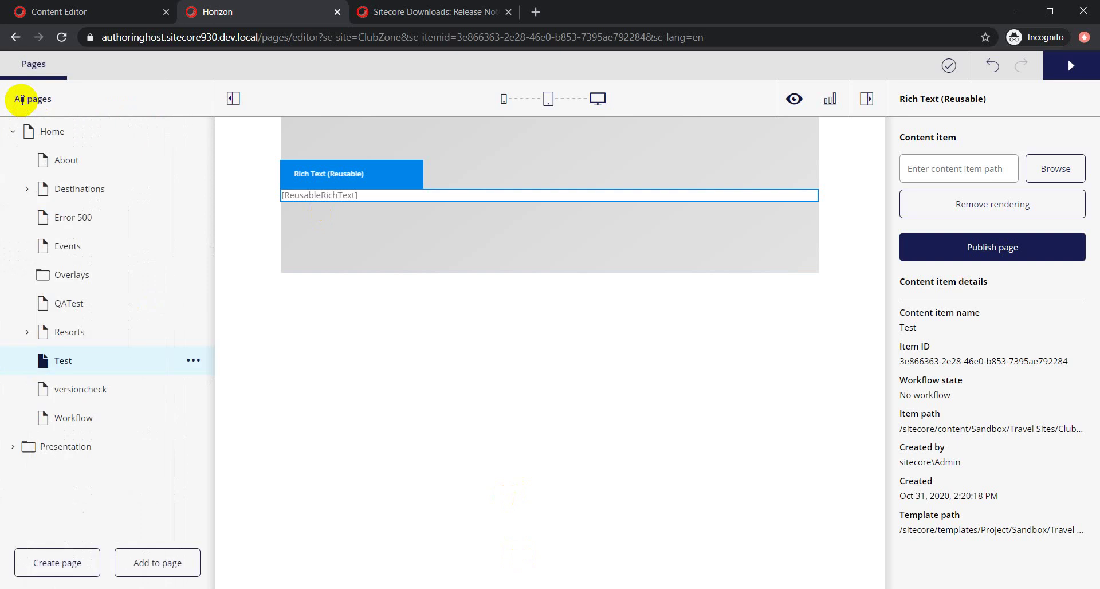
- Switch to the Content Editor, refresh the content tree, and expand ClubZone and its Home item to find the Test page
left_click(78, 9)
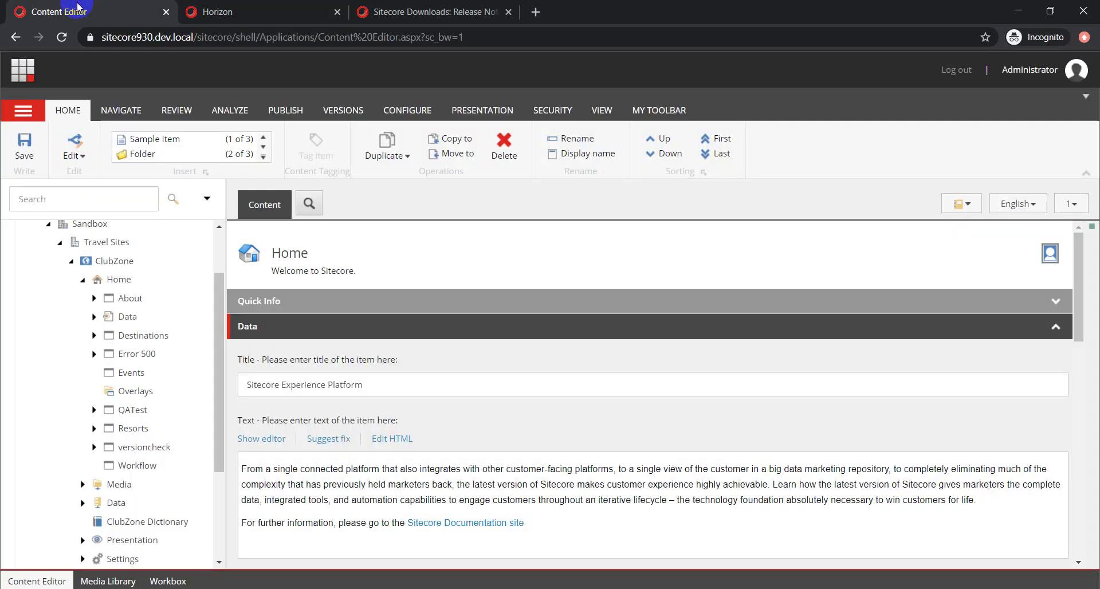
left_click(194, 35)
left_click(72, 262)
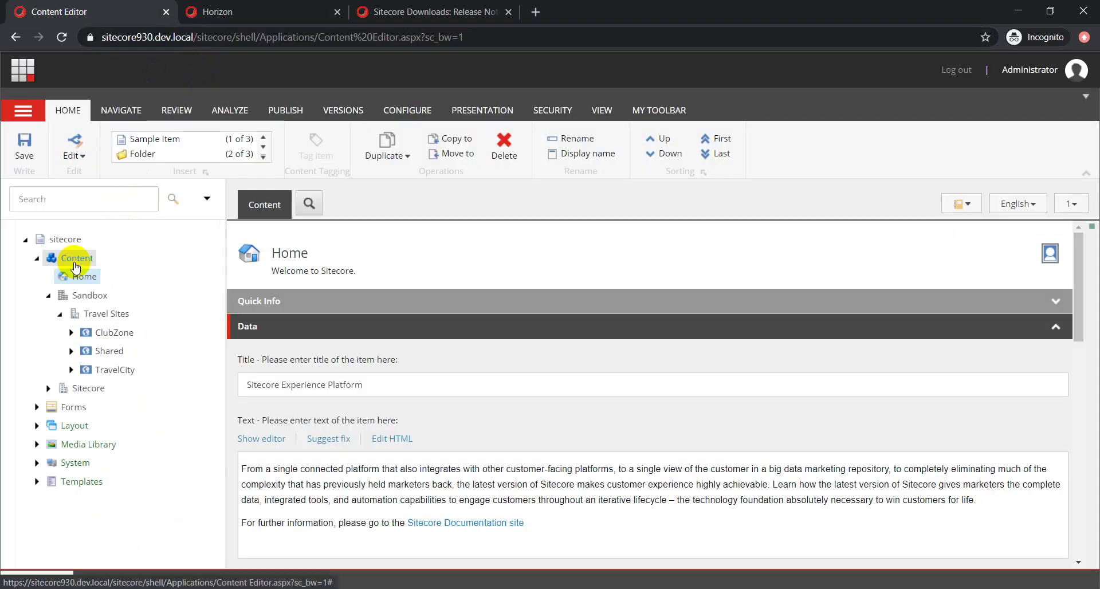
left_click(70, 335)
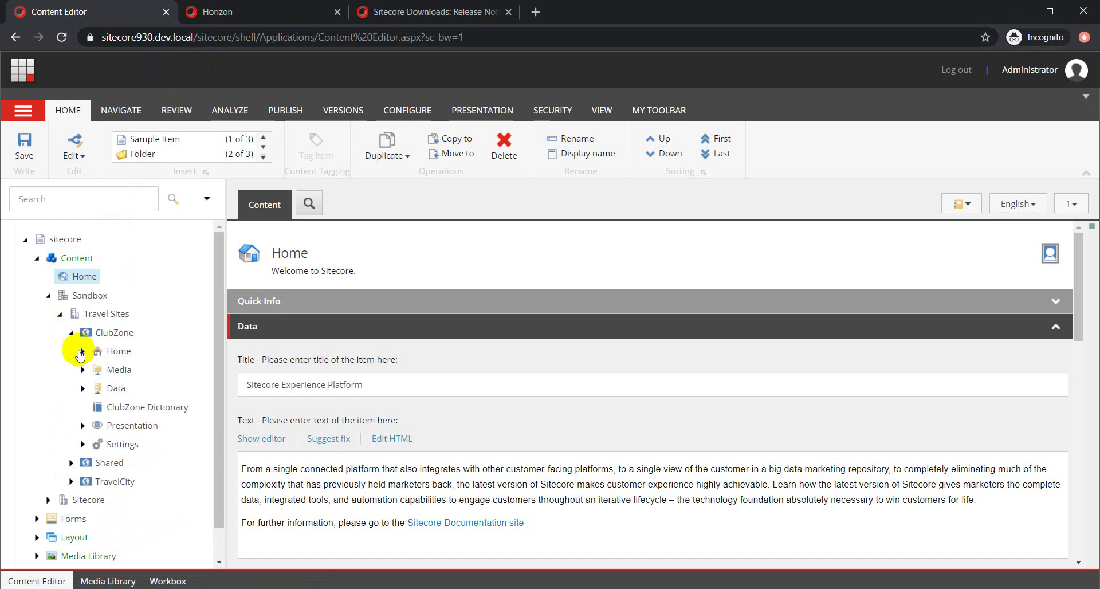
left_click(80, 351)
scroll(79, 354, "down", 1)
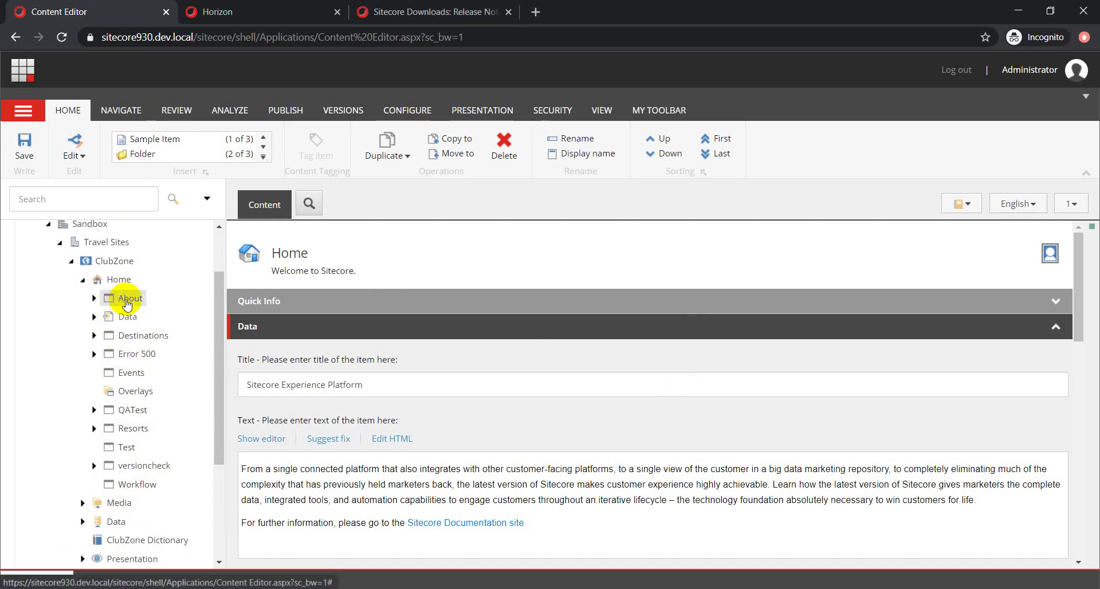
- Copy the Data item under ClubZone's Home into the Test page, and expand the copied Data item
left_click(94, 317)
left_click(94, 318)
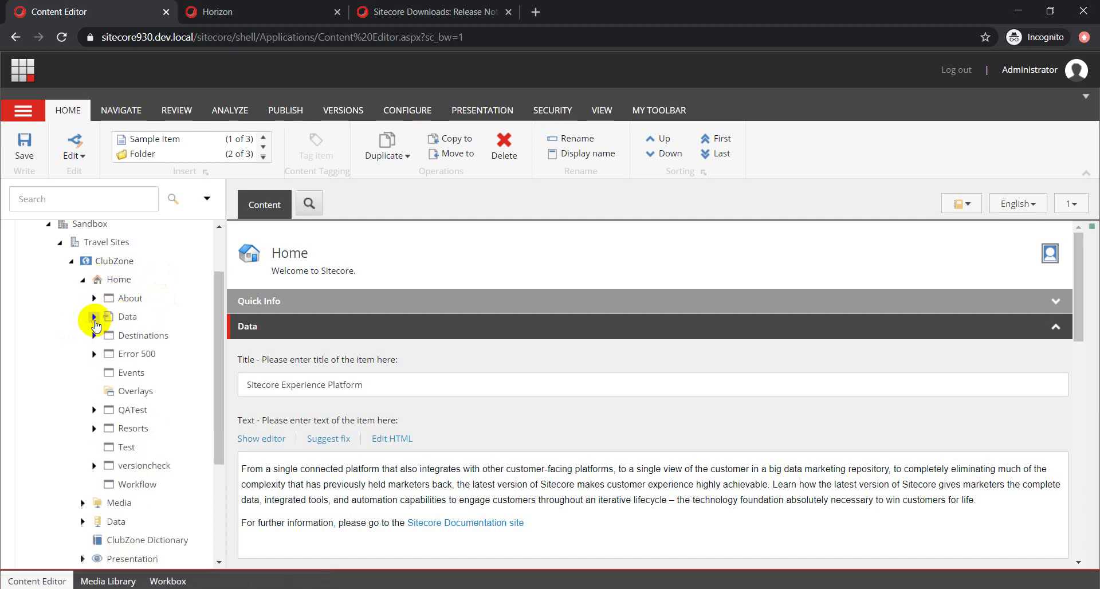
left_click(122, 316)
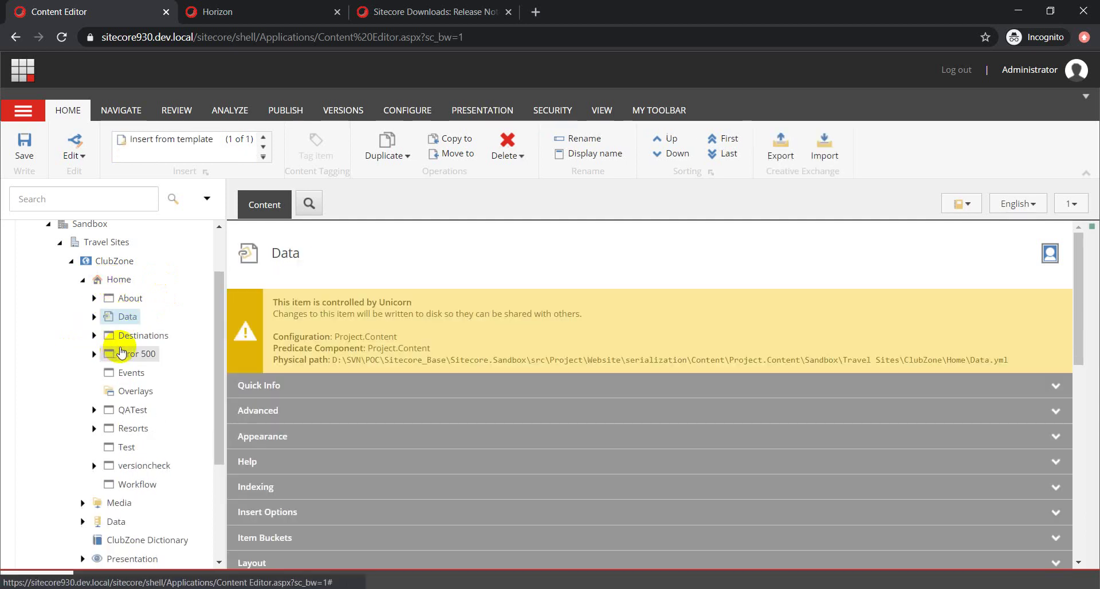
right_click(122, 317)
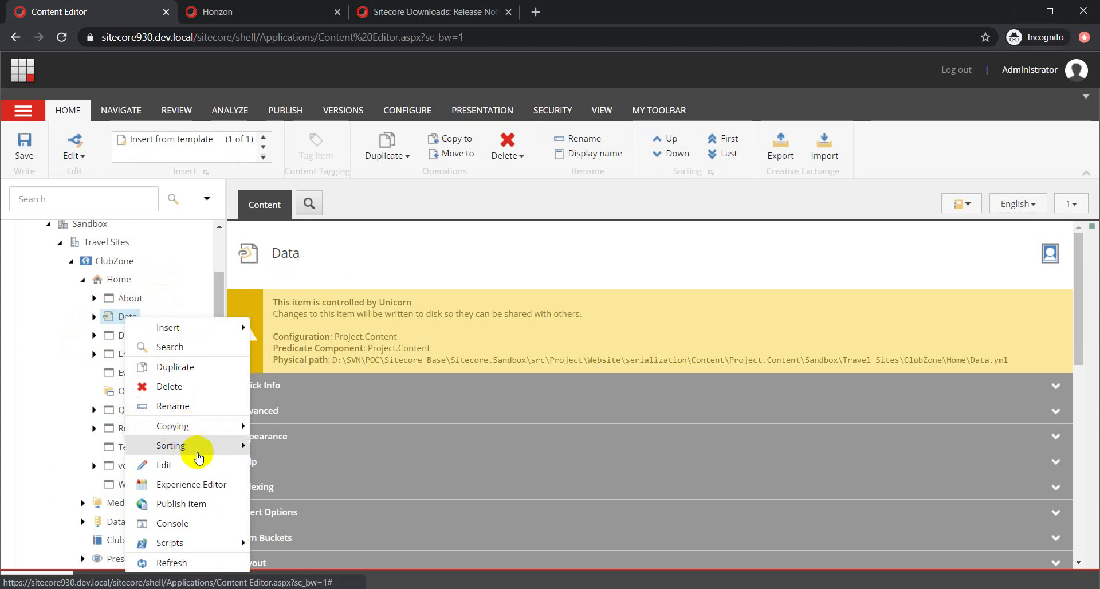
mouse_move(241, 425)
left_click(289, 425)
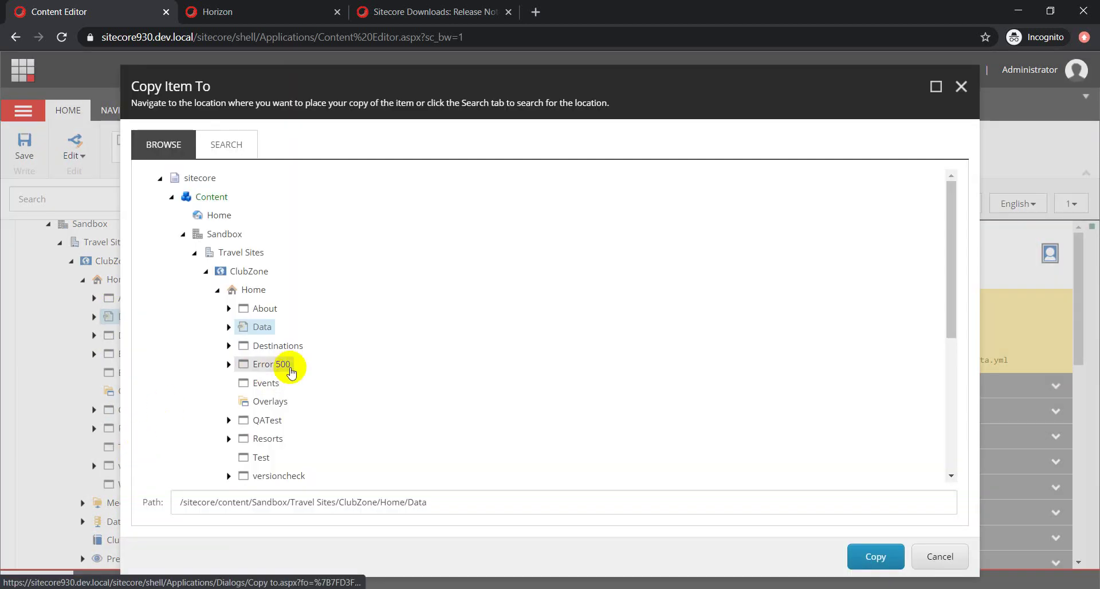
left_click(261, 385)
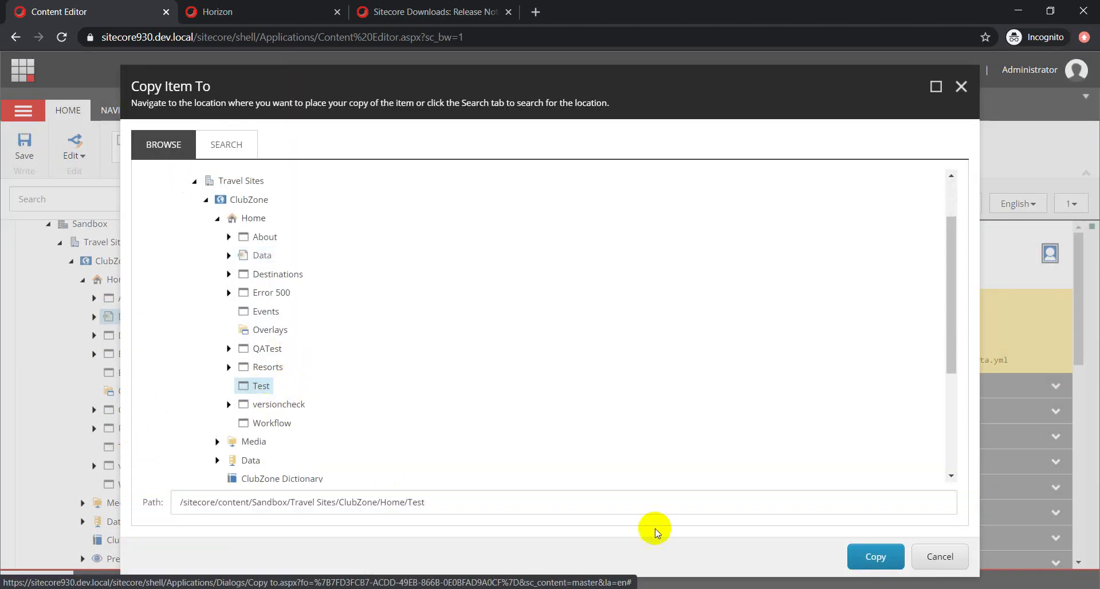
left_click(875, 556)
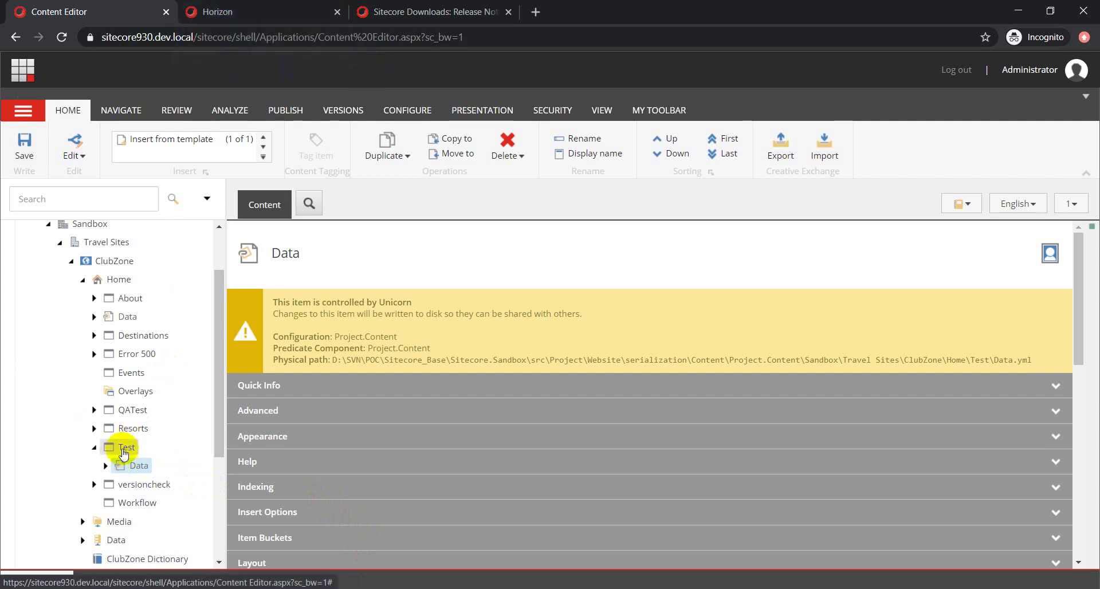
left_click(106, 466)
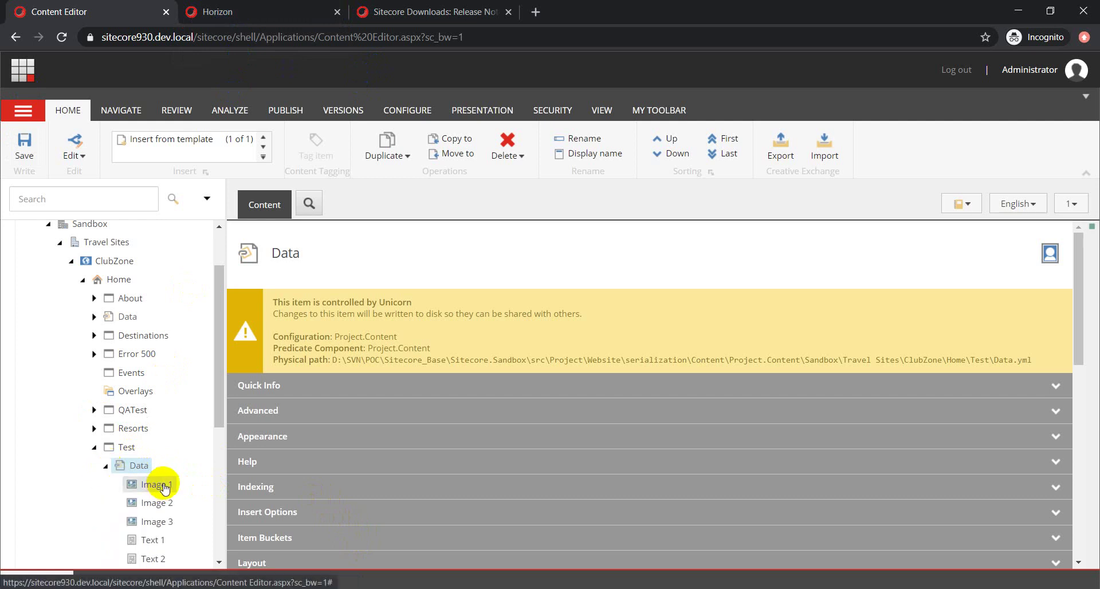
- Switch to Horizon and assign the Text 1 item from the Test page's Data folder to the Rich Text (Reusable) component
left_click(241, 16)
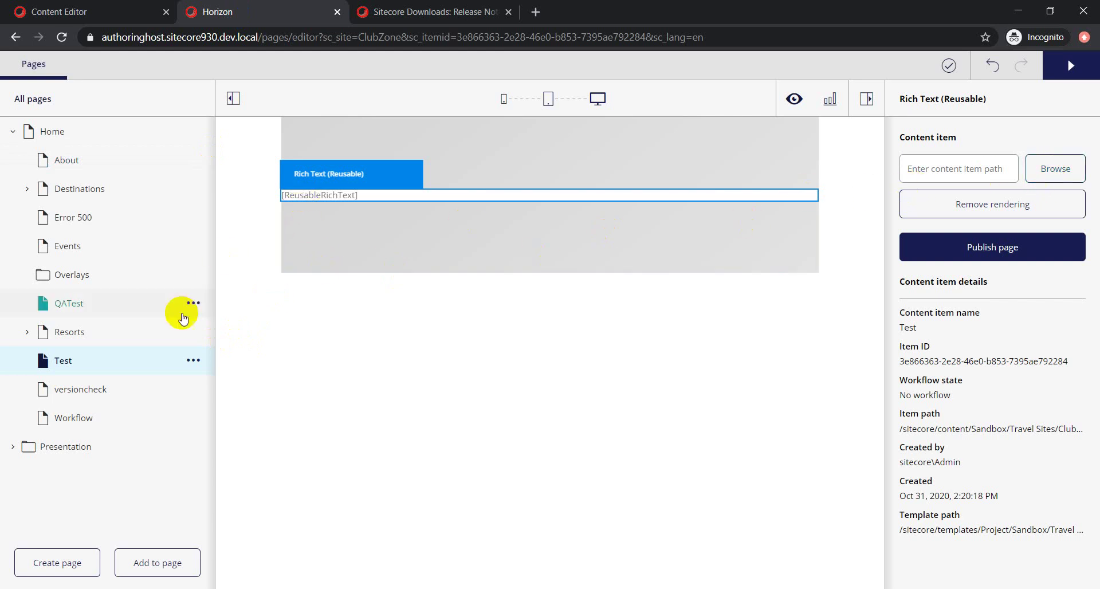
left_click(1081, 167)
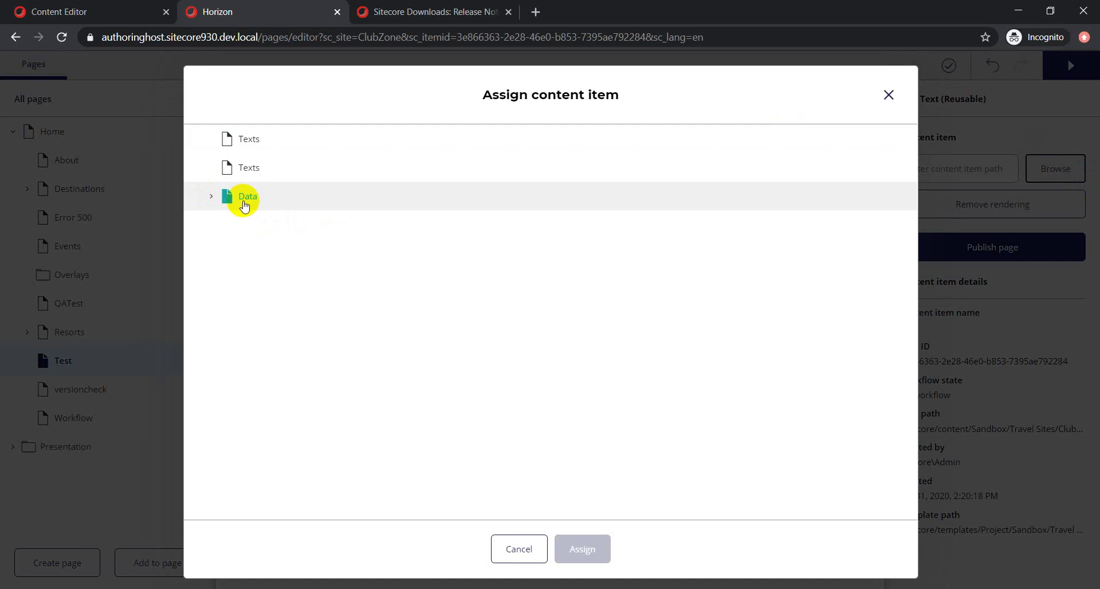
left_click(211, 196)
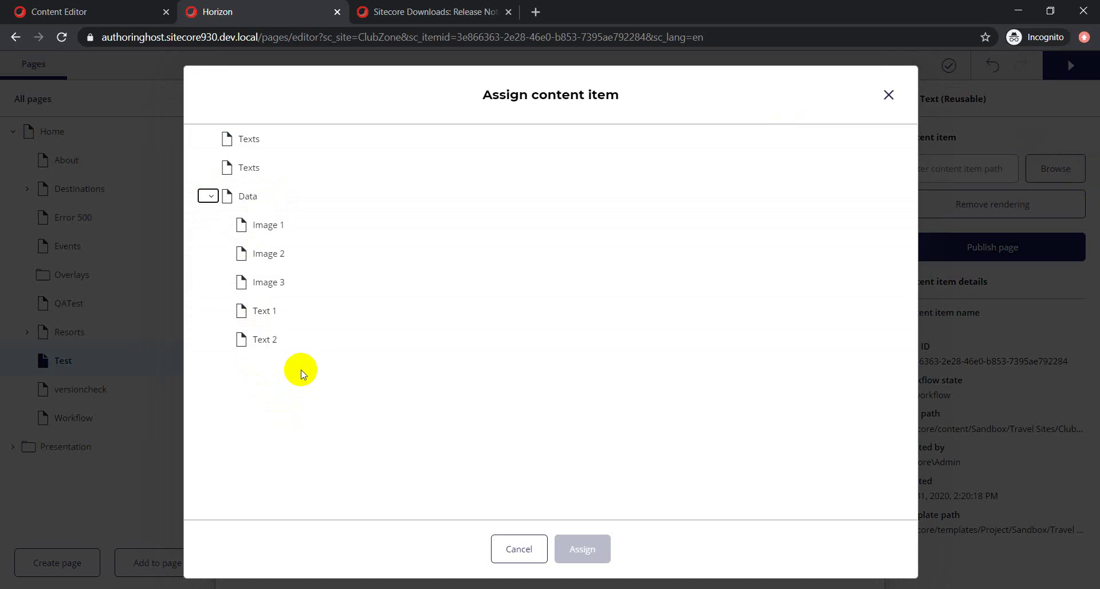
left_click(261, 311)
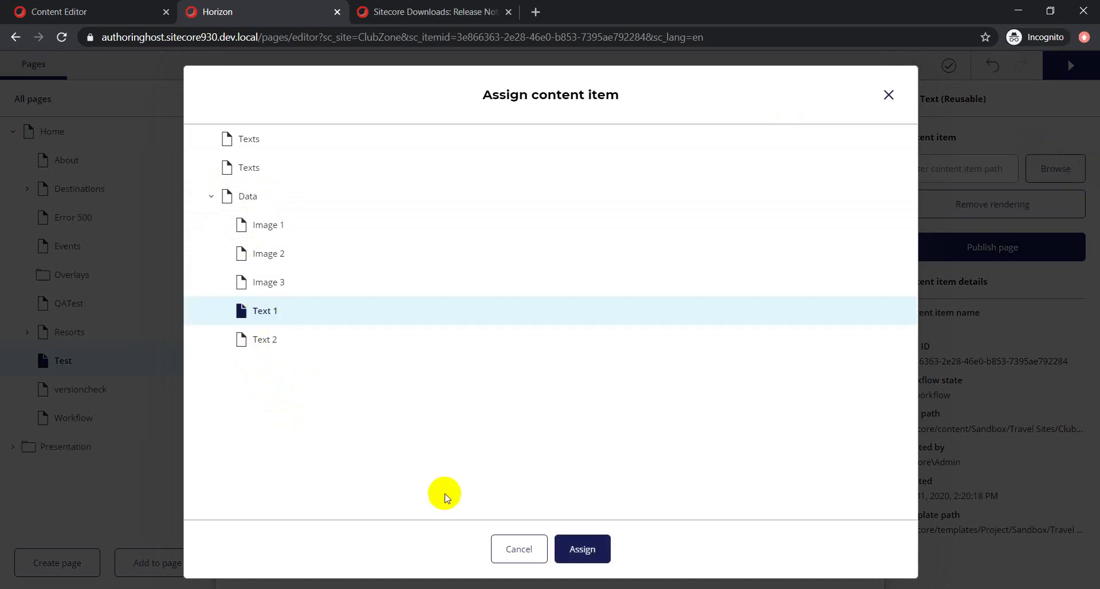
left_click(582, 549)
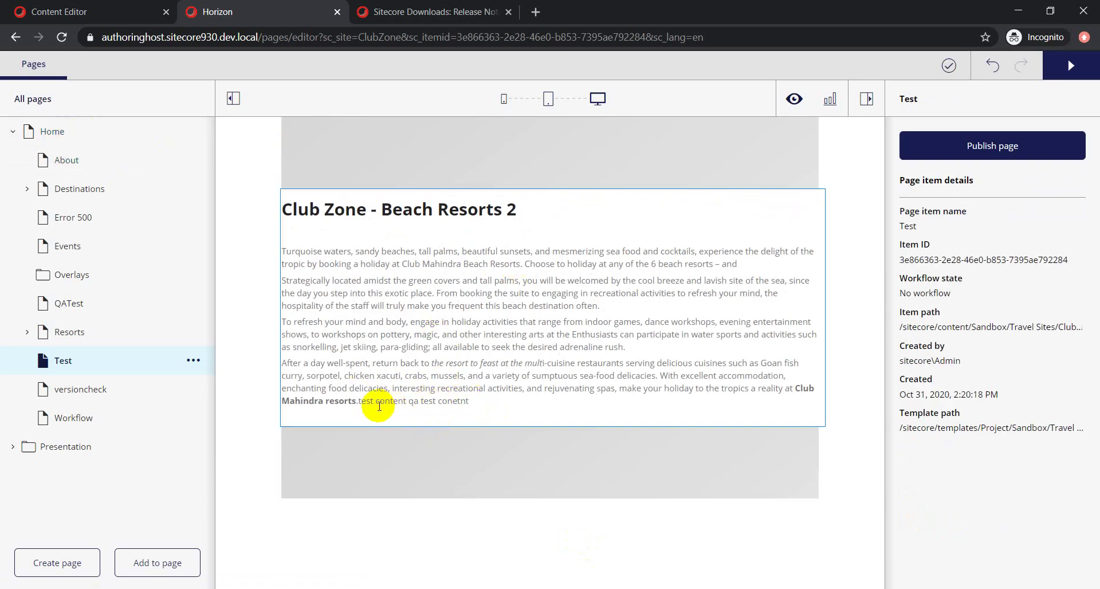
- Examine the text component's formatting options and its content item details, including the item path
left_click_drag(379, 401, 479, 402)
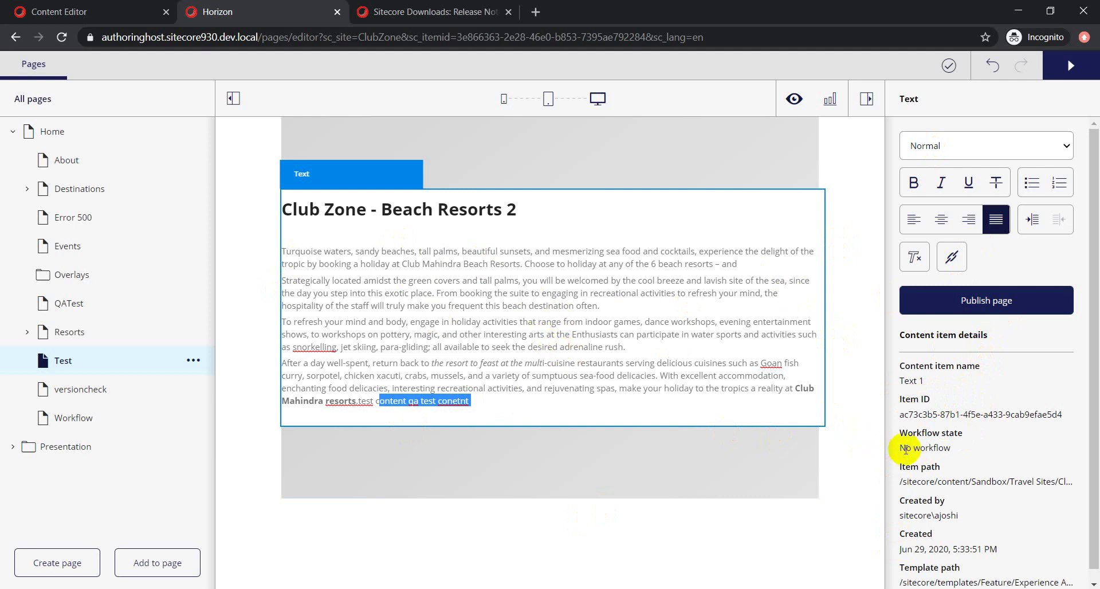
left_click_drag(918, 481, 1032, 481)
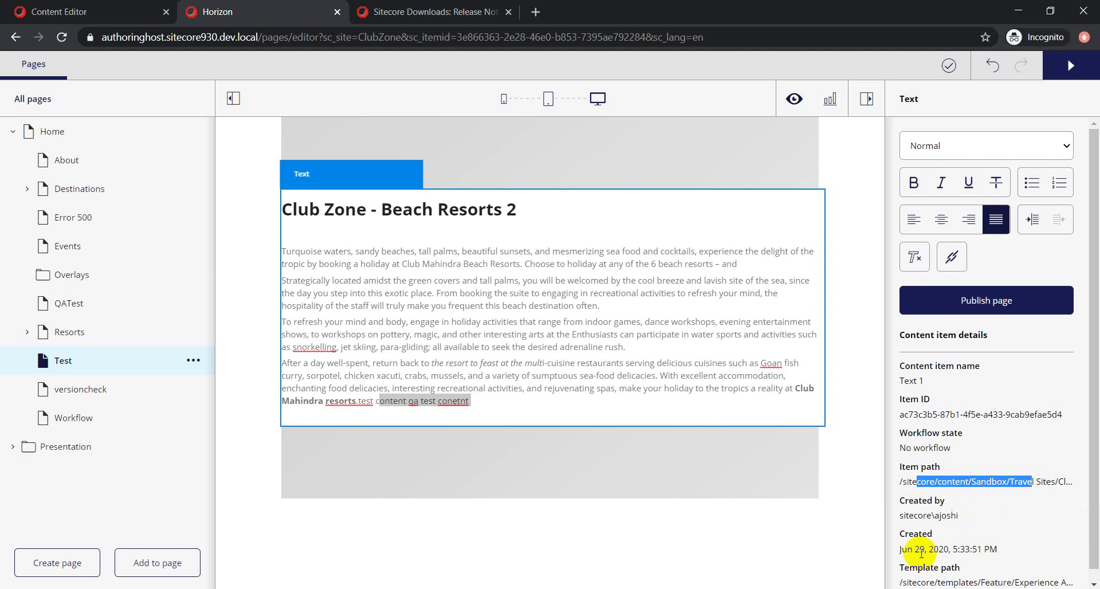
scroll(980, 518, "down", 1)
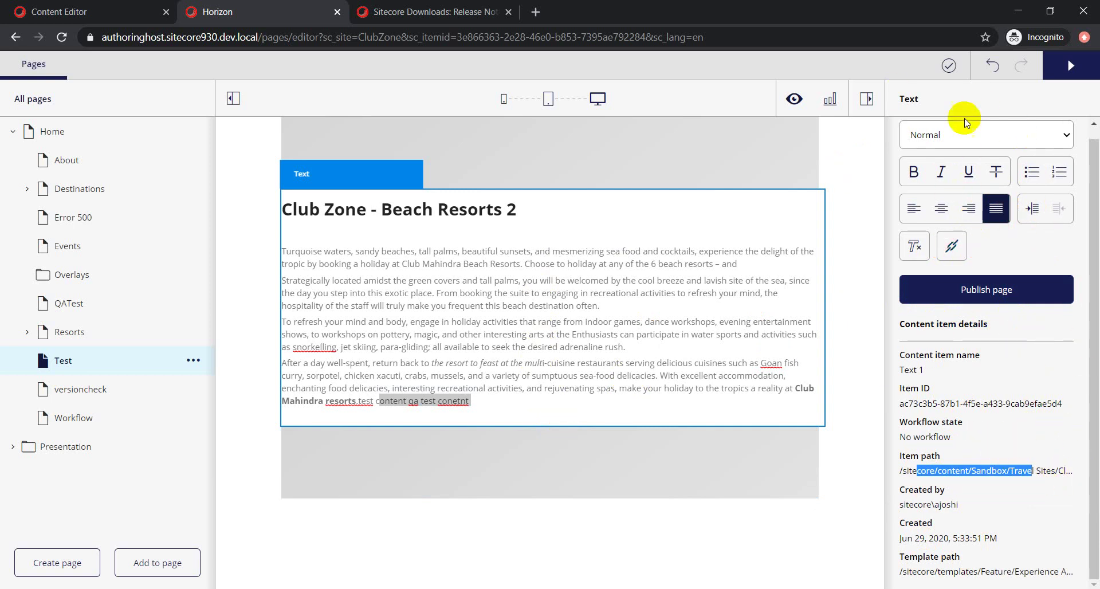
left_click(545, 367)
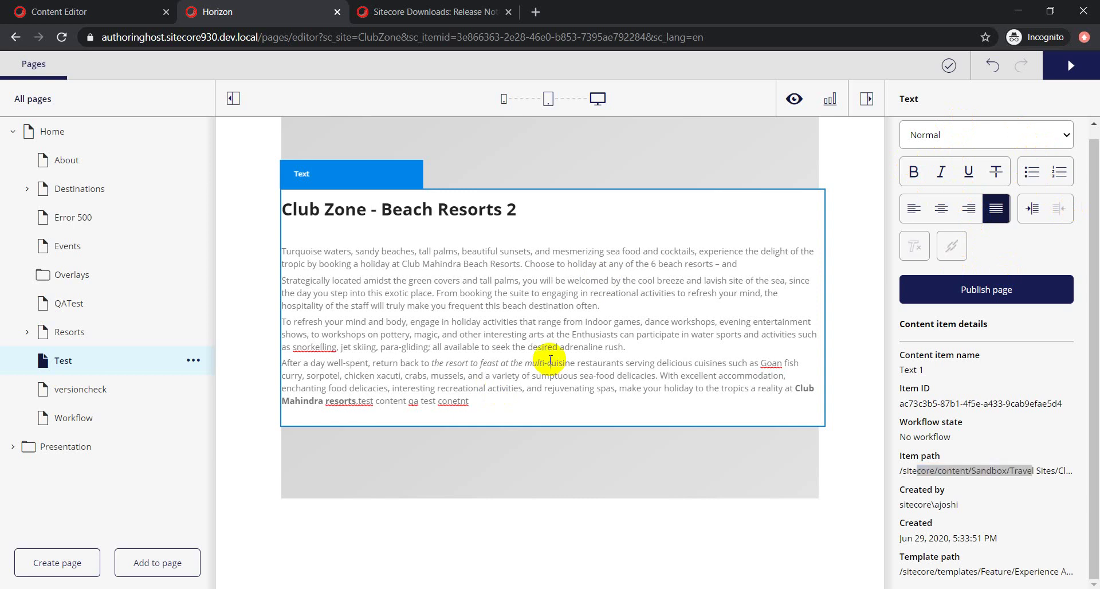
left_click(992, 201)
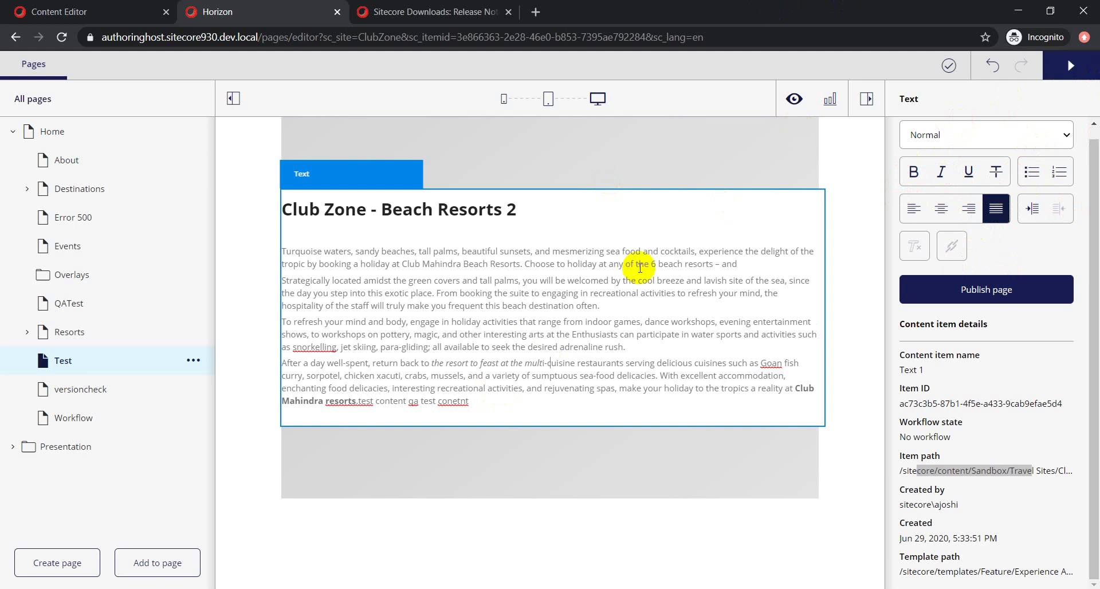
left_click(986, 290)
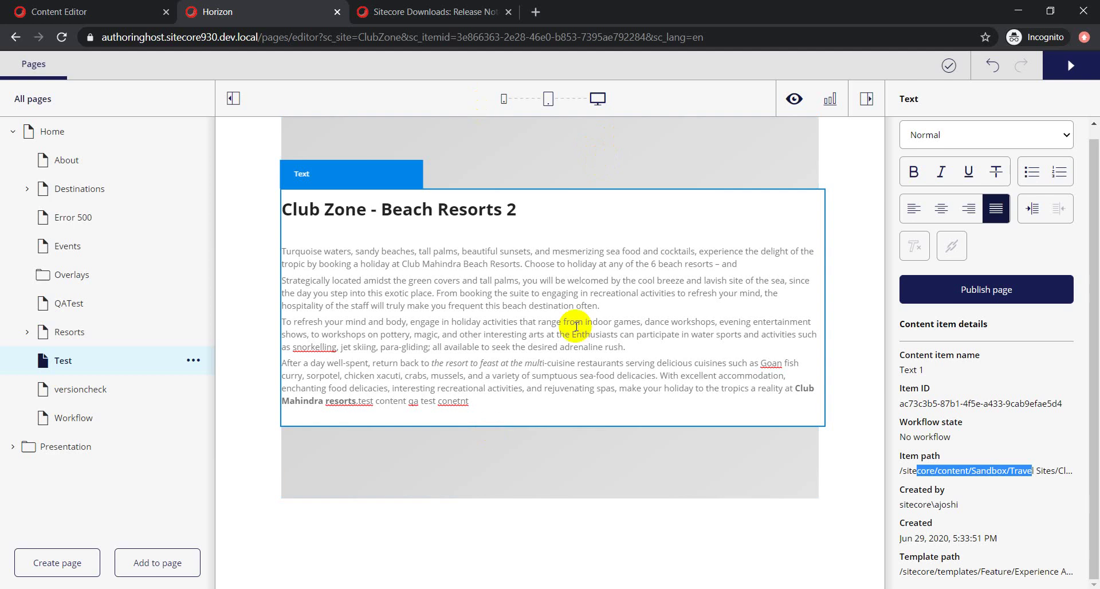
- Preview the Test page in the iPad view and look over the layout of the text component
left_click(550, 107)
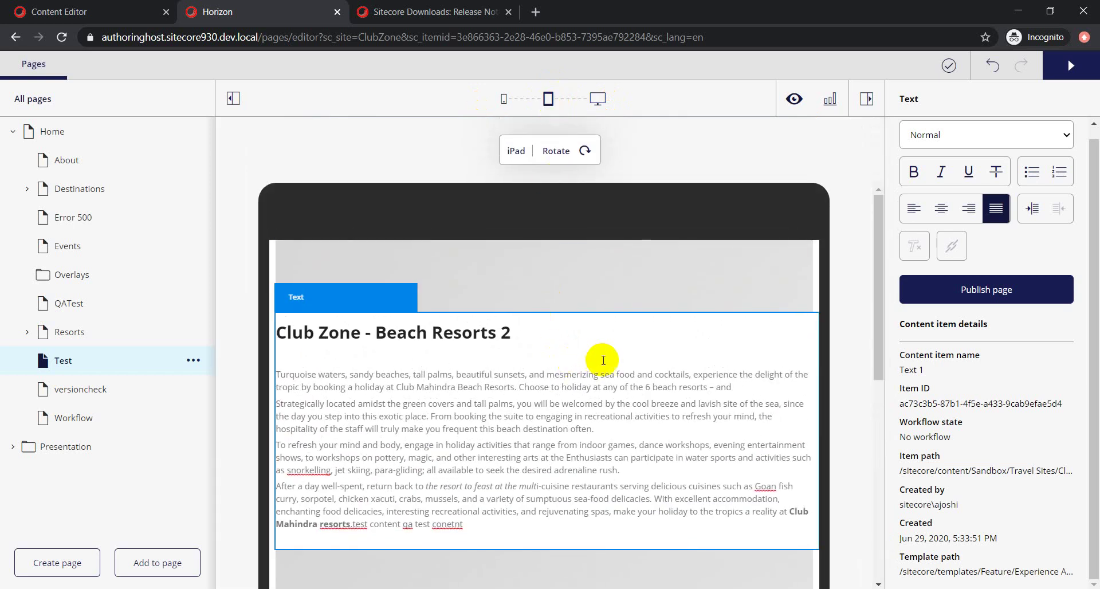
scroll(604, 372, "down", 1)
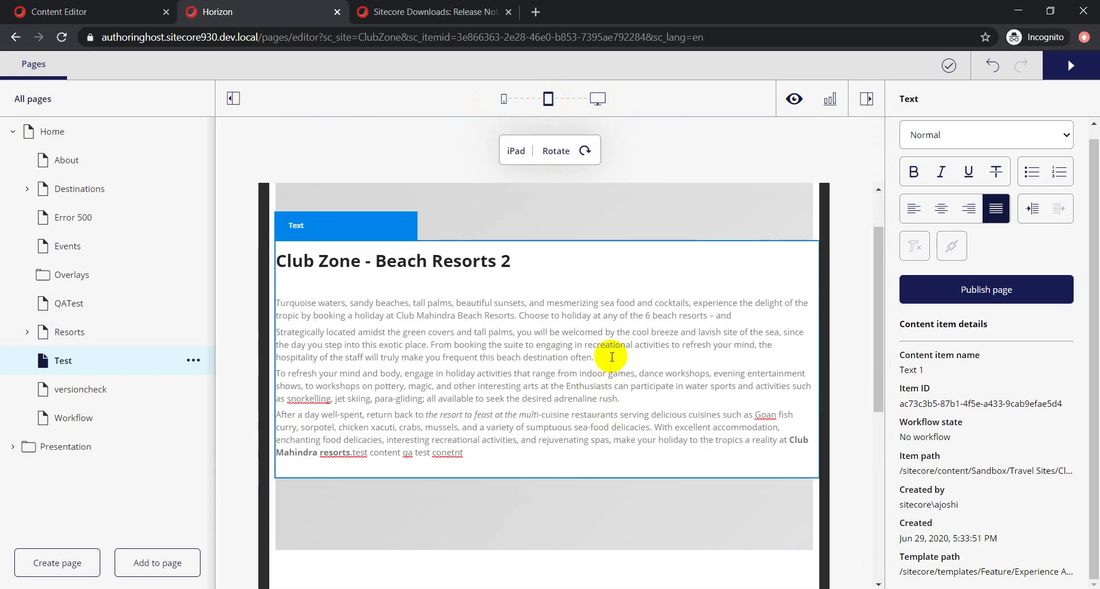
scroll(570, 431, "down", 1)
scroll(569, 430, "down", 1)
scroll(569, 430, "up", 2)
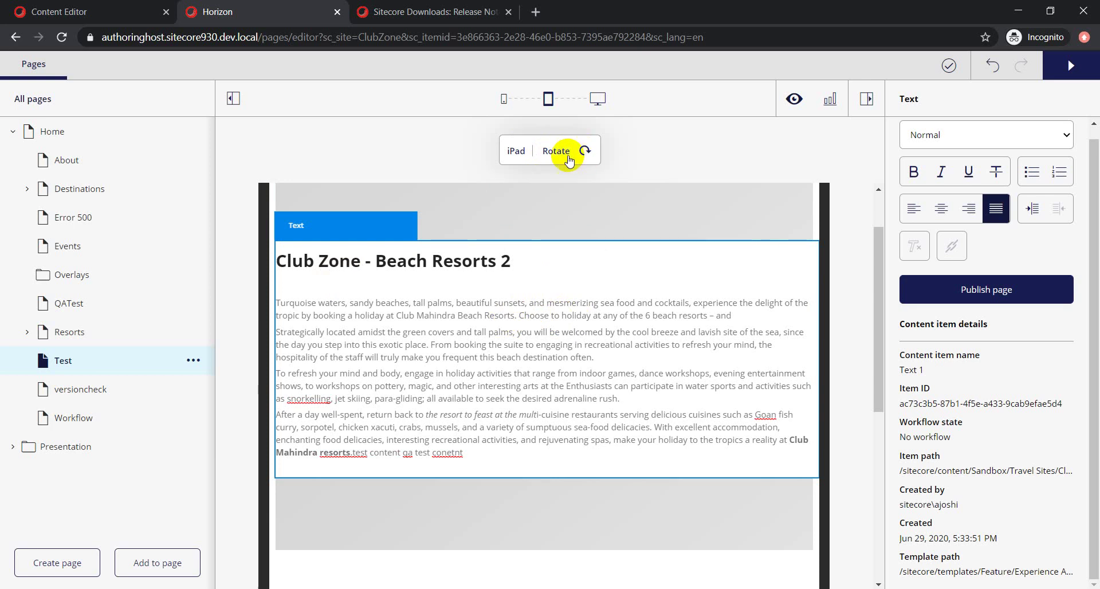
- Preview the Test page in the iPhone 7 view, look through its content, and return to the desktop view
left_click(503, 101)
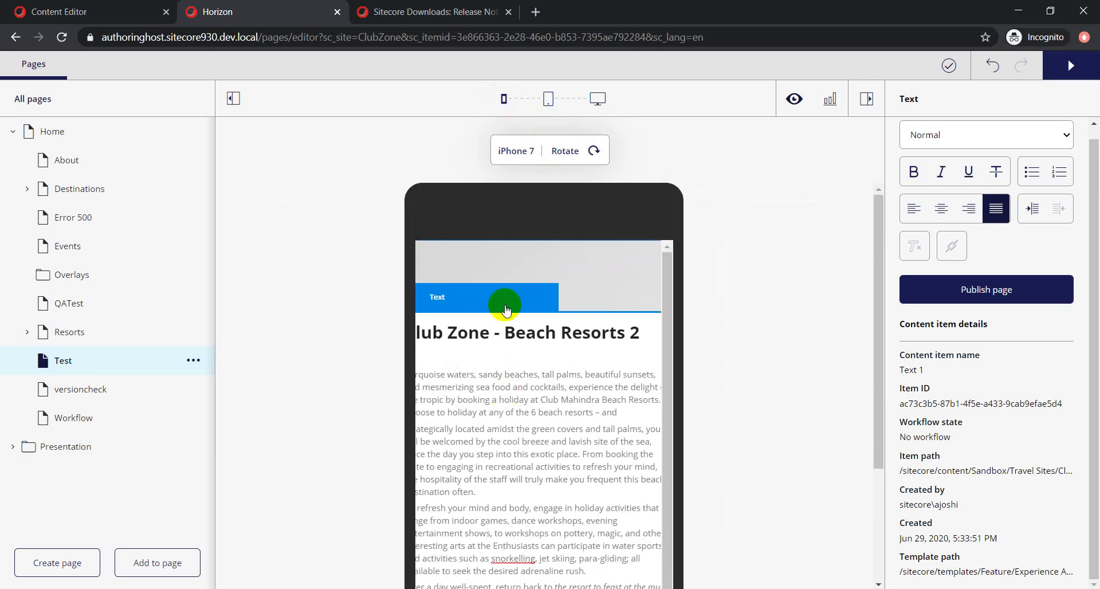
scroll(510, 469, "down", 3)
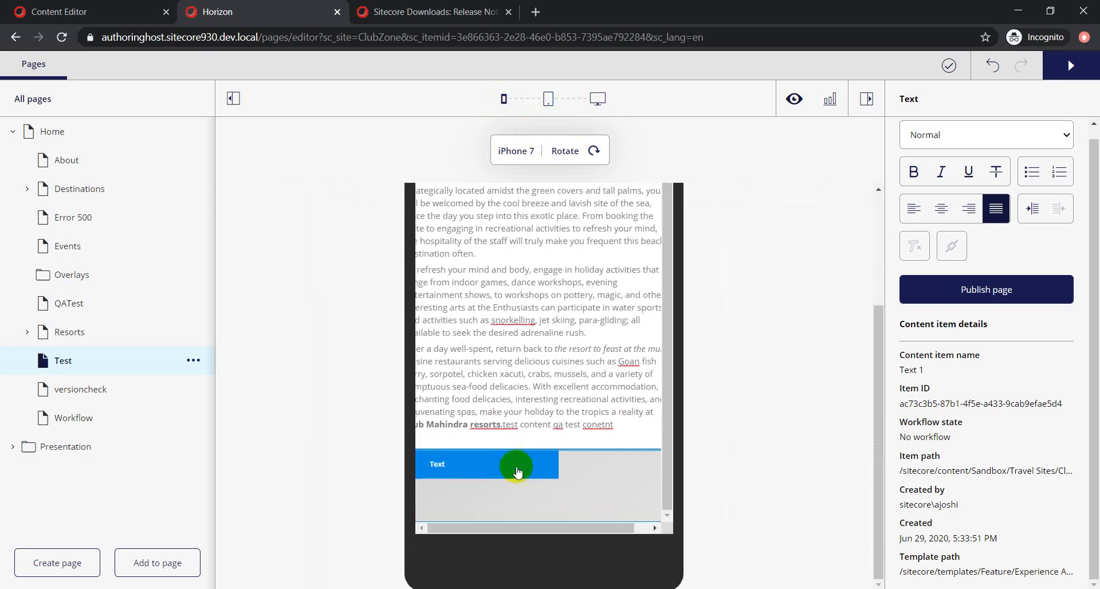
scroll(512, 207, "up", 3)
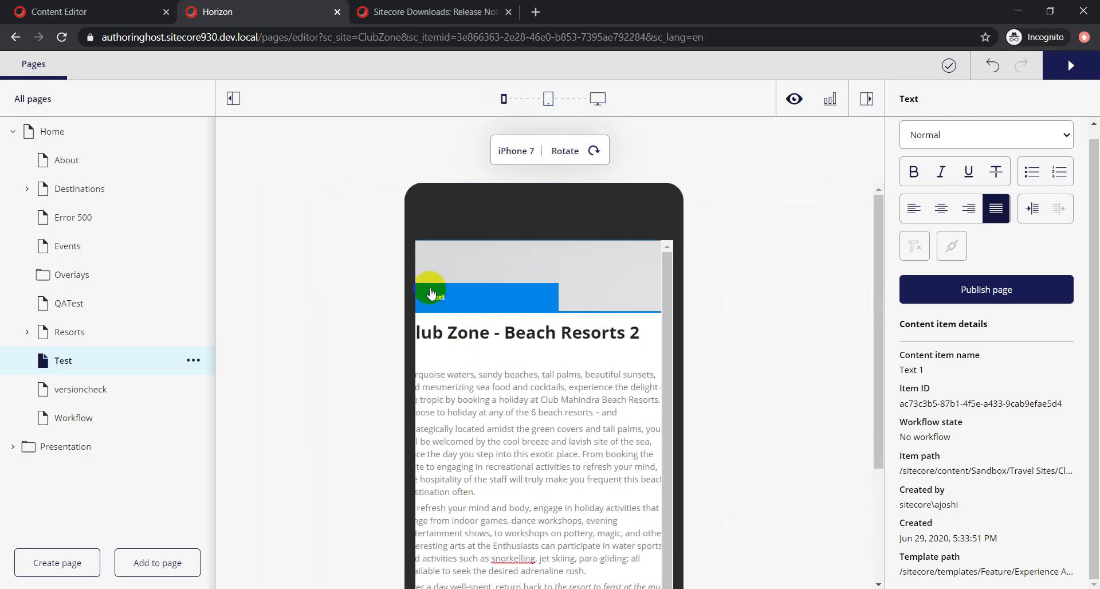
scroll(578, 518, "down", 5)
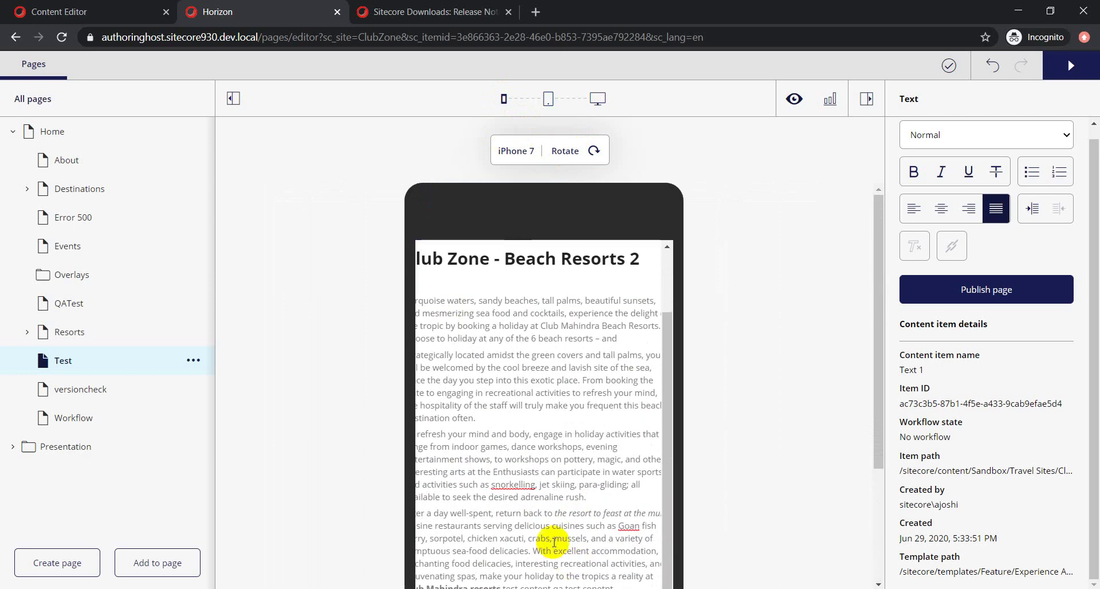
left_click(546, 573)
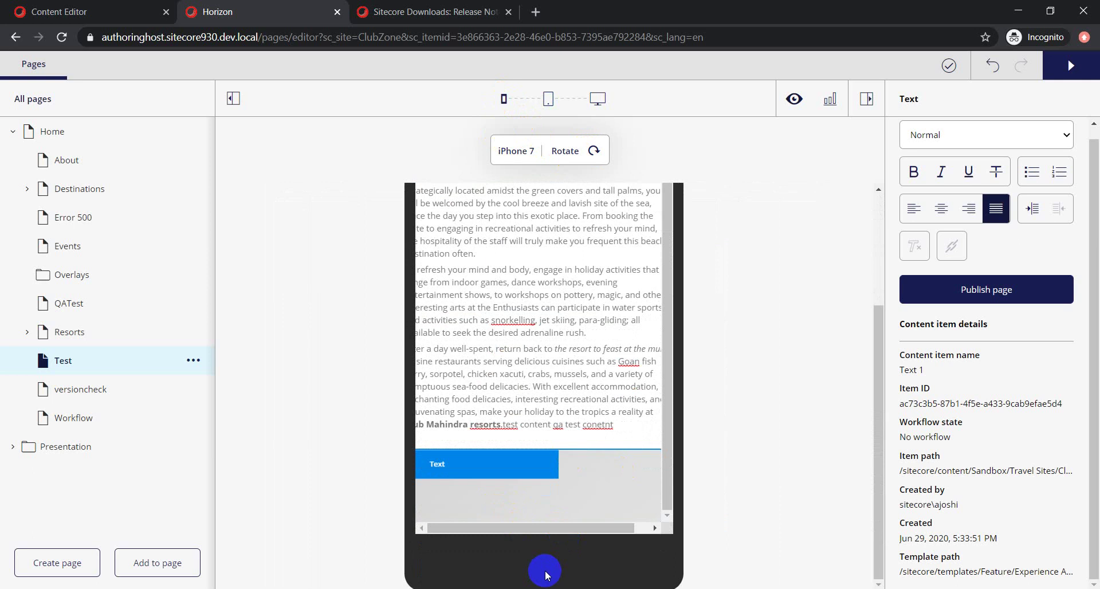
scroll(553, 466, "up", 2)
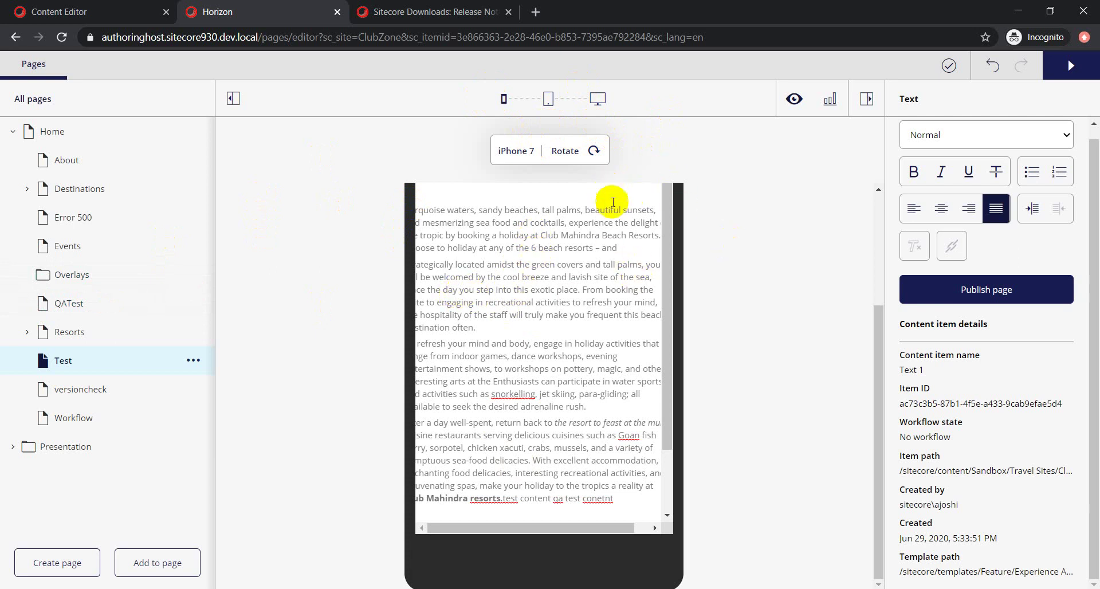
left_click(597, 106)
left_click(598, 106)
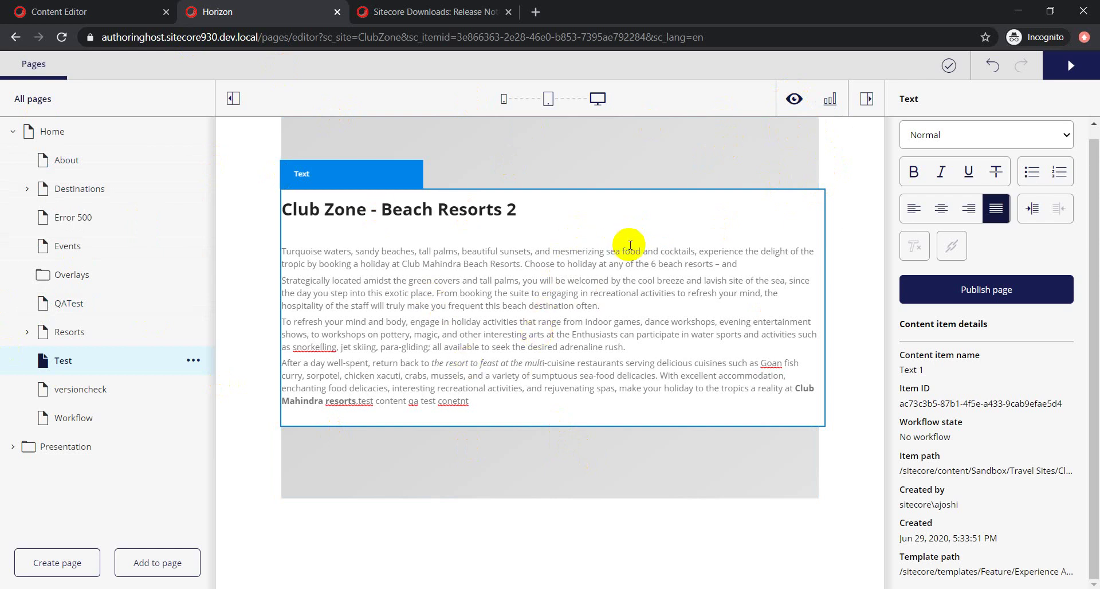
- Examine the Test page's desktop insights for visits, value per visit, conversion rate, time on page, performance improvements and bounce rate
left_click(831, 107)
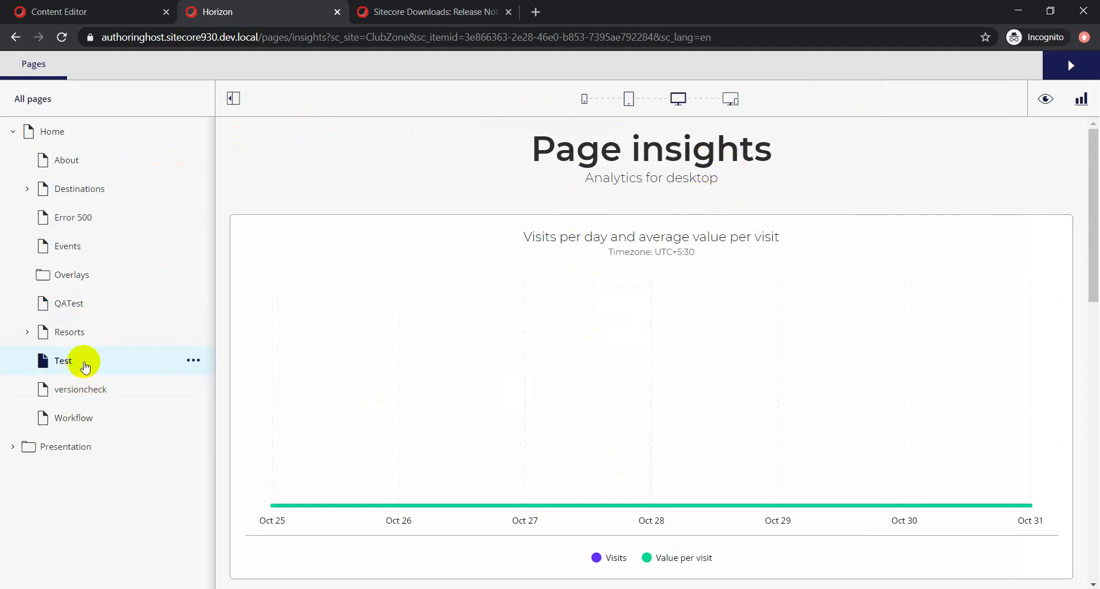
mouse_move(551, 359)
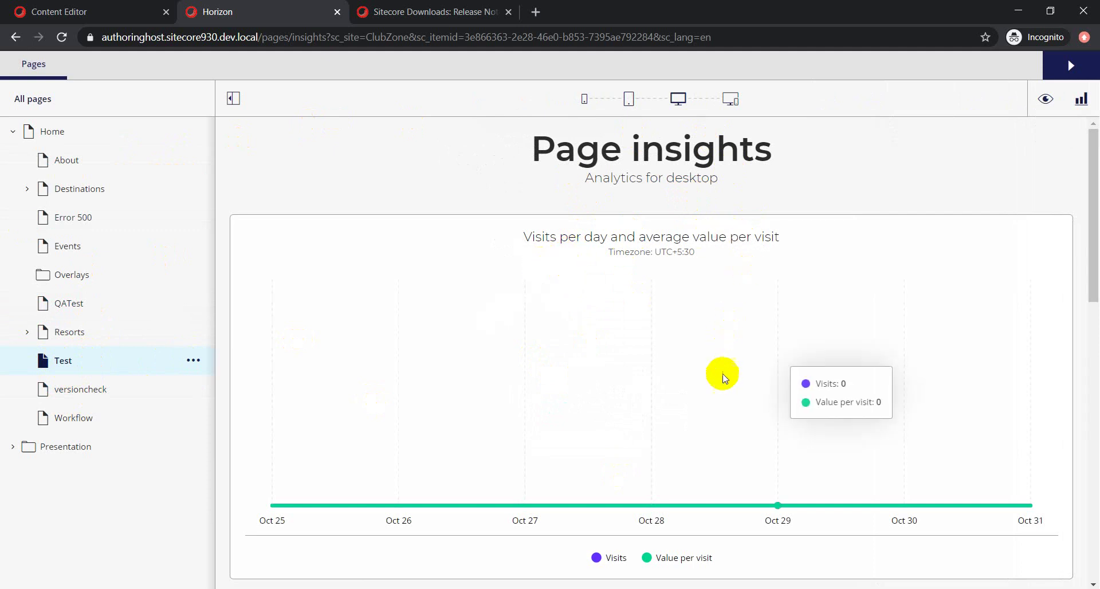
scroll(719, 373, "down", 5)
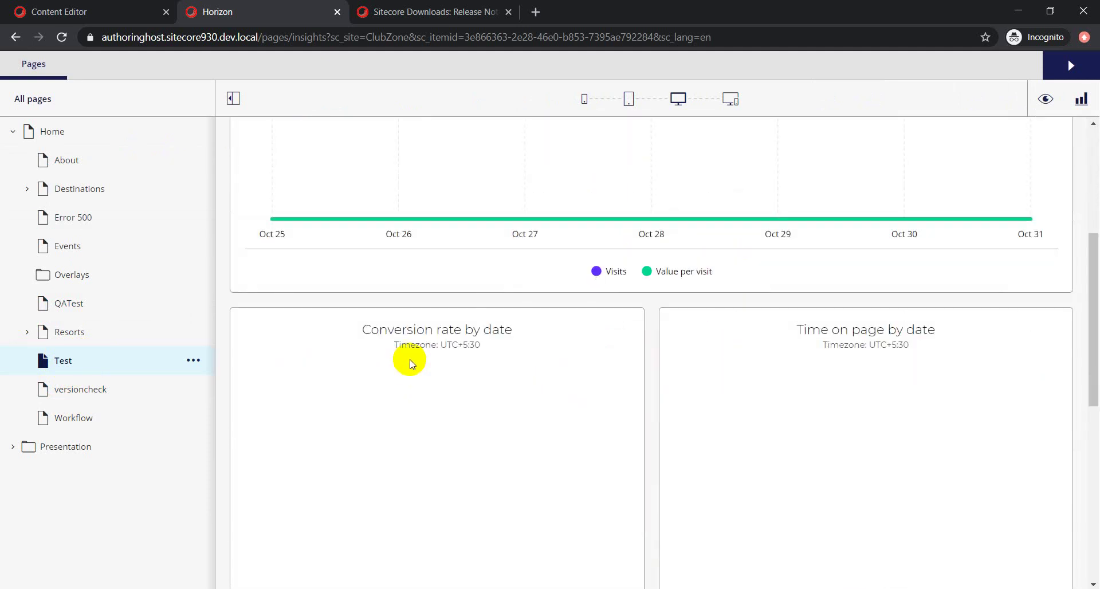
scroll(793, 401, "down", 5)
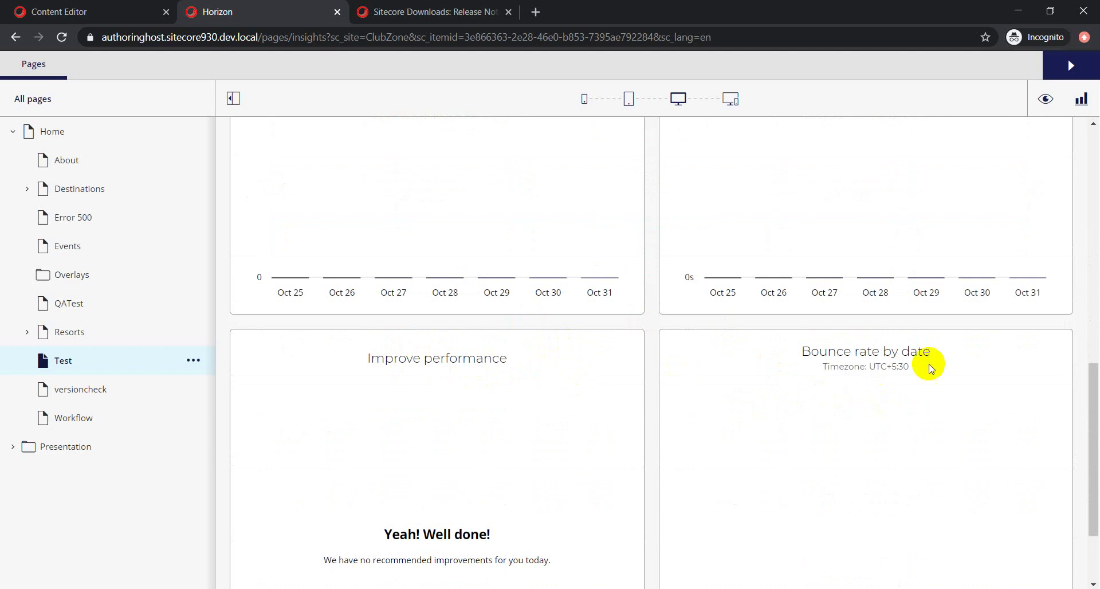
scroll(859, 412, "down", 2)
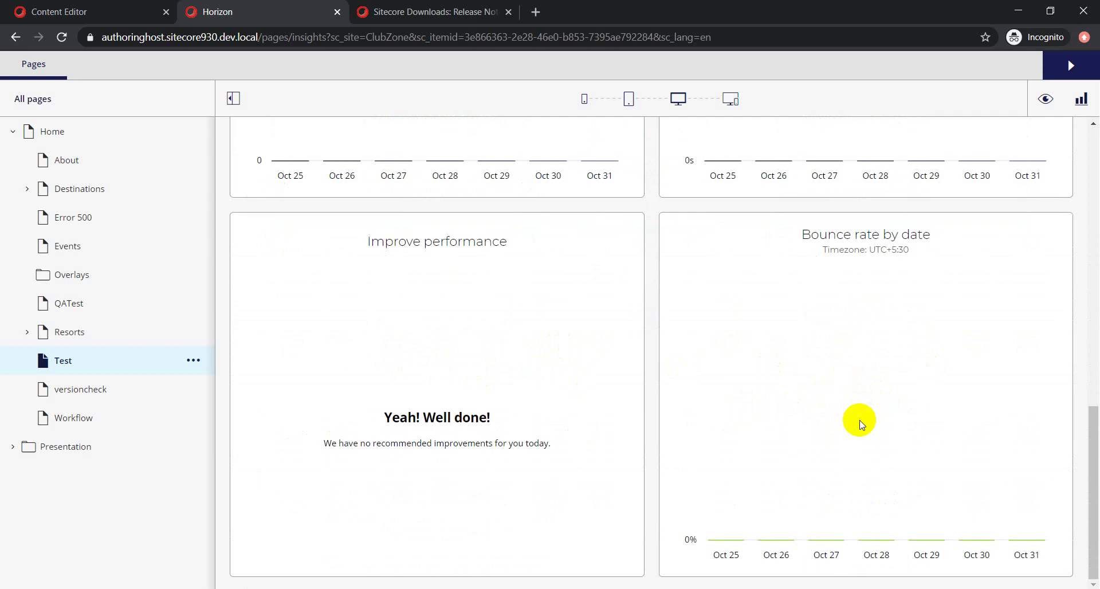
scroll(854, 419, "up", 10)
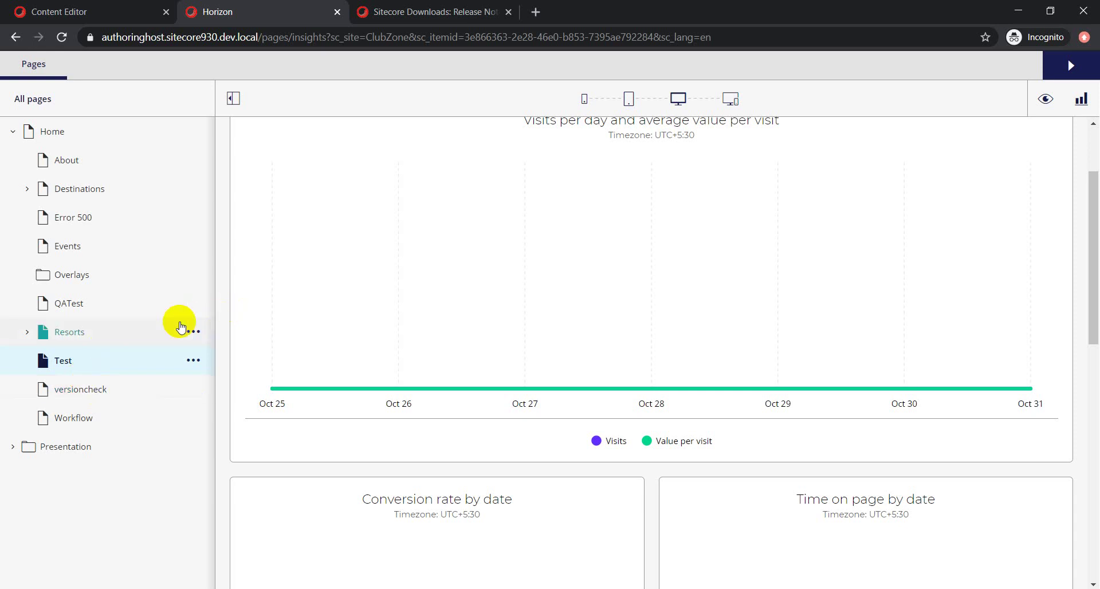
mouse_move(429, 323)
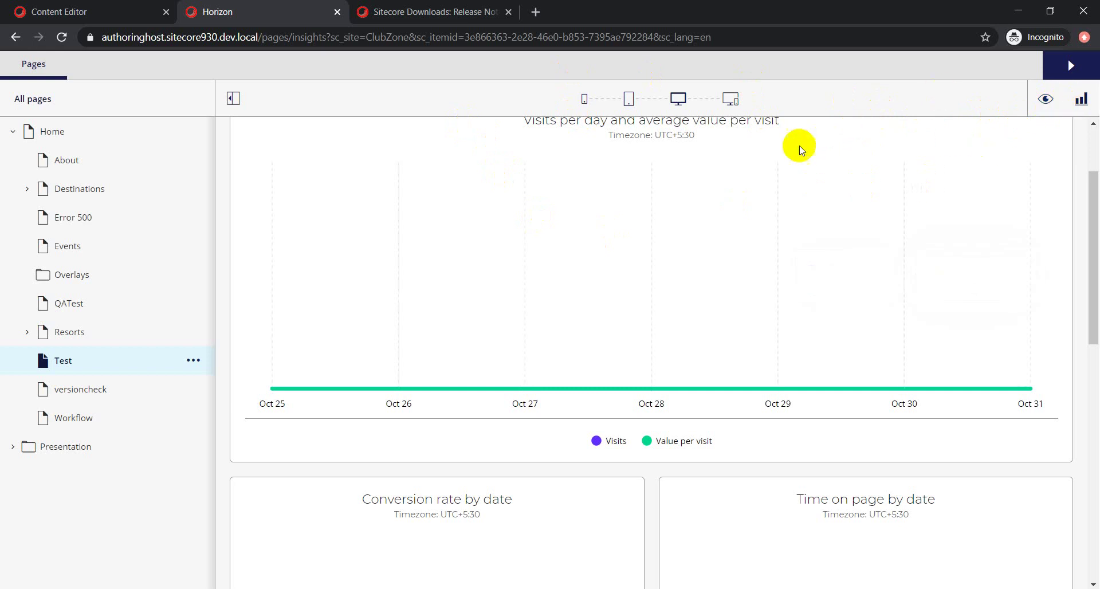
scroll(816, 360, "up", 2)
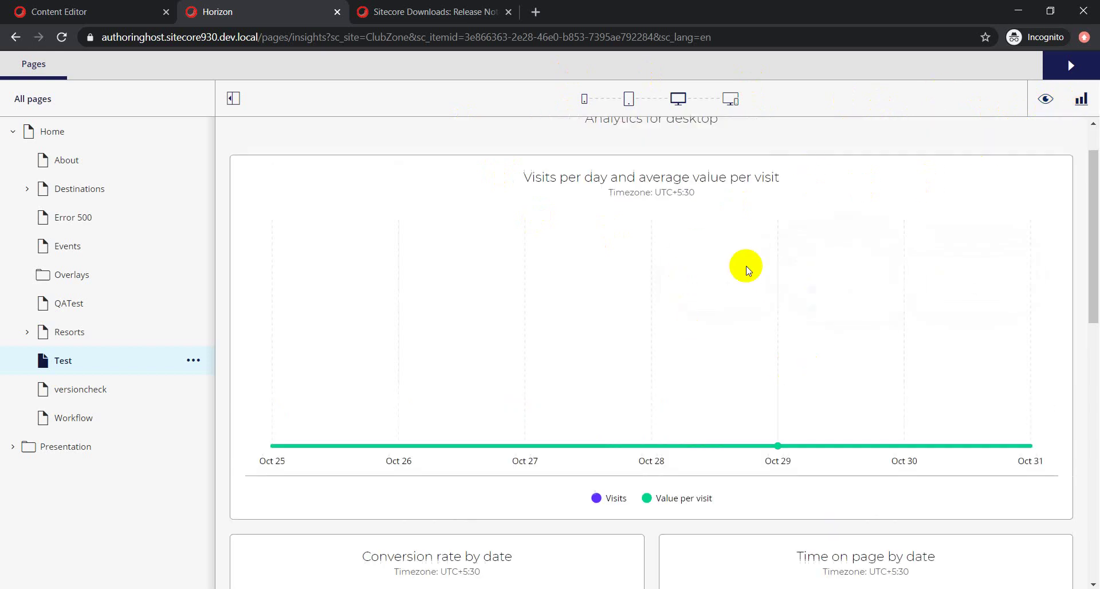
left_click(1082, 100)
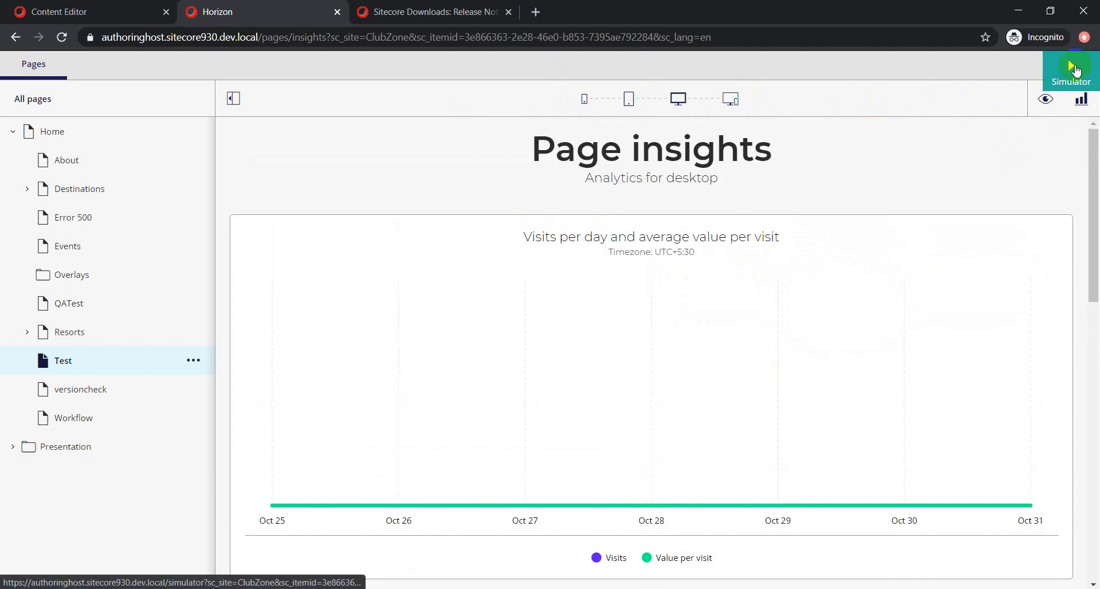
- Return to the page editor and shorten the ending of the text component's last paragraph to "test content."
left_click(1044, 99)
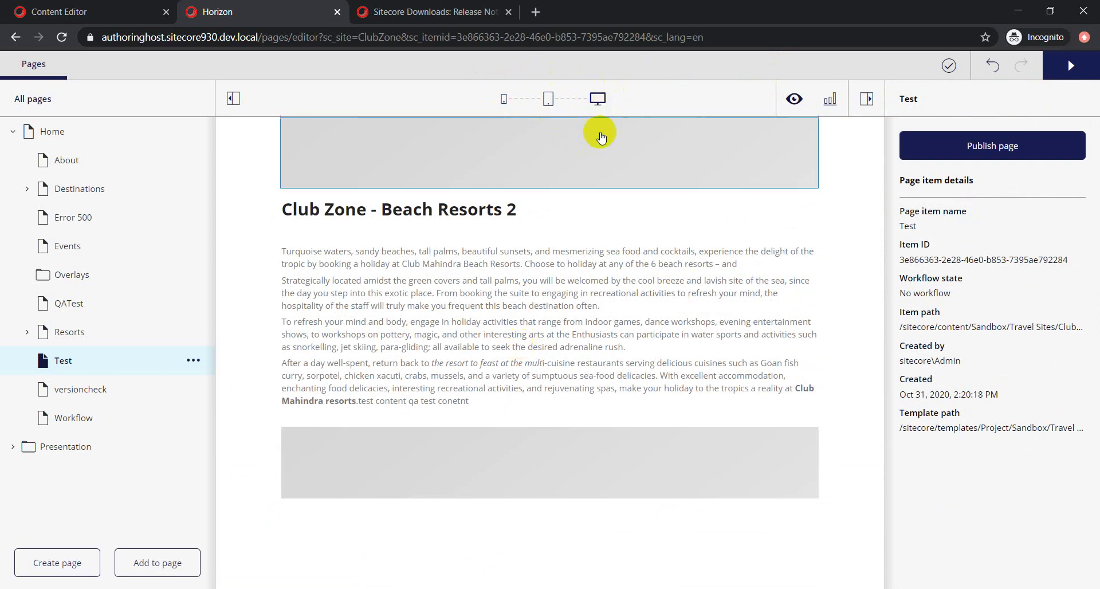
left_click(487, 399)
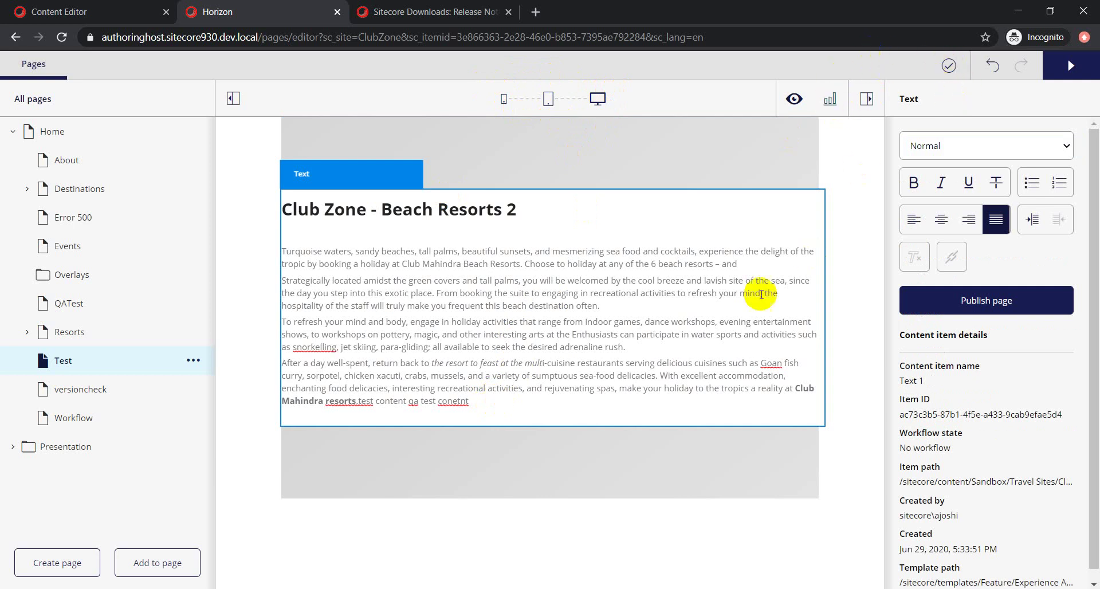
key("BackSpace")
key("BackSpace")
key("BackSpace")
key("BackSpace")
key("BackSpace")
key("BackSpace")
key("BackSpace")
key("BackSpace")
key("BackSpace")
key("BackSpace")
key("BackSpace")
key("BackSpace")
key("BackSpace")
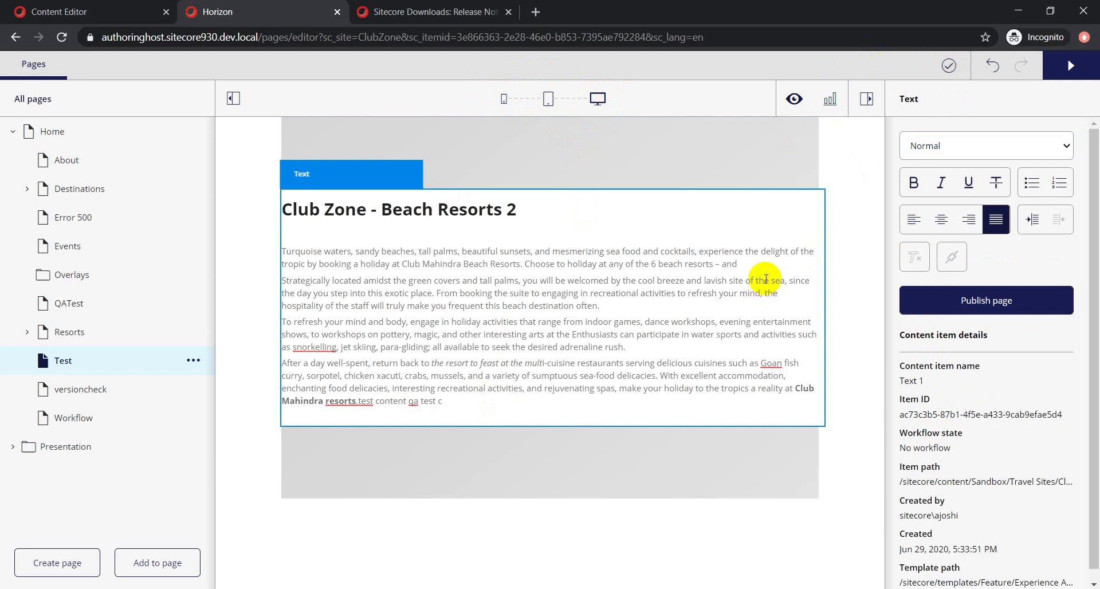
key("BackSpace")
key("BackSpace")
key("BackSpace")
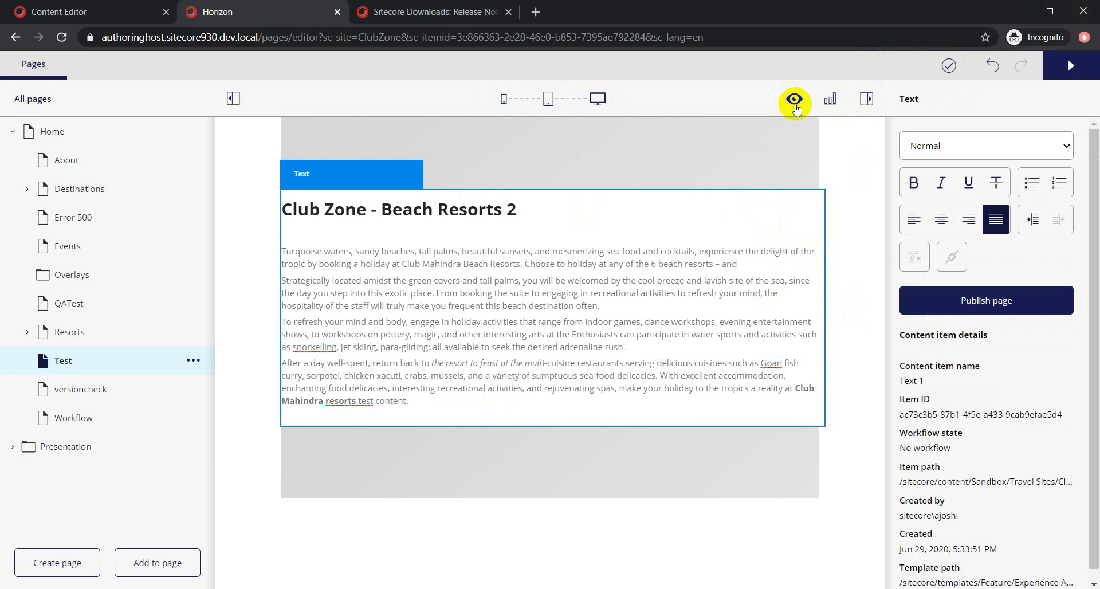
- View the Test page's desktop insights for visits and value per visit, and return to the page editor
left_click(830, 102)
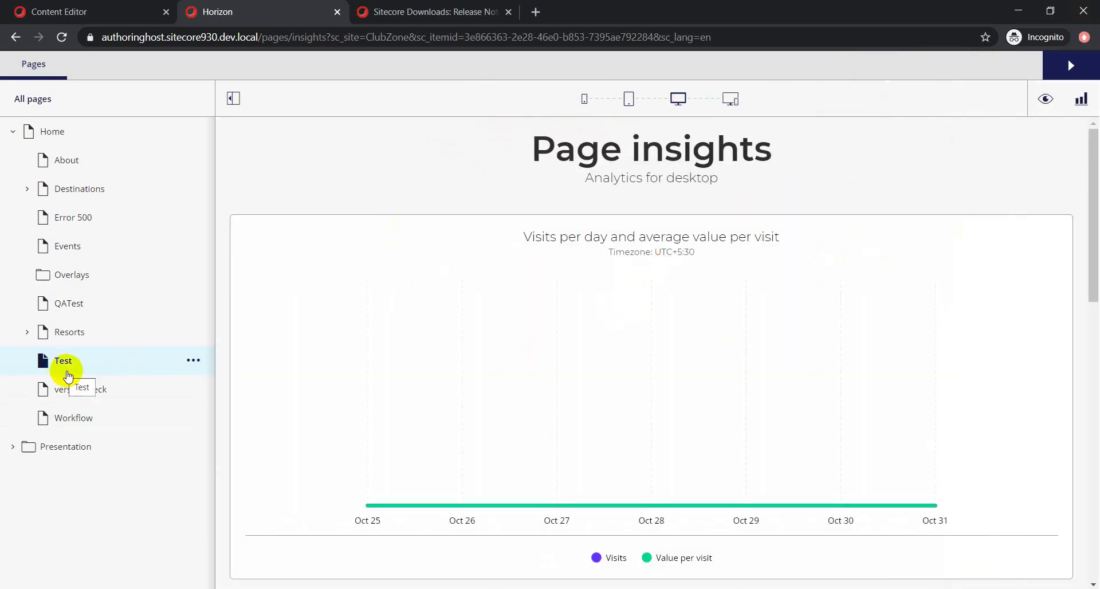
mouse_move(670, 335)
scroll(675, 337, "down", 1)
scroll(674, 337, "up", 1)
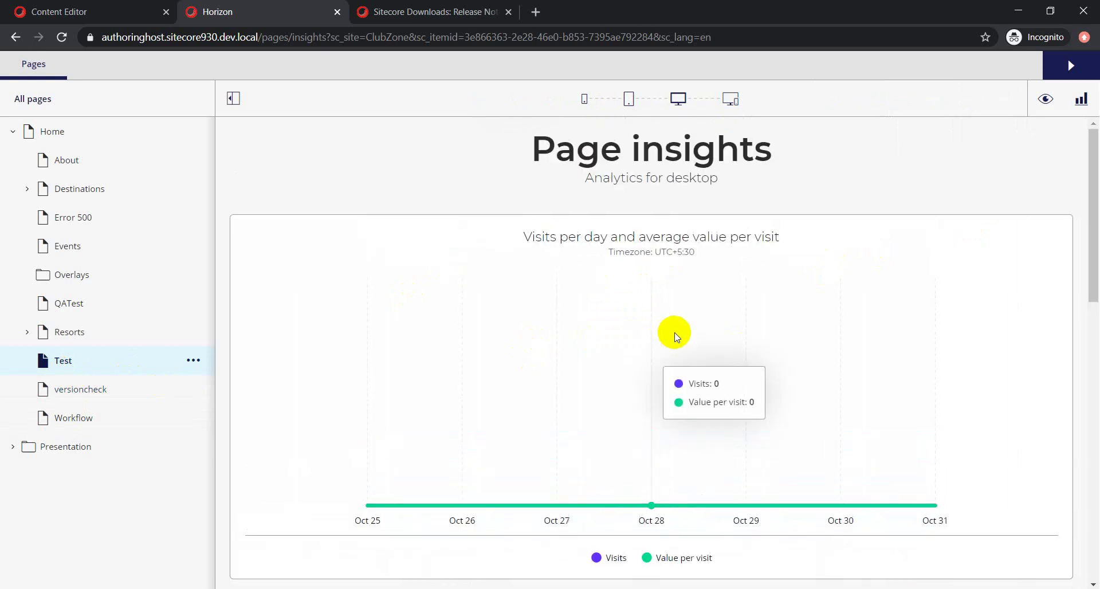
left_click(1045, 99)
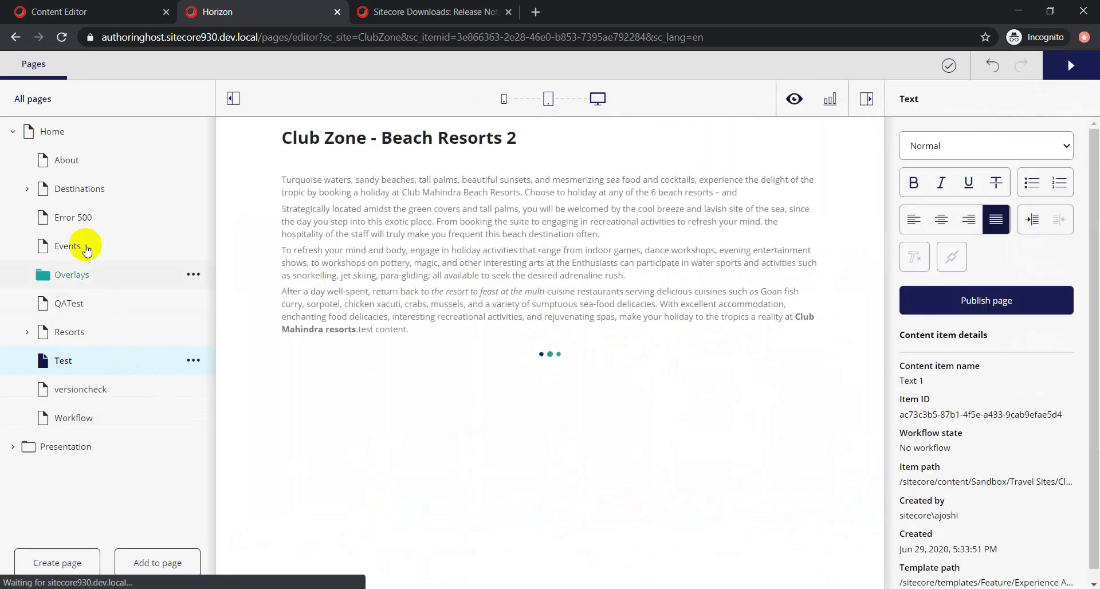
- Examine the Home page's desktop insights for visits, conversion rate, time on page, performance tips and bounce rate, and return to the editor
left_click(53, 133)
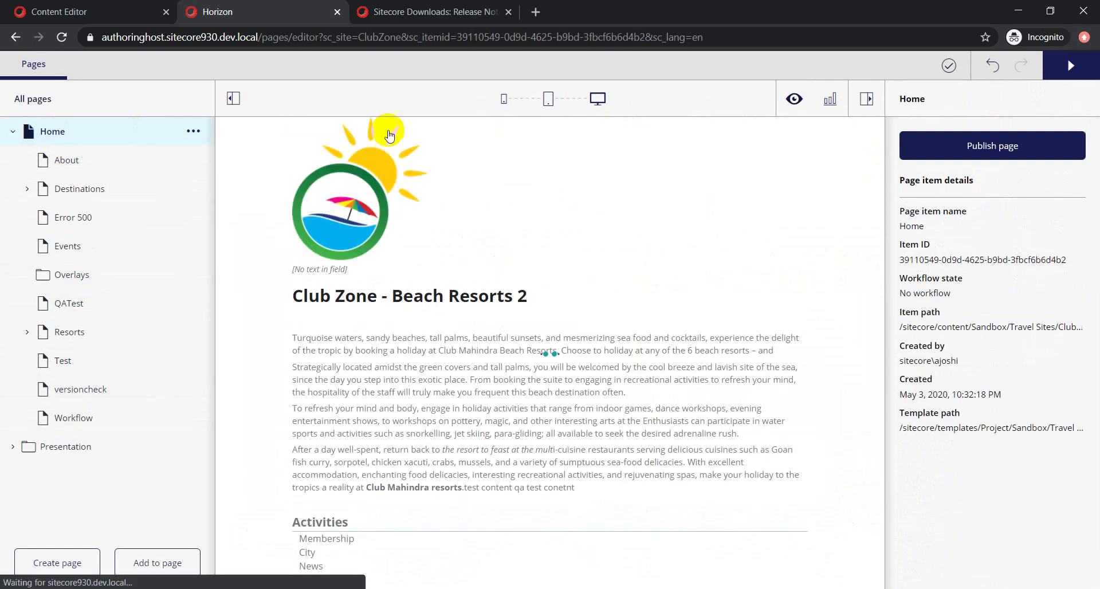
left_click(830, 103)
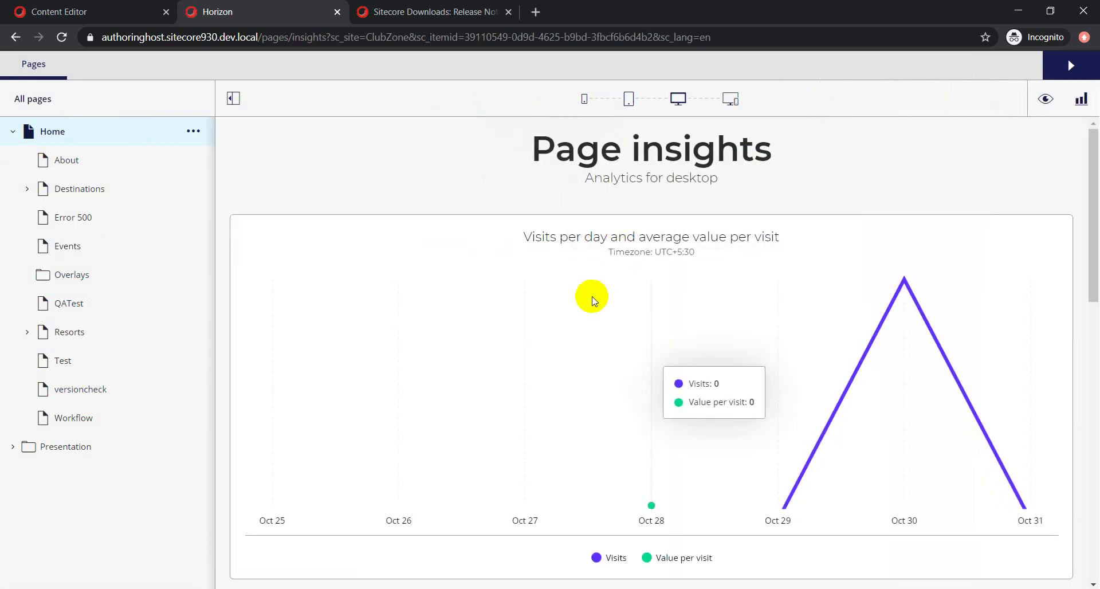
scroll(591, 304, "down", 1)
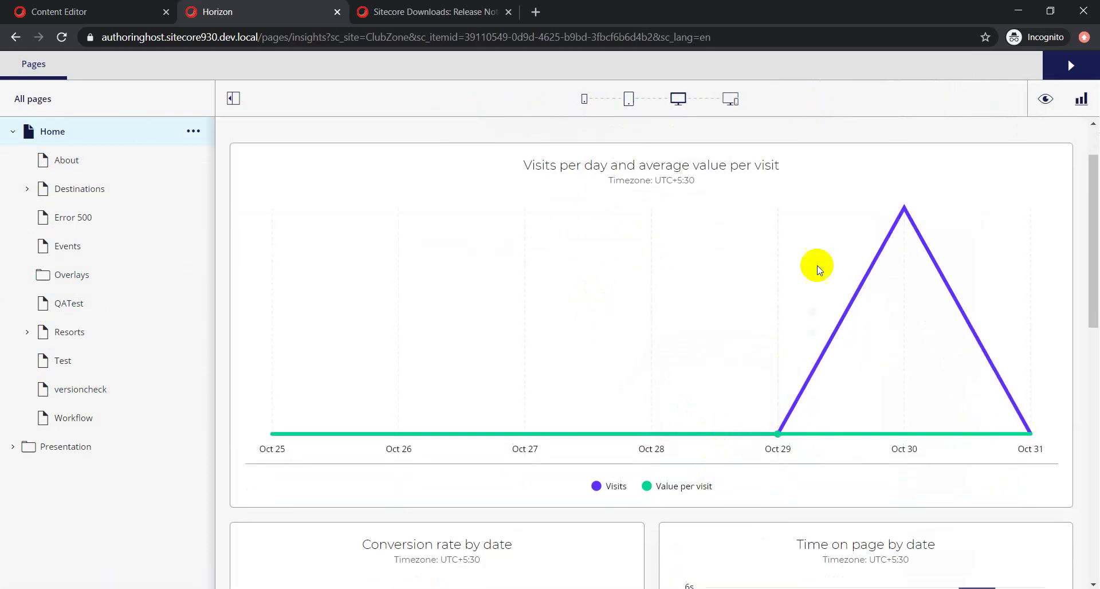
scroll(686, 408, "down", 4)
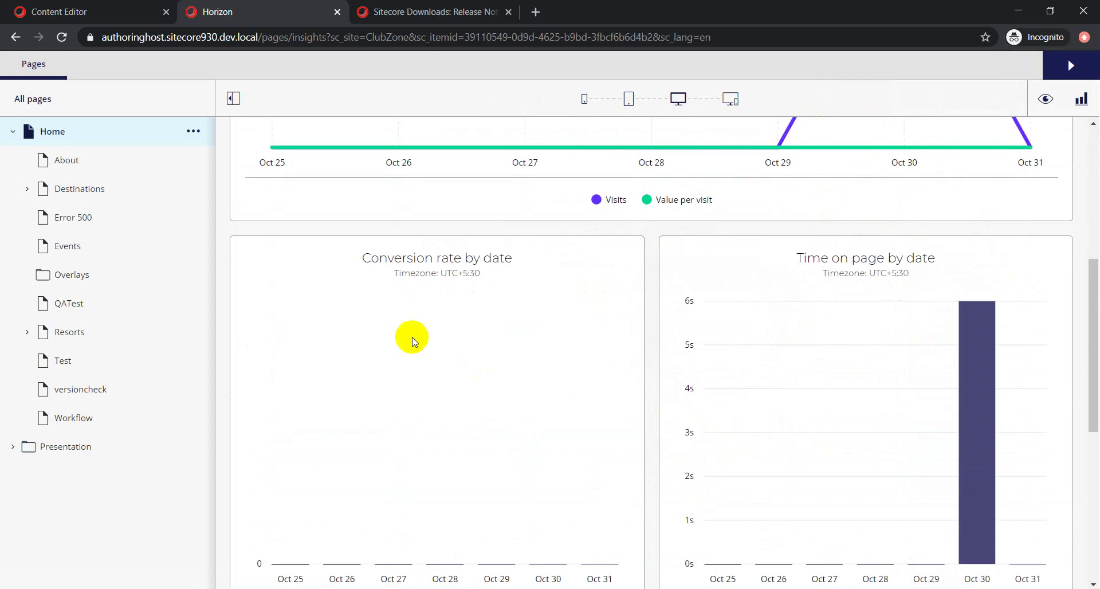
scroll(914, 383, "down", 2)
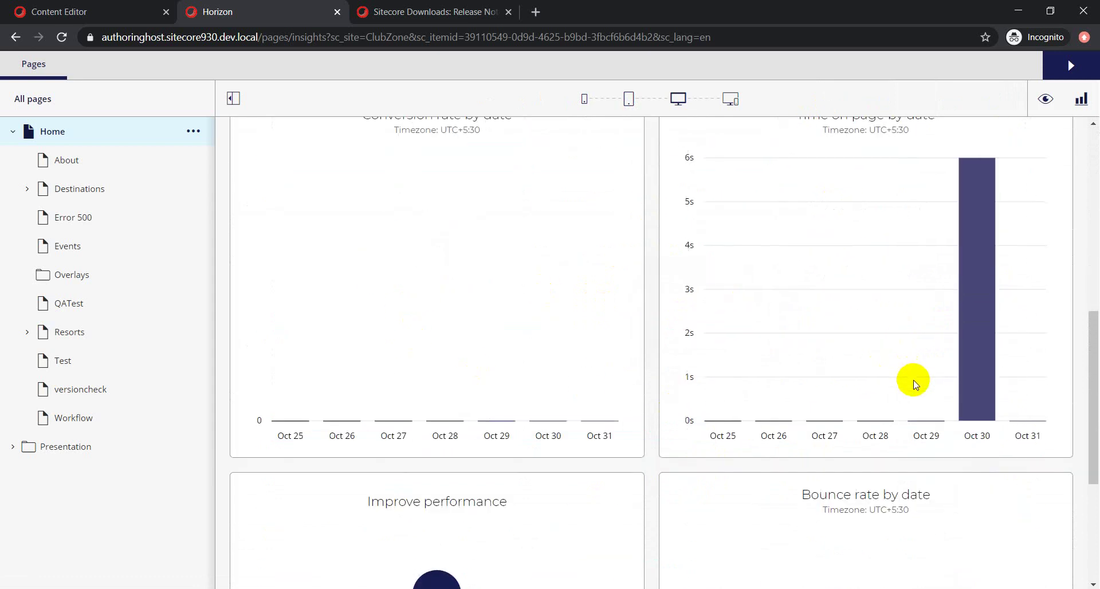
scroll(911, 405, "down", 3)
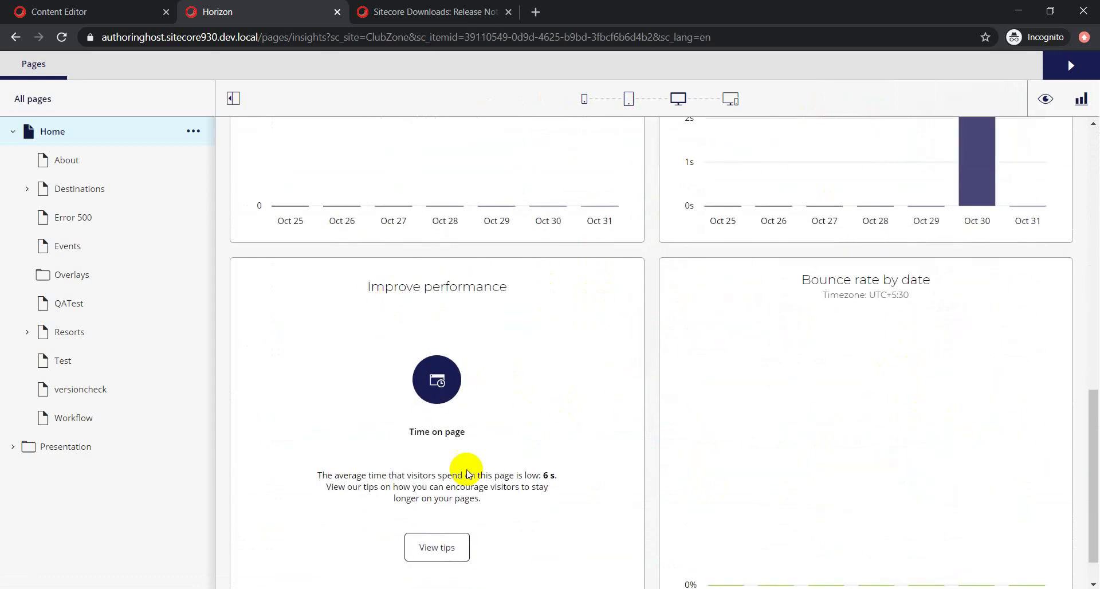
scroll(676, 455, "down", 1)
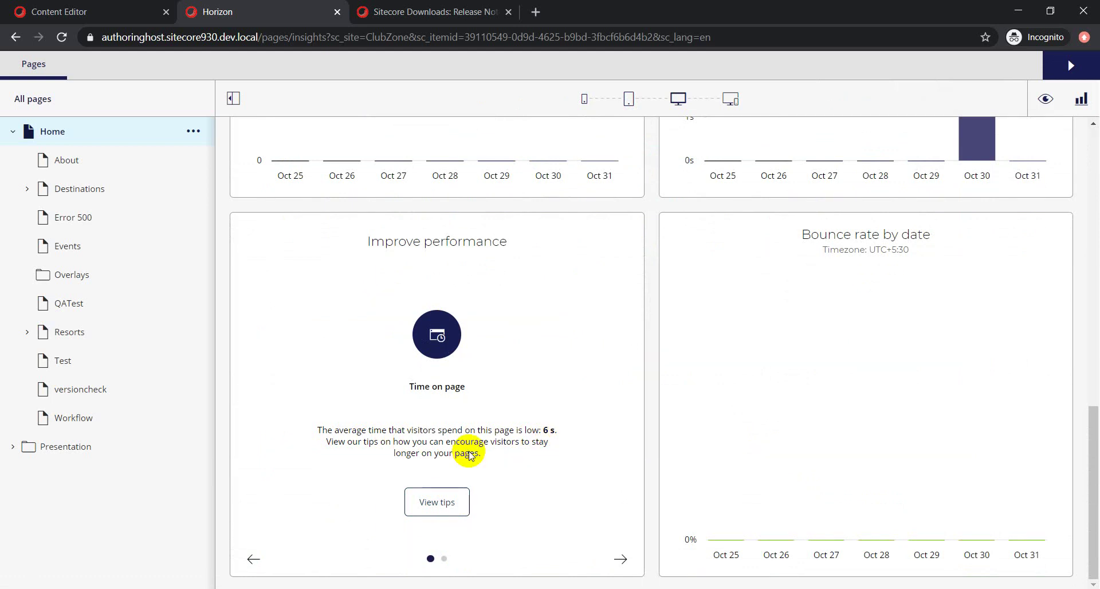
left_click(431, 504)
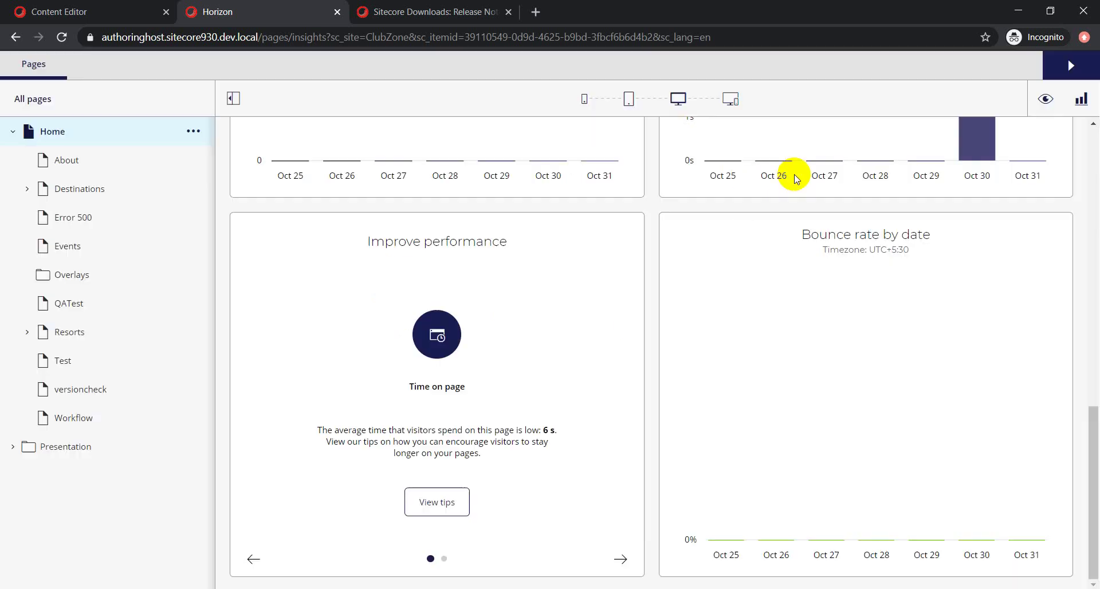
left_click(790, 172)
scroll(550, 307, "up", 15)
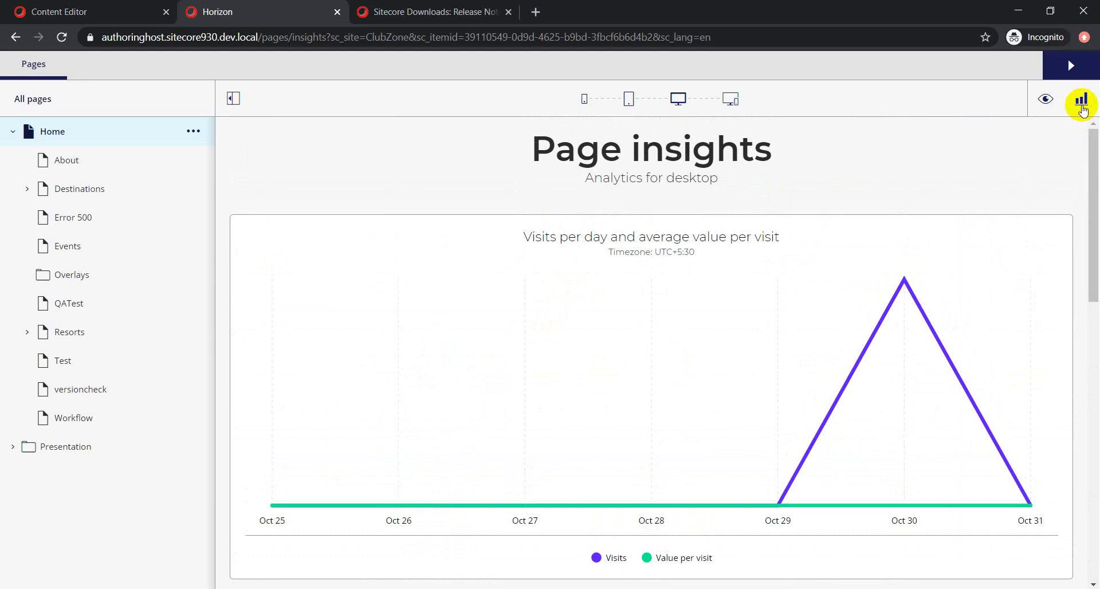
left_click(1045, 101)
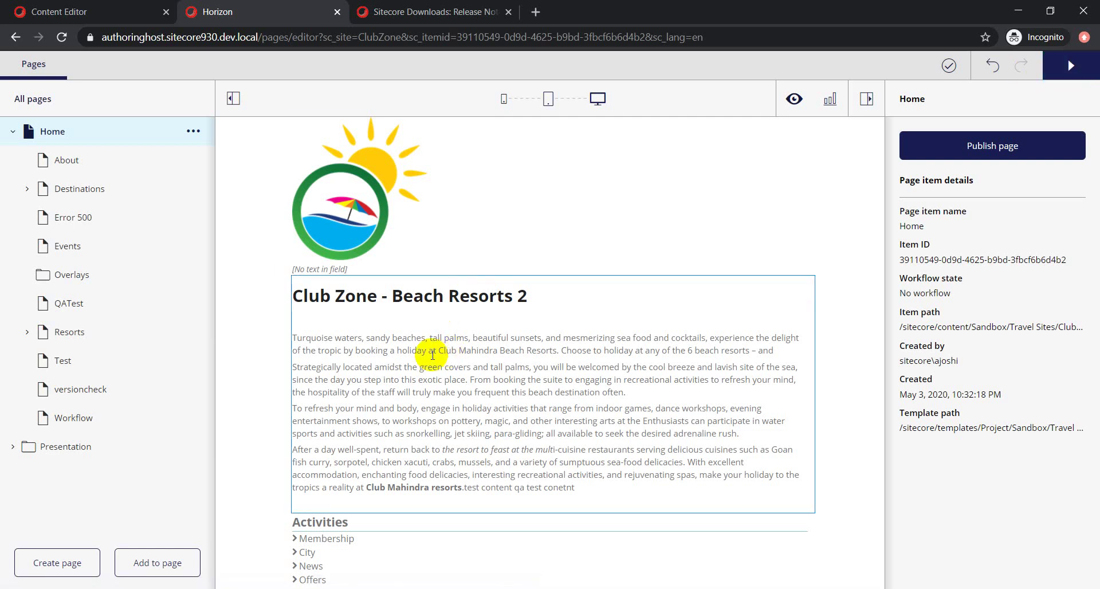
- Open the Home page in the simulator, look at its main heading and accept the cookie notice
left_click(1069, 82)
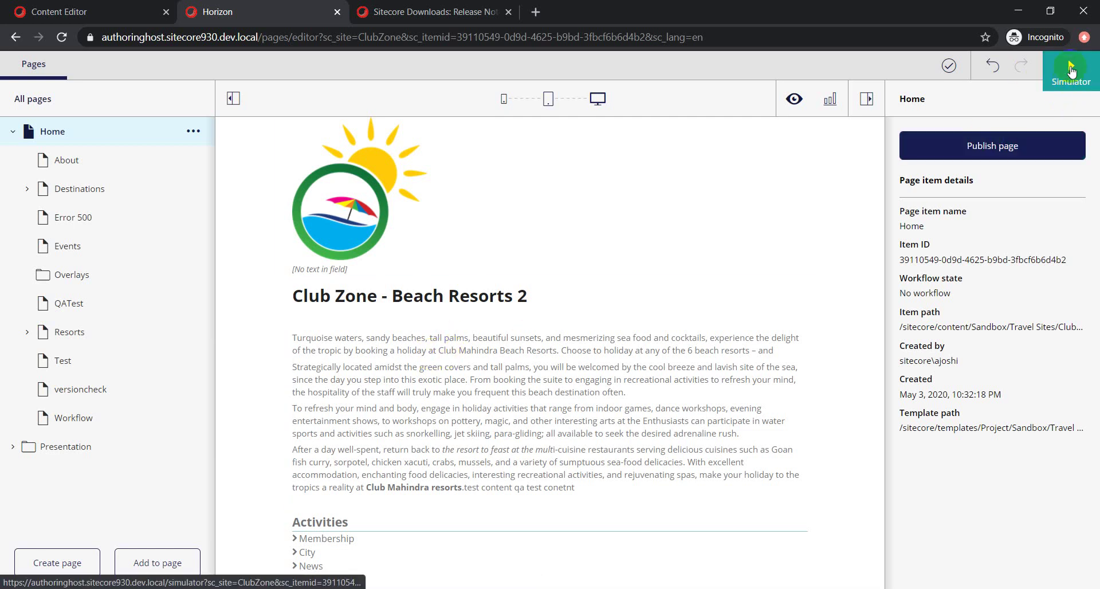
left_click(1071, 70)
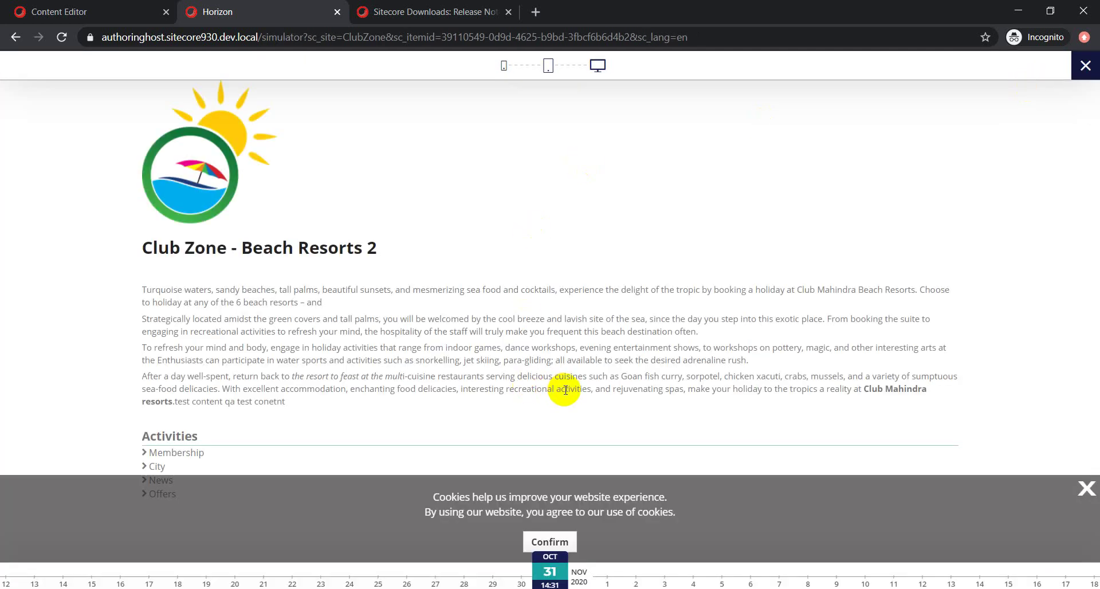
left_click_drag(148, 250, 400, 250)
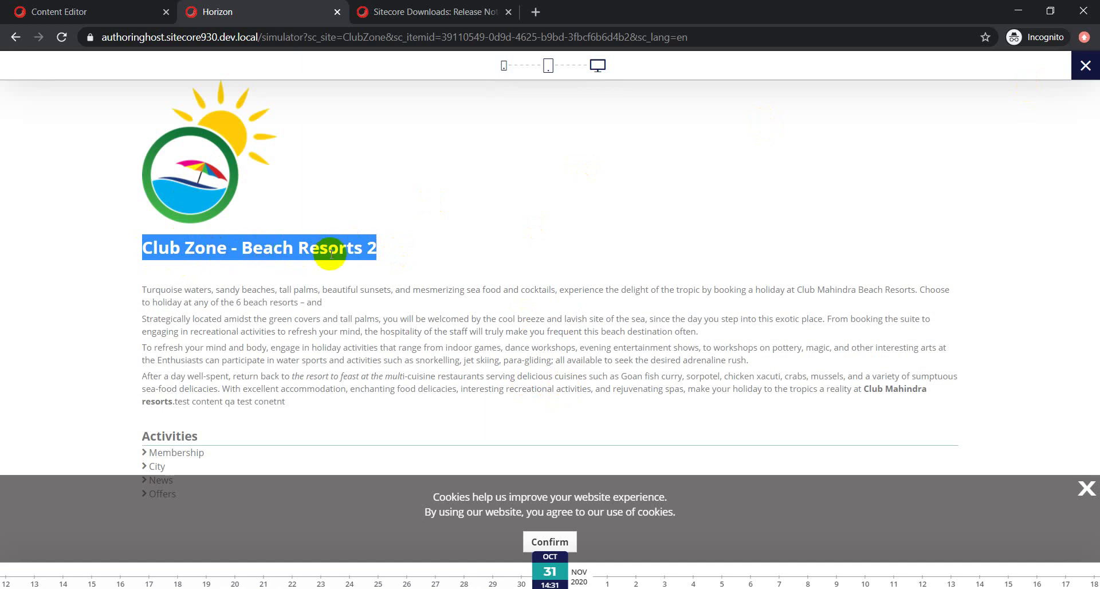
left_click(555, 547)
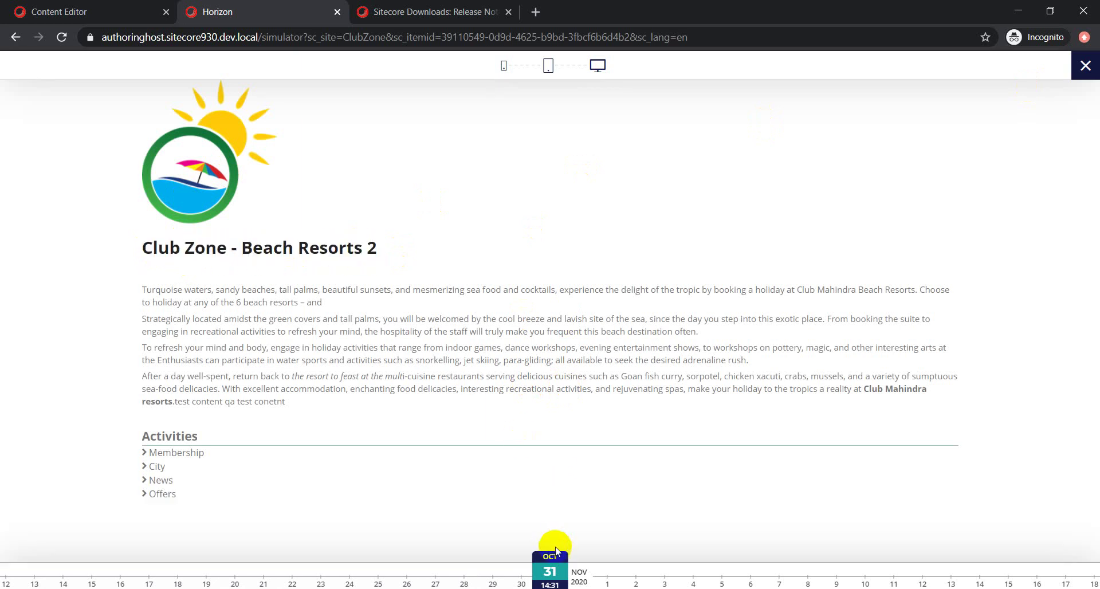
- Move the simulator's timeline back month by month to May 15, 2020 to preview earlier versions of the Home page
left_click(435, 583)
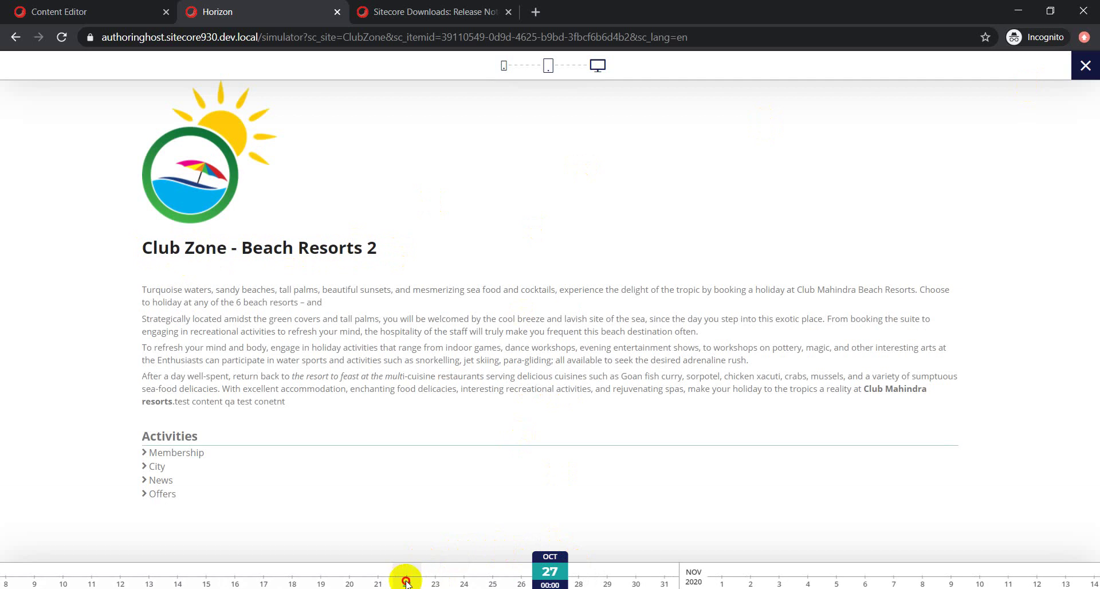
left_click(405, 582)
left_click(352, 582)
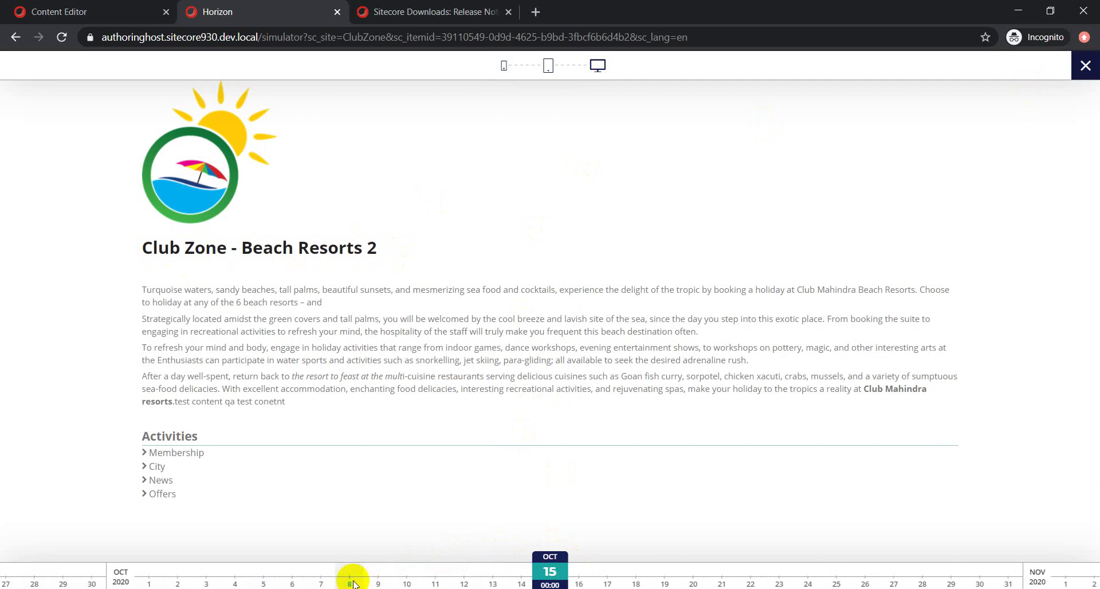
left_click(321, 582)
left_click(315, 582)
left_click(247, 582)
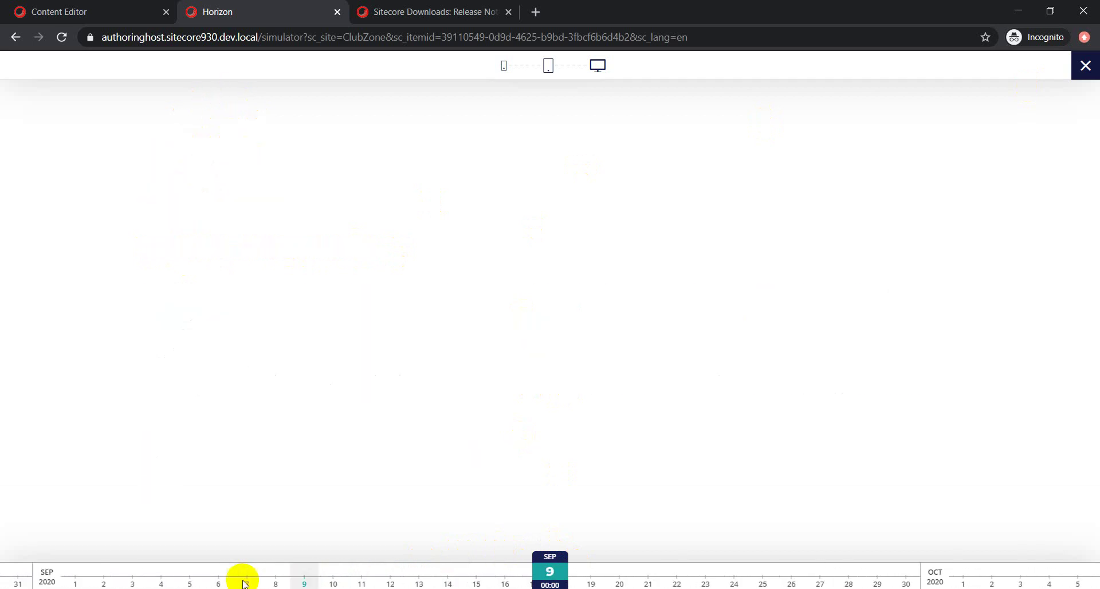
left_click(241, 583)
left_click(238, 583)
left_click(238, 582)
left_click(238, 583)
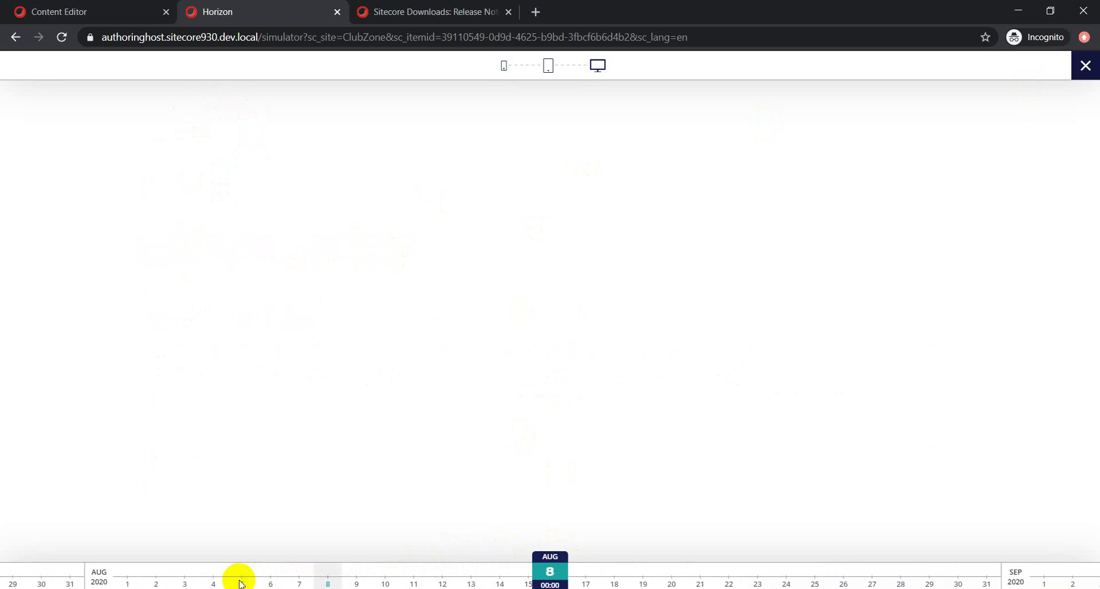
left_click(239, 583)
left_click(238, 583)
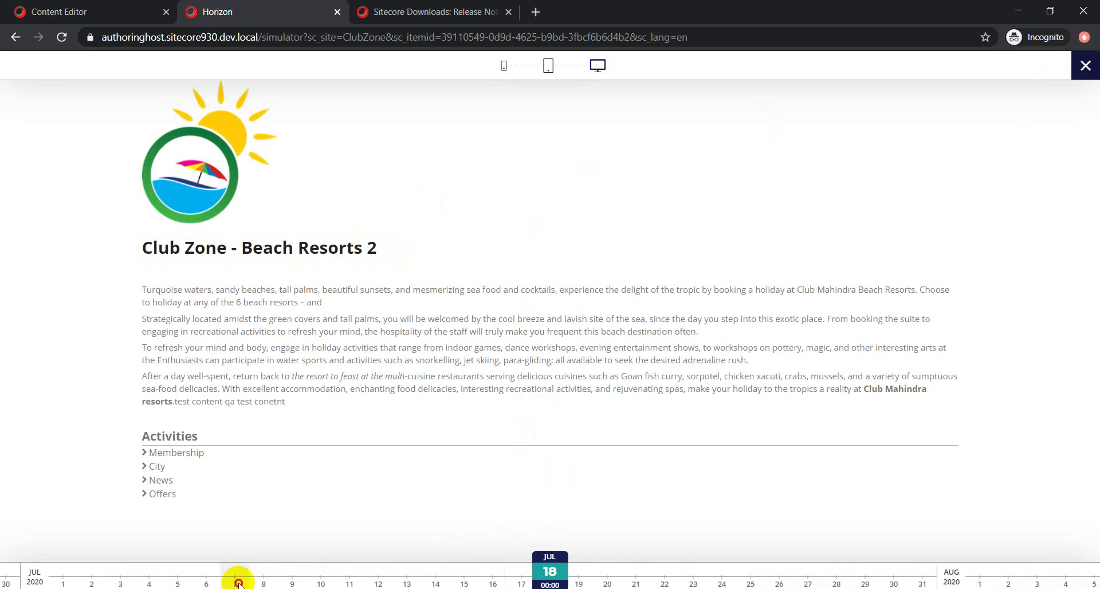
left_click(239, 583)
left_click(239, 582)
left_click(238, 583)
left_click(238, 583)
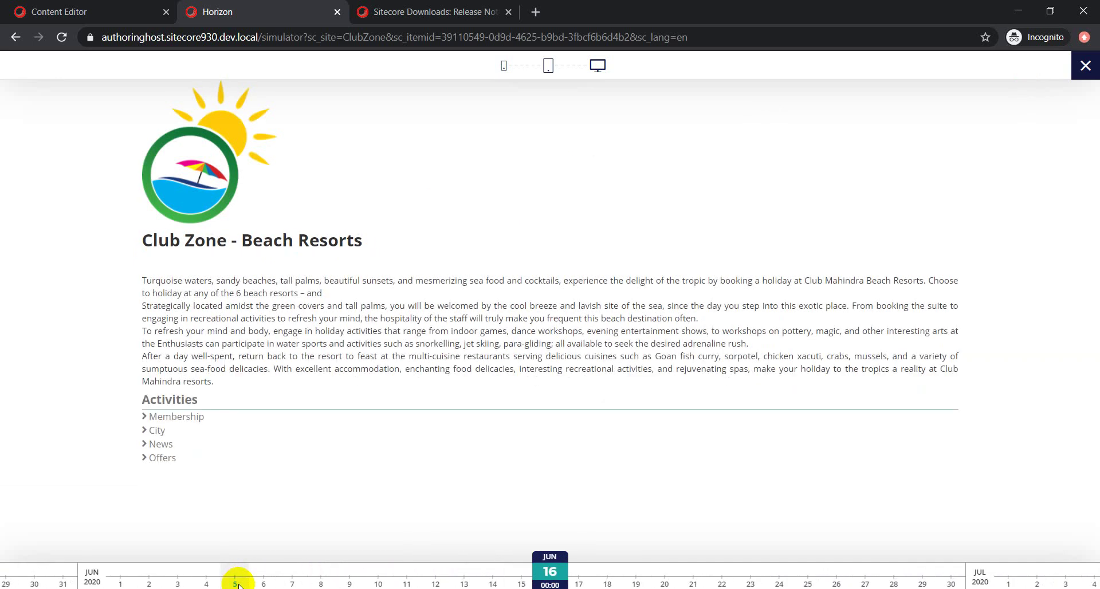
left_click(239, 582)
left_click(240, 583)
left_click(238, 583)
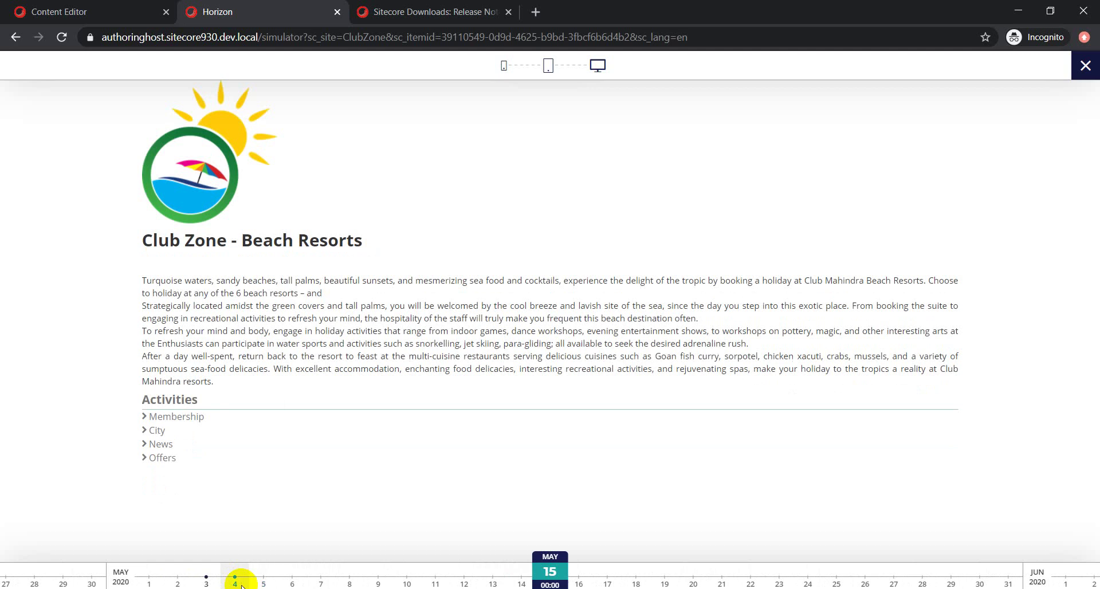
- Preview the Home page at its May 3, 2020 22:32 and May 4, 2020 12:19 updates and check the heading
mouse_move(234, 581)
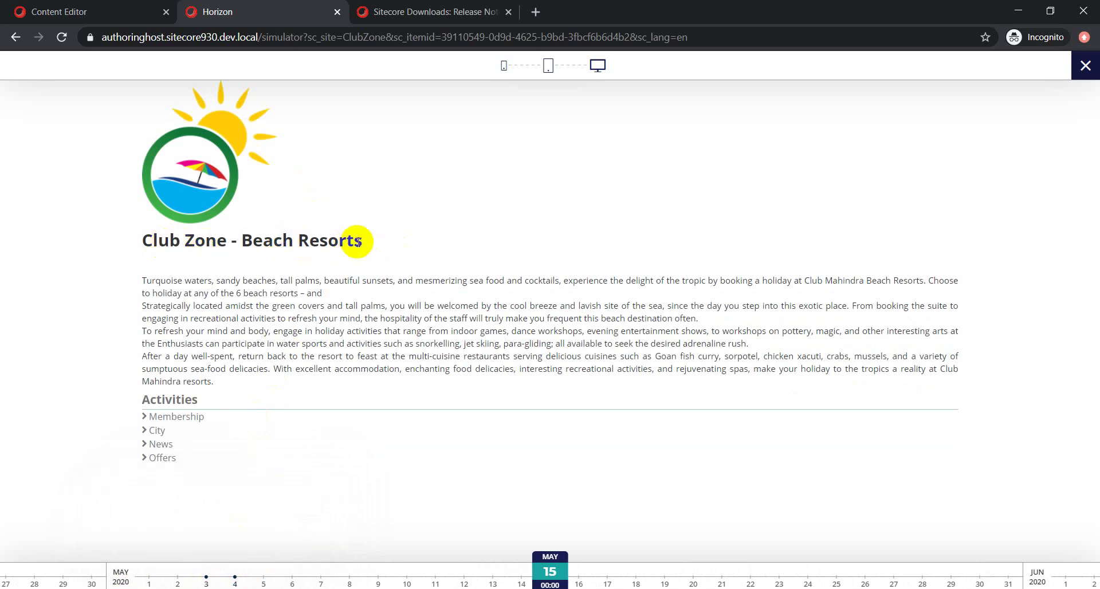
left_click(206, 576)
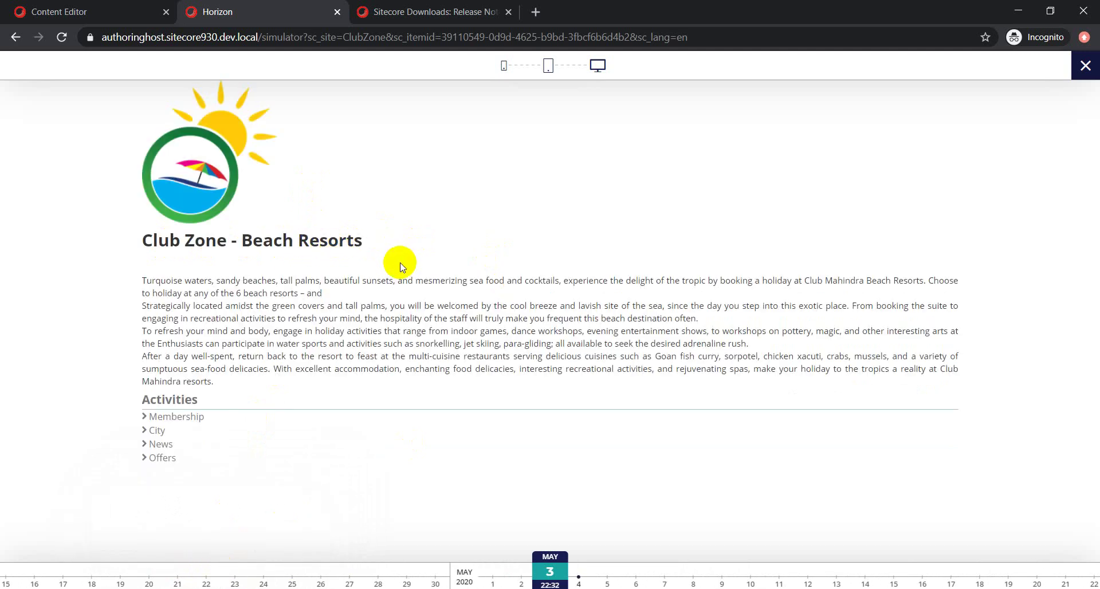
left_click(579, 577)
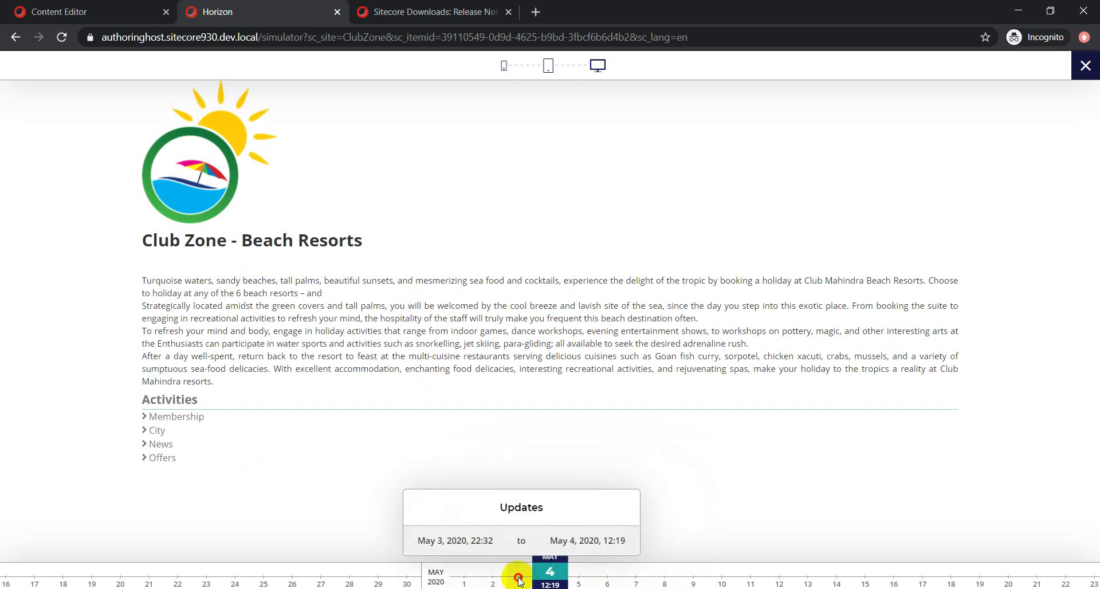
left_click(522, 580)
left_click(578, 578)
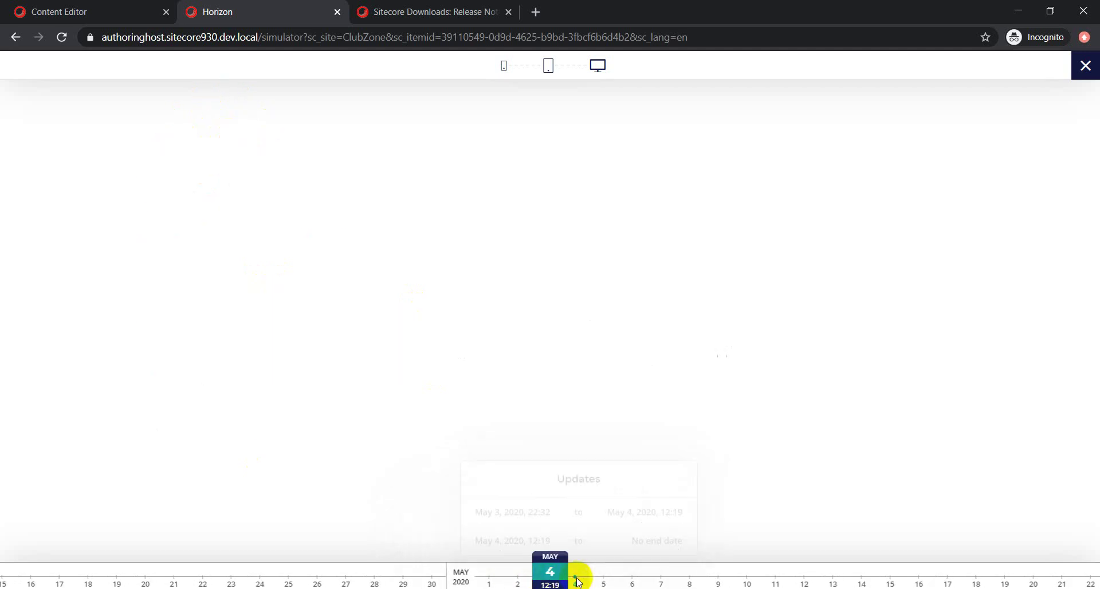
left_click(522, 580)
left_click(579, 578)
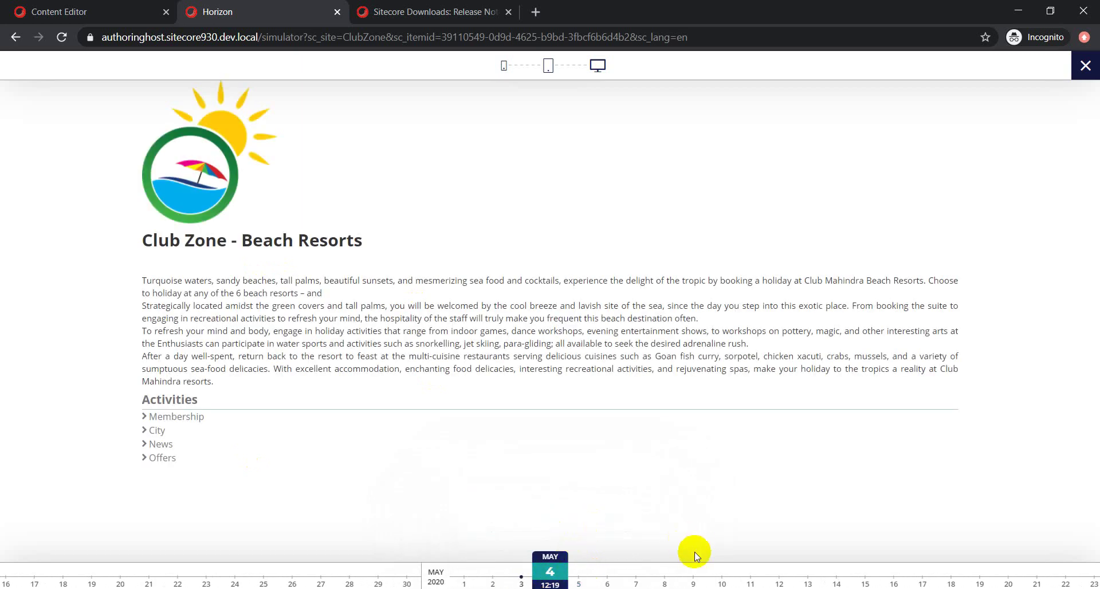
mouse_move(566, 576)
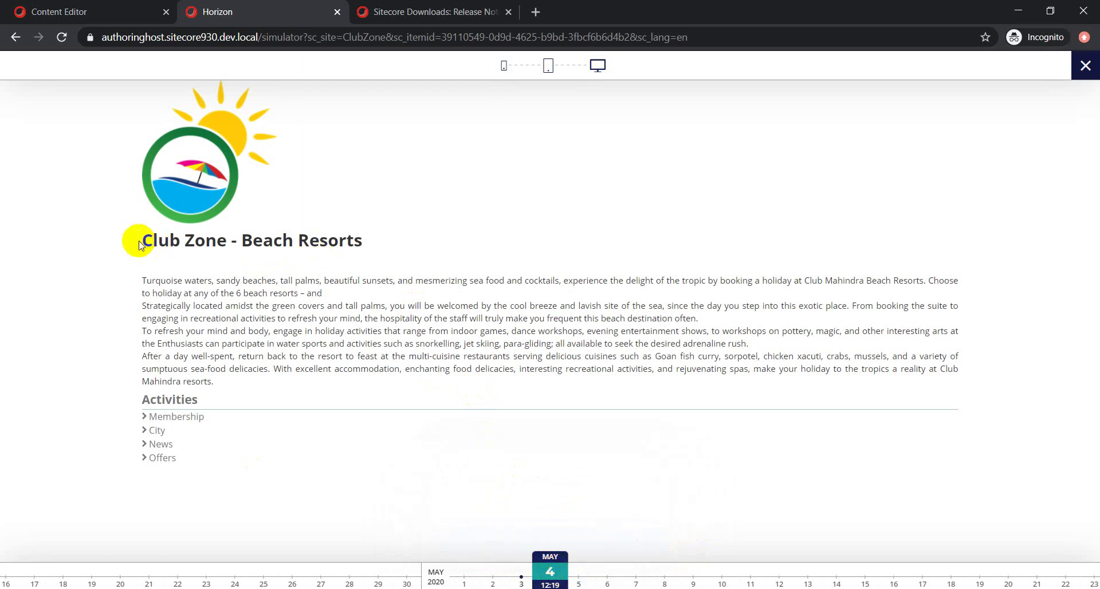
left_click_drag(140, 240, 373, 241)
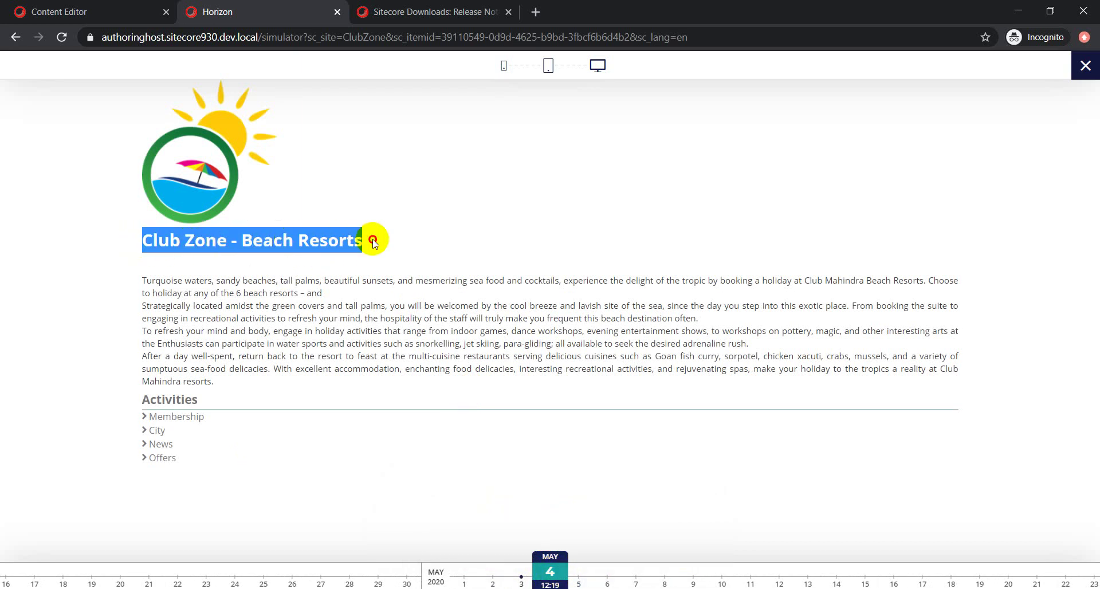
- Move the simulator's timeline forward month by month to October 31, 2020 to preview the Home page's versions, and close the simulator
left_click(996, 575)
left_click(1000, 578)
left_click(999, 577)
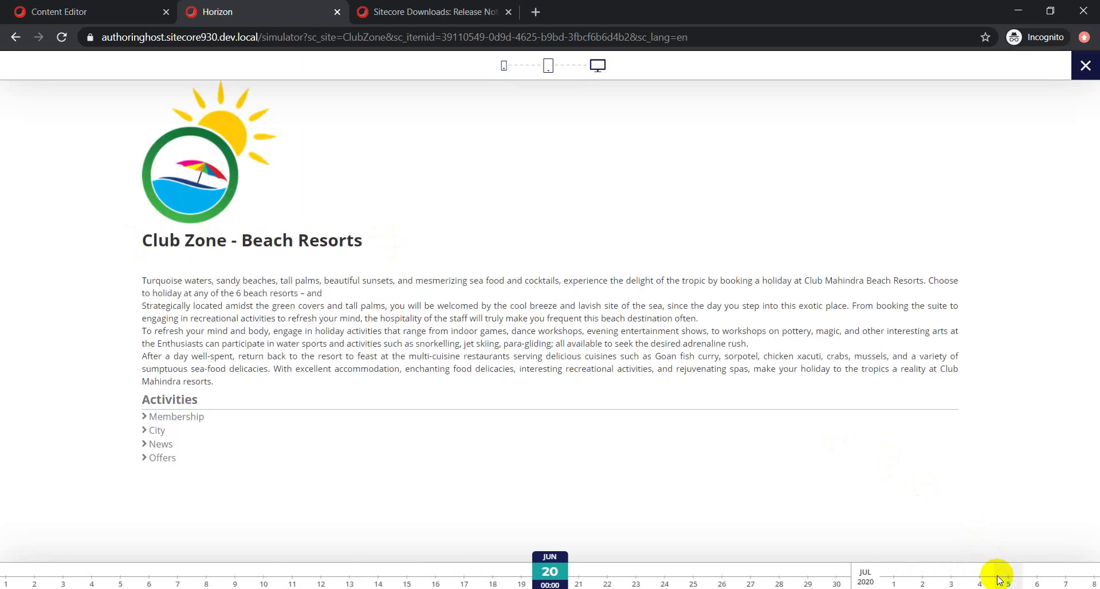
left_click(1000, 578)
left_click(1000, 578)
left_click(1000, 578)
left_click(999, 577)
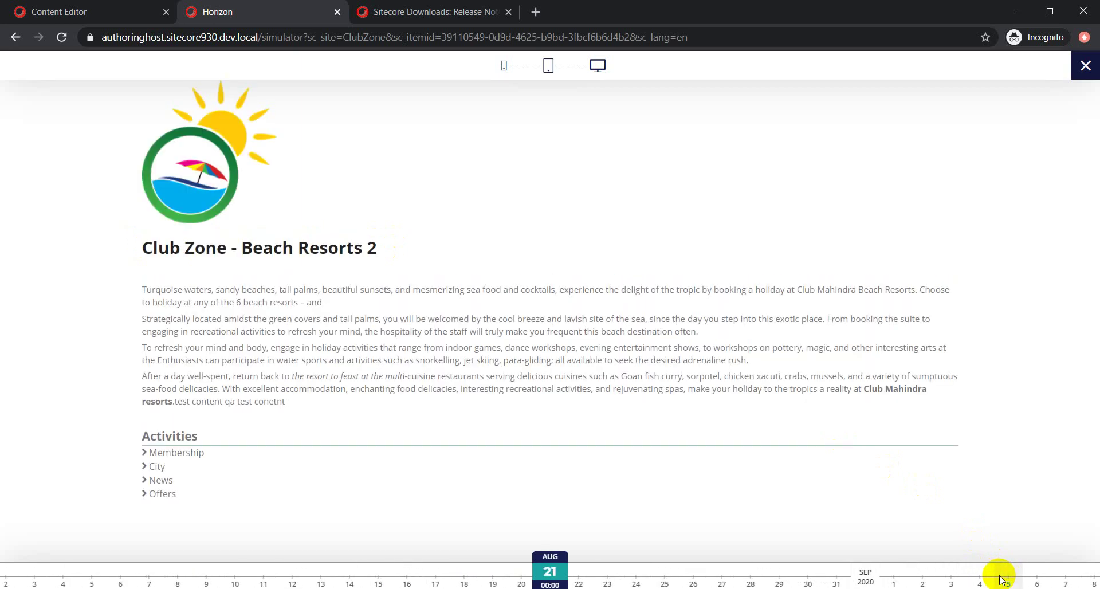
left_click(999, 578)
left_click(1000, 578)
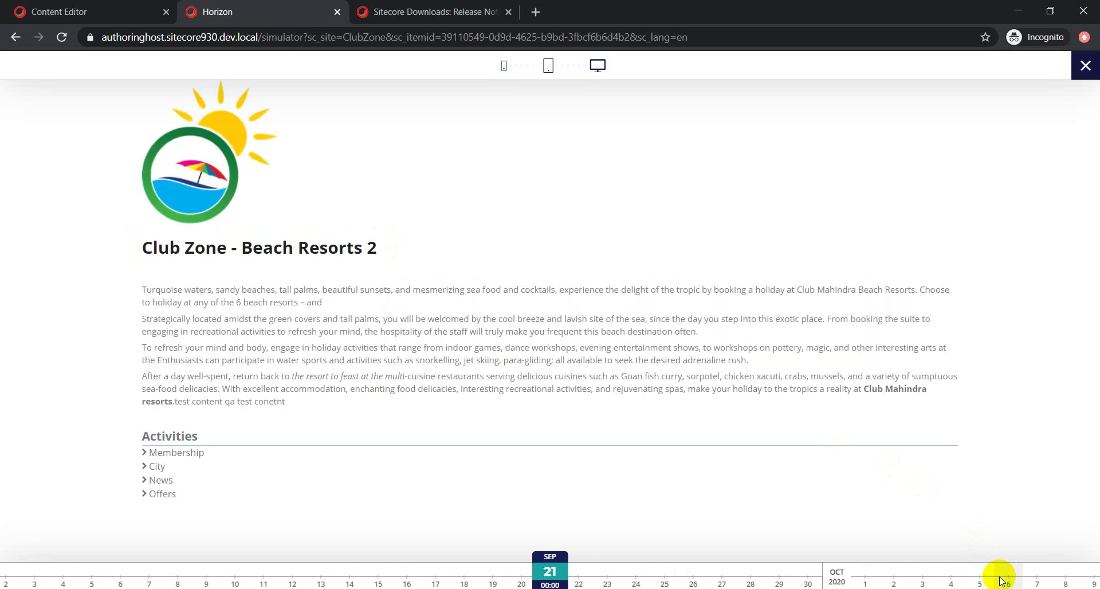
left_click(998, 579)
left_click(977, 579)
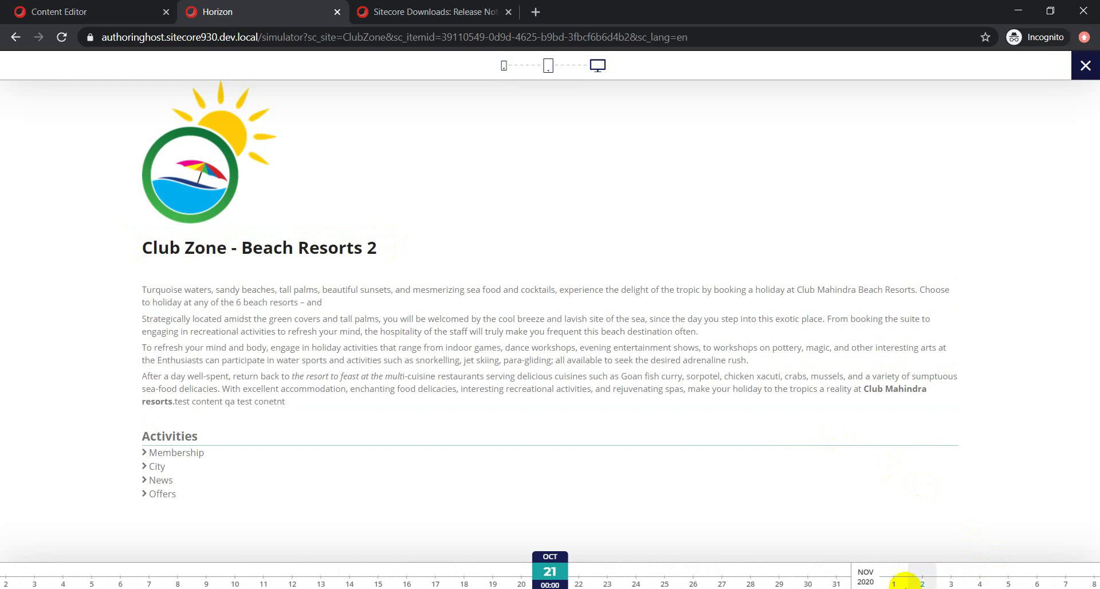
left_click(836, 580)
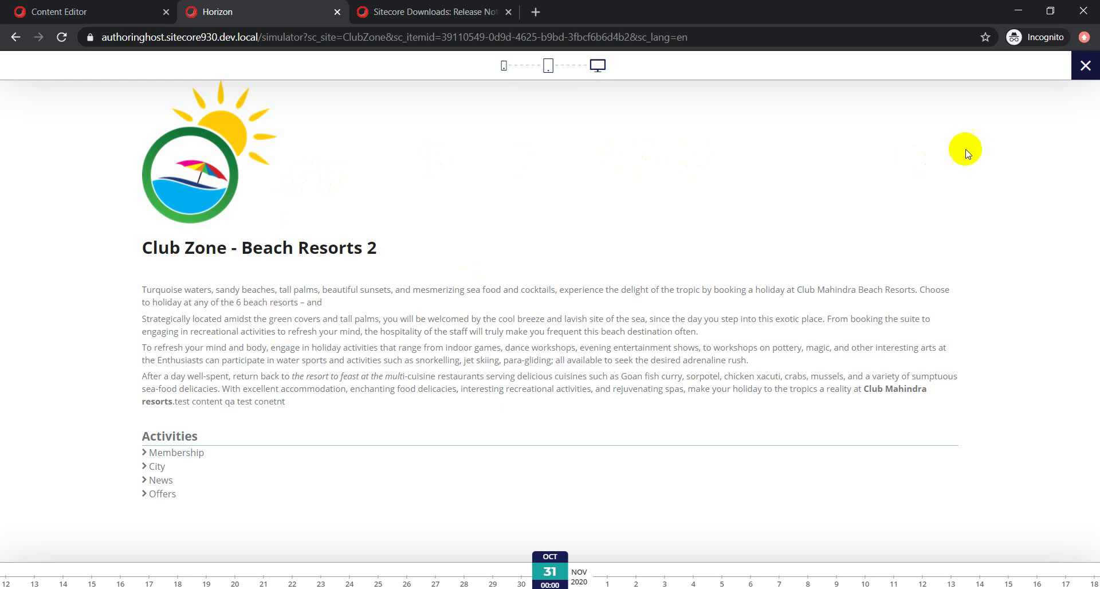
left_click(1086, 66)
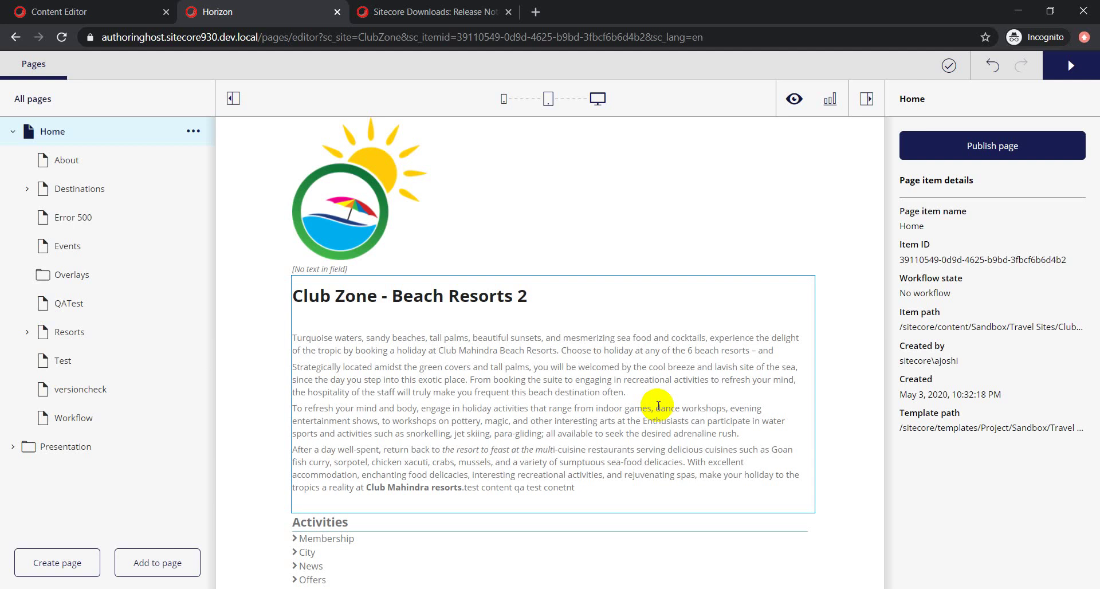
- Open the Test page, undo the last edit of its body text and check the wording at the end of the last paragraph
left_click(67, 361)
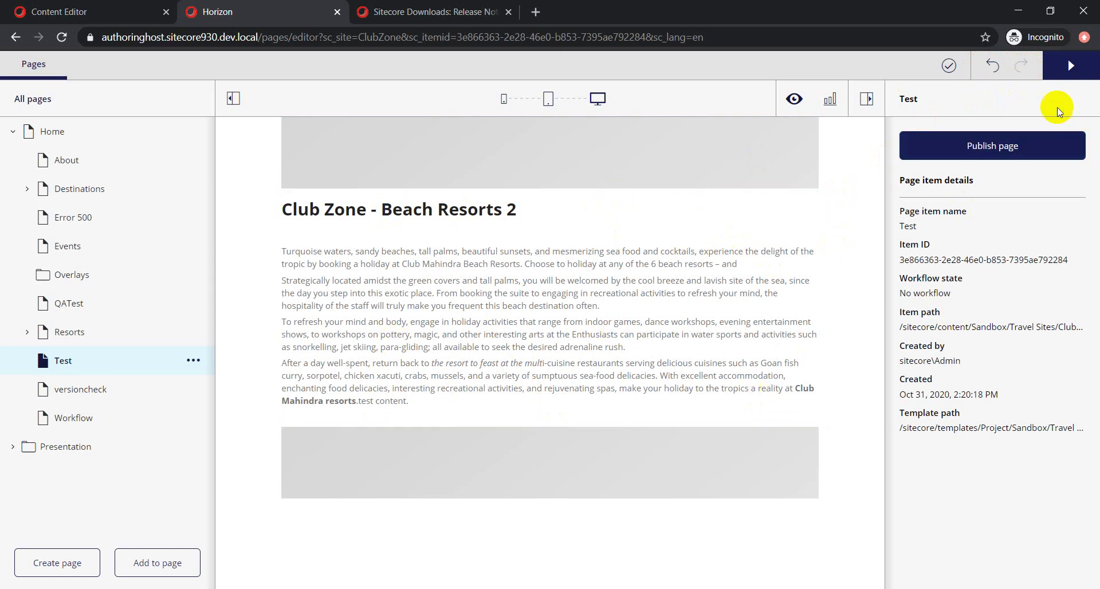
left_click(994, 67)
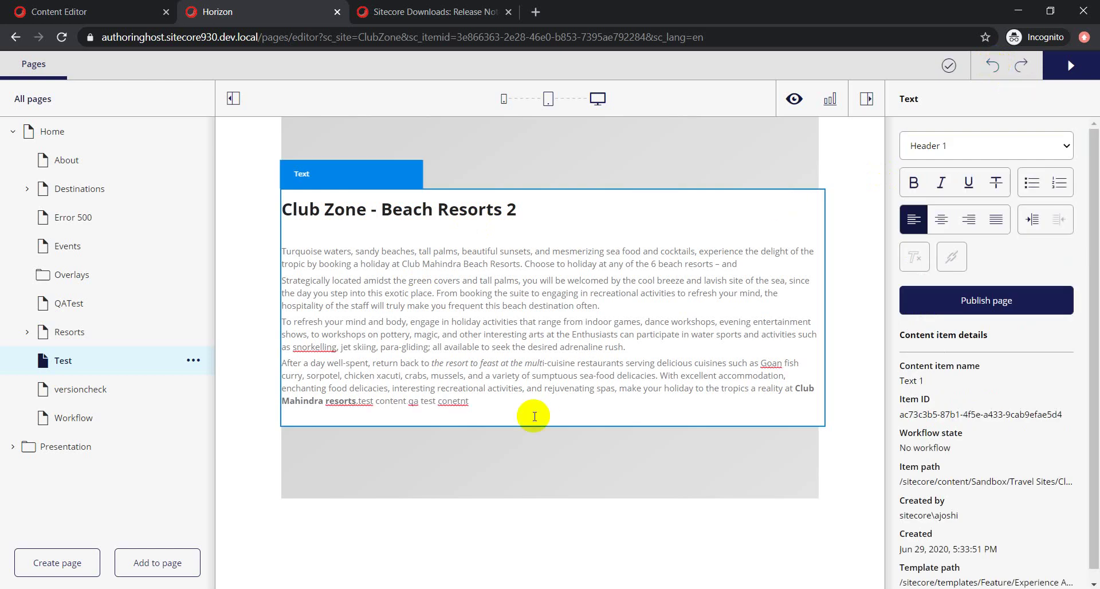
left_click_drag(409, 403, 473, 401)
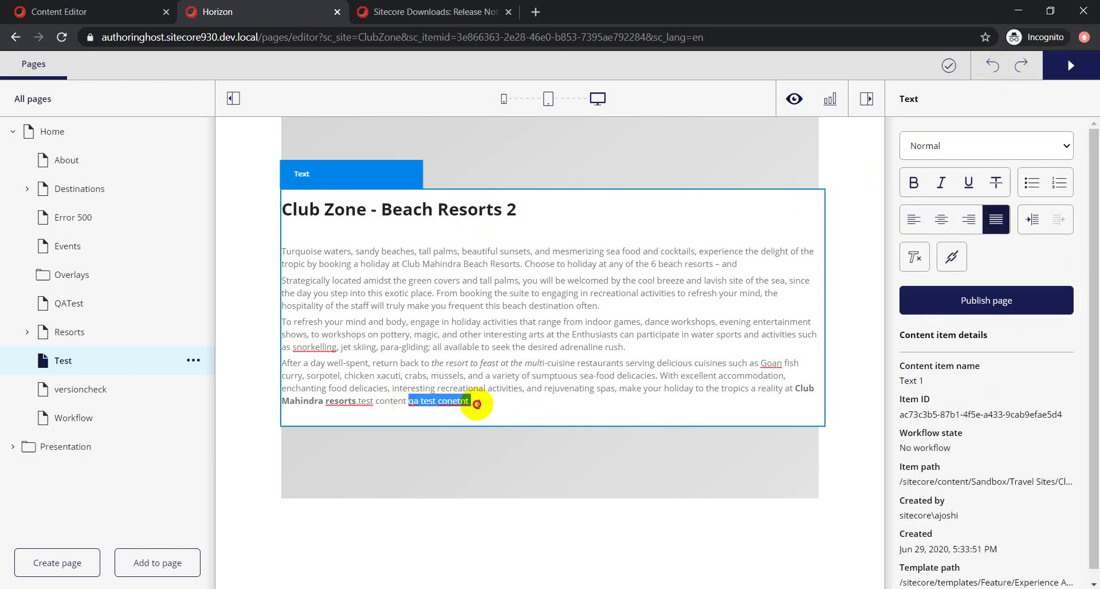
left_click(992, 67)
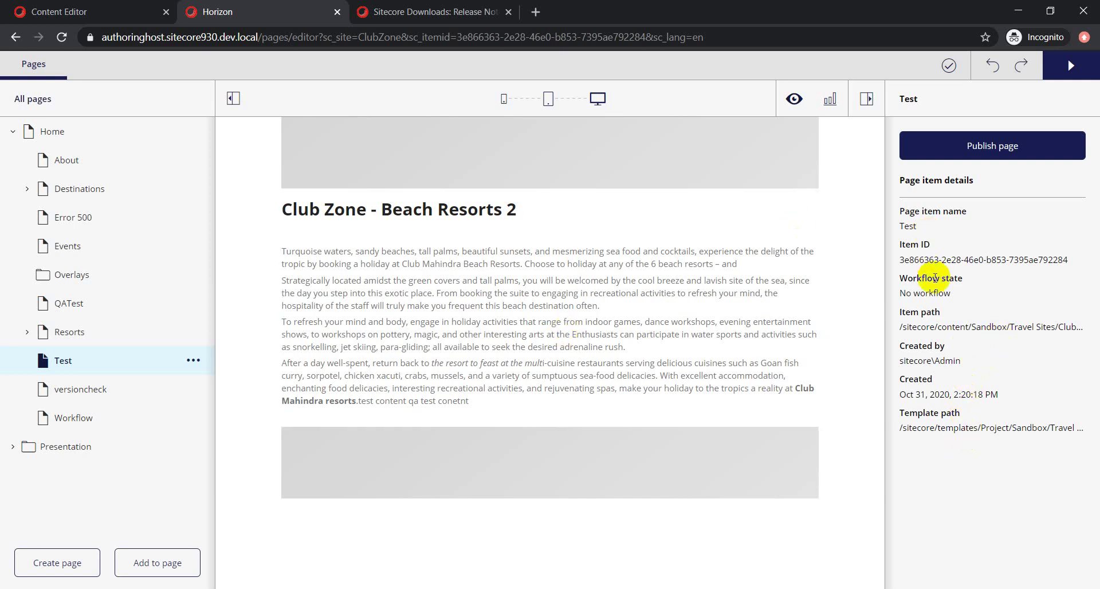
- Check the Test page's workflow state, switch to the Content Editor and expand the Templates branch of the content tree
left_click_drag(902, 279, 965, 293)
left_click(979, 279)
left_click(70, 6)
left_click(250, 25)
key("Return")
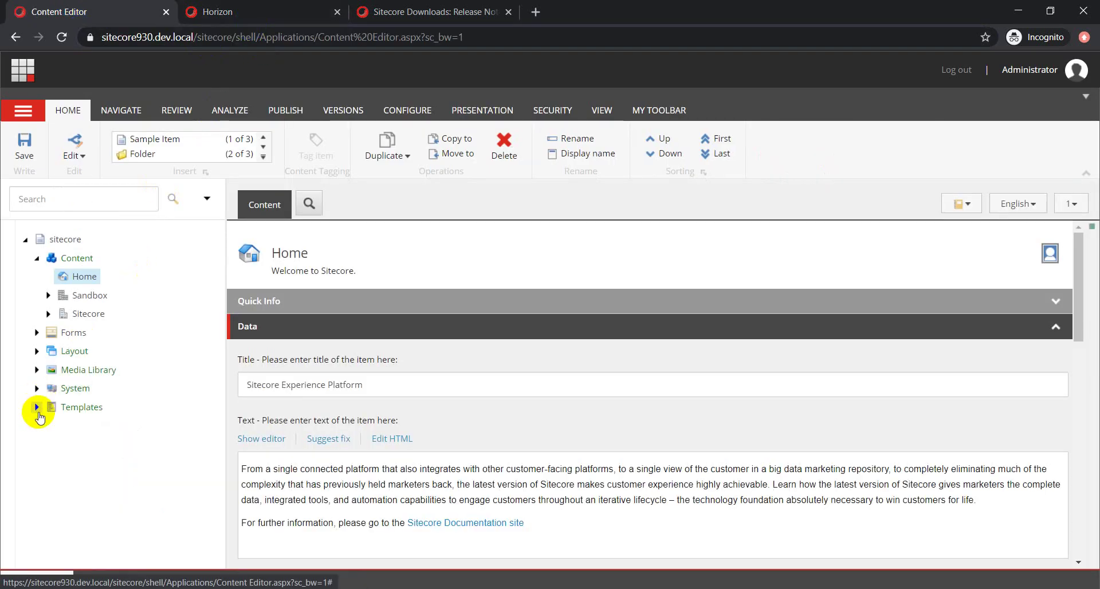
left_click(36, 408)
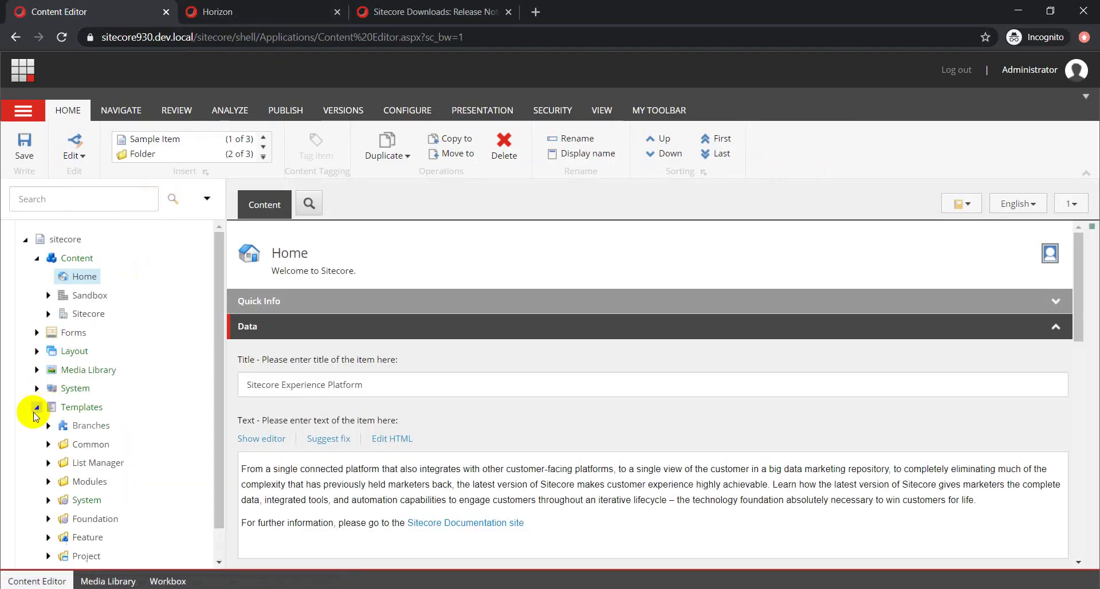
scroll(41, 444, "down", 1)
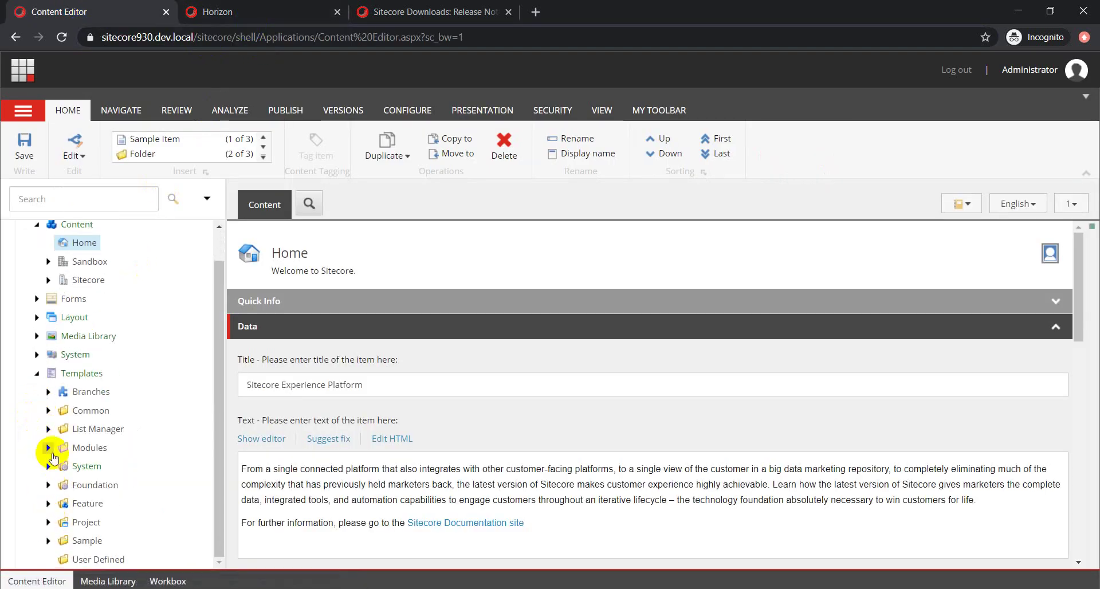
scroll(98, 319, "up", 1)
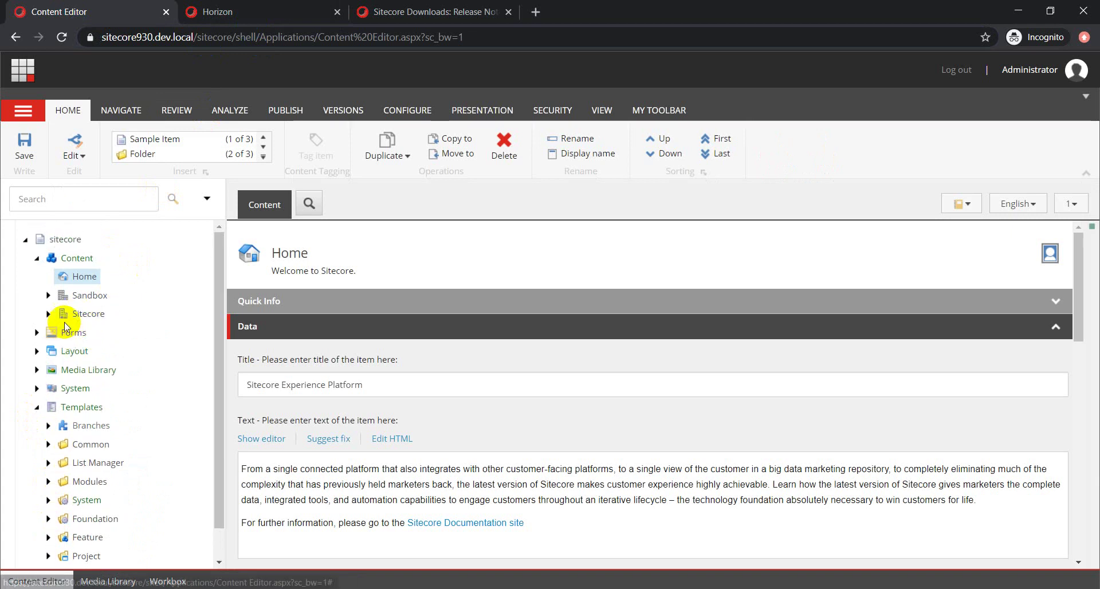
scroll(69, 422, "down", 1)
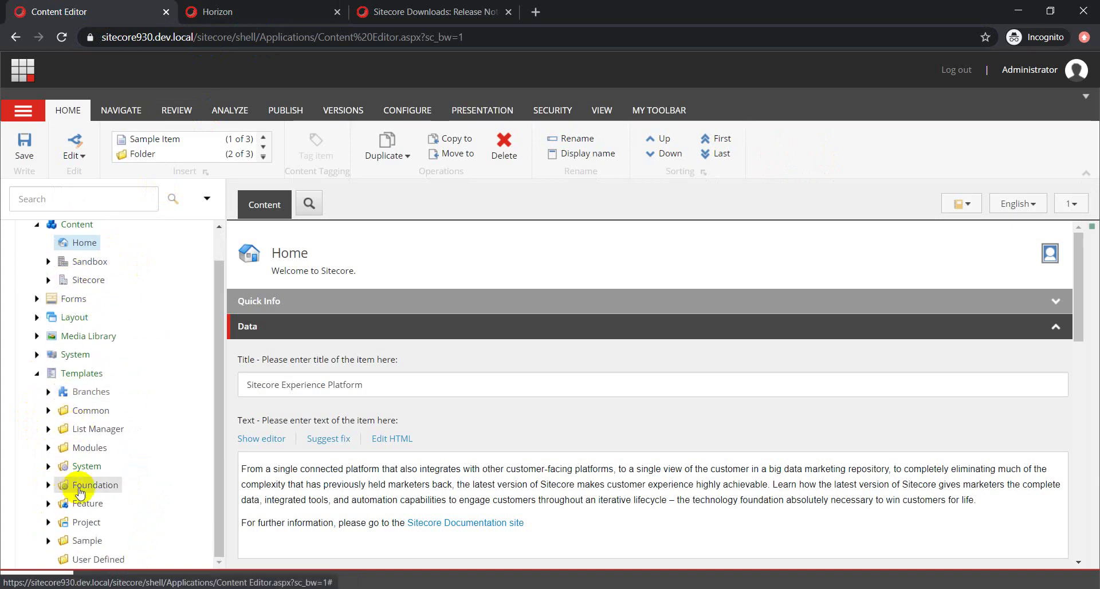
- Open the __Standard Values item of the Page template under Templates/Project/Sandbox/Travel Sites
left_click(48, 522)
scroll(64, 519, "down", 1)
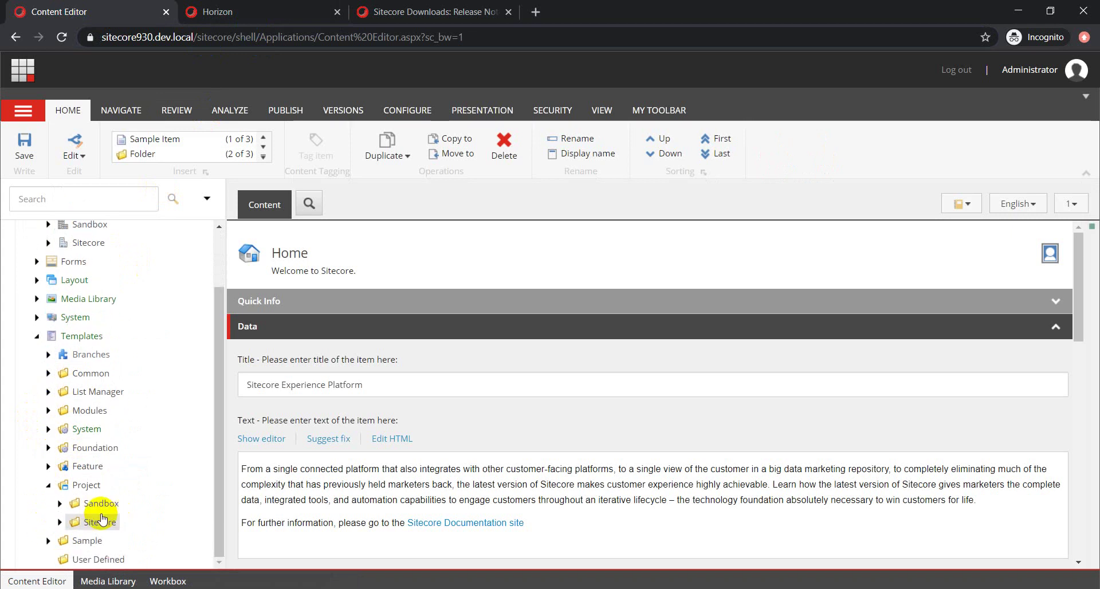
left_click(60, 505)
left_click(71, 504)
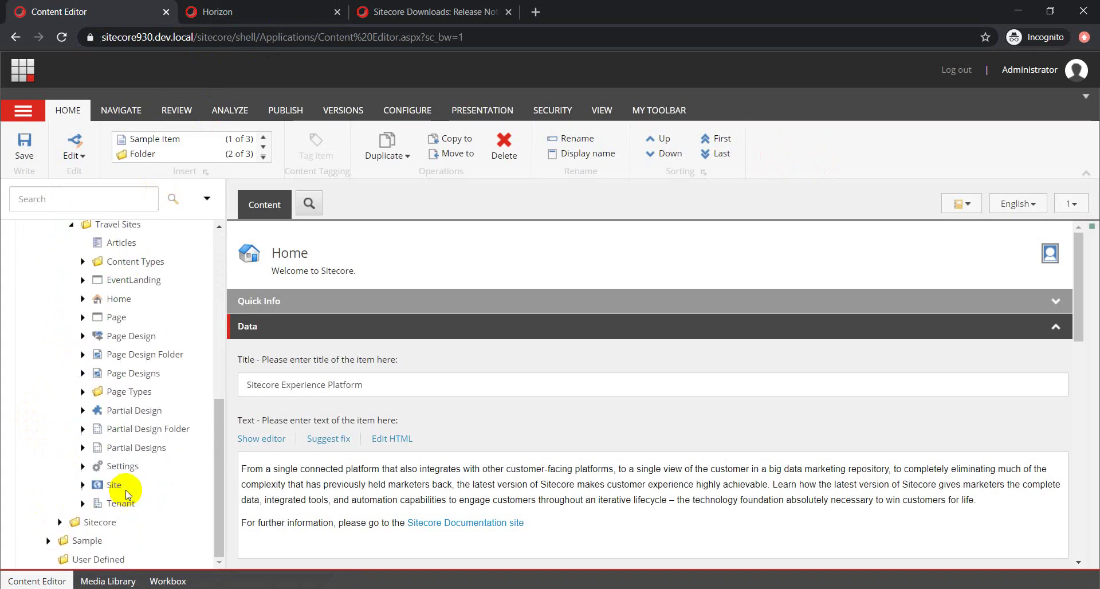
left_click(106, 317)
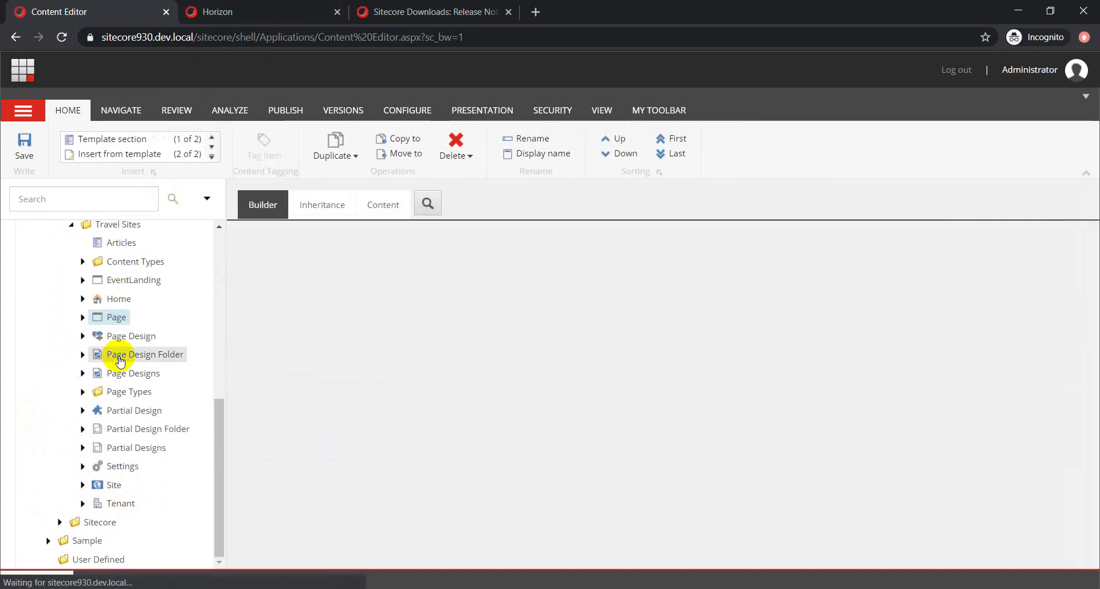
left_click(83, 317)
left_click(150, 354)
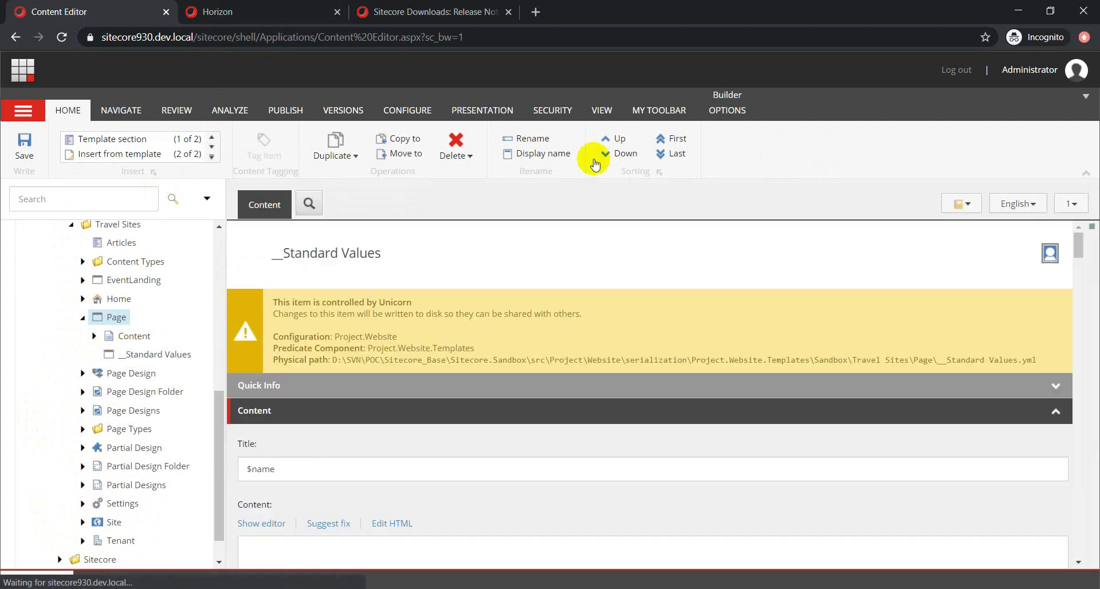
- Go to the Workflow section of the Page template's __Standard Values and set Workflow to Workflows/Sample Workflow
left_click(961, 204)
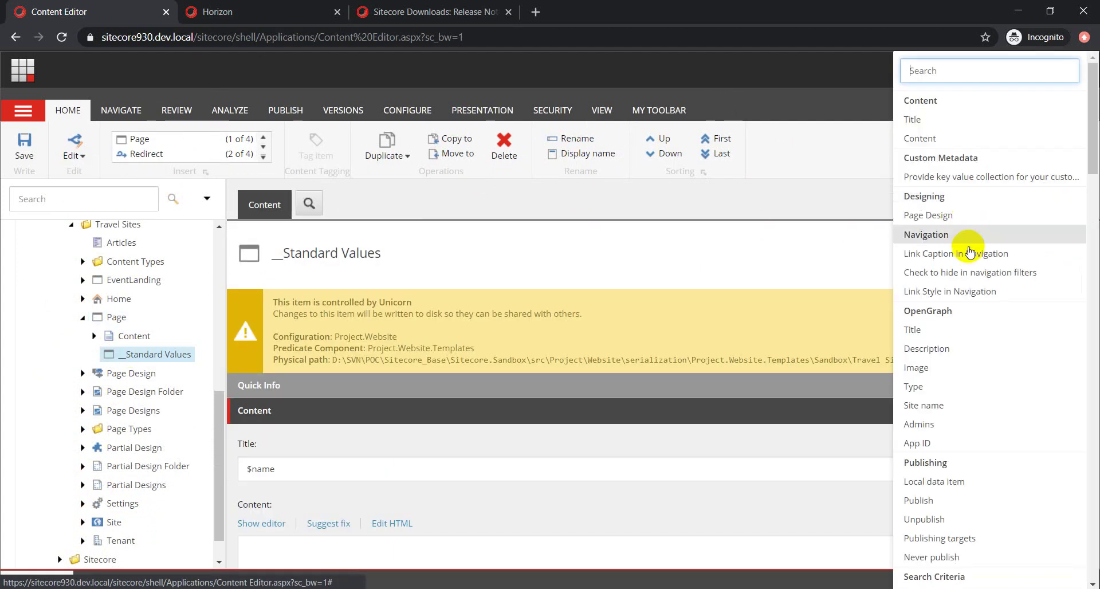
scroll(946, 338, "down", 5)
scroll(947, 342, "down", 15)
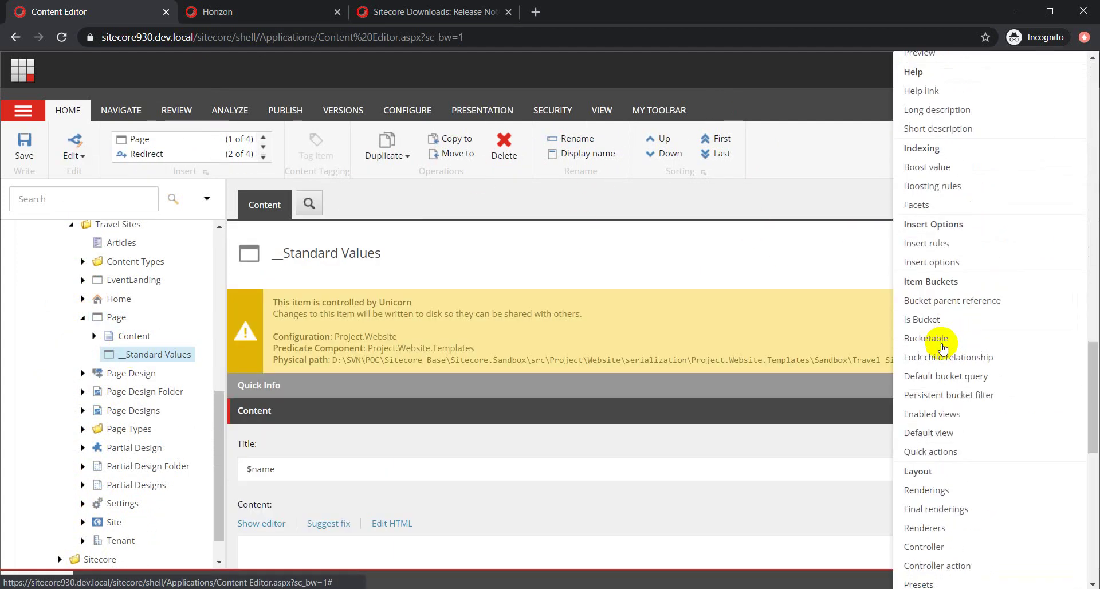
scroll(940, 352, "down", 8)
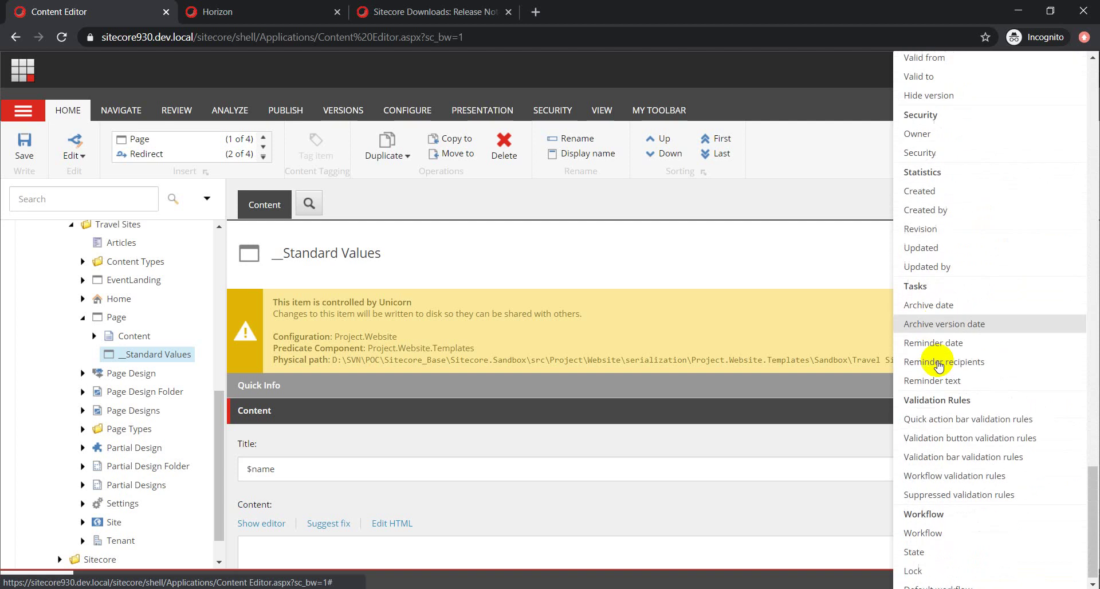
left_click(930, 507)
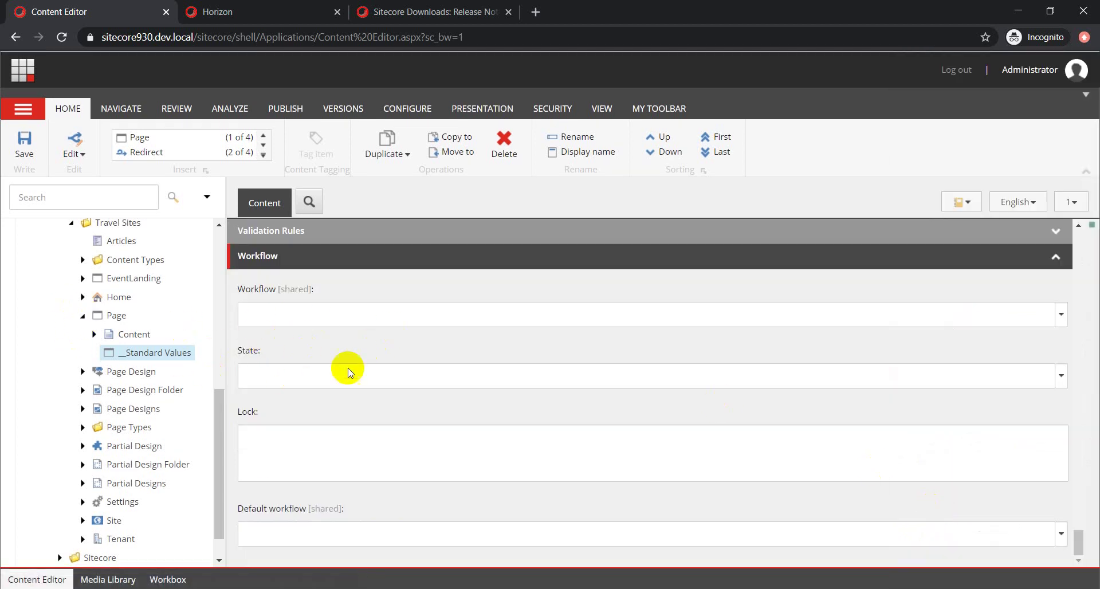
left_click(306, 309)
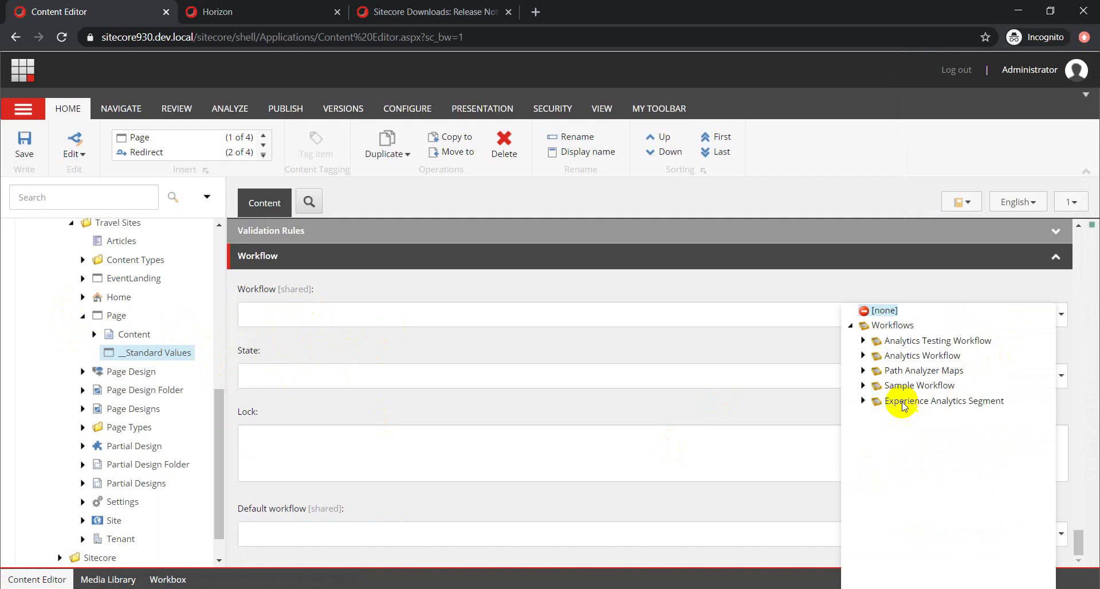
left_click(905, 383)
- Set State to Workflows/Sample Workflow/Draft and Default workflow to Workflows/Sample Workflow, and save the __Standard Values item
left_click(352, 375)
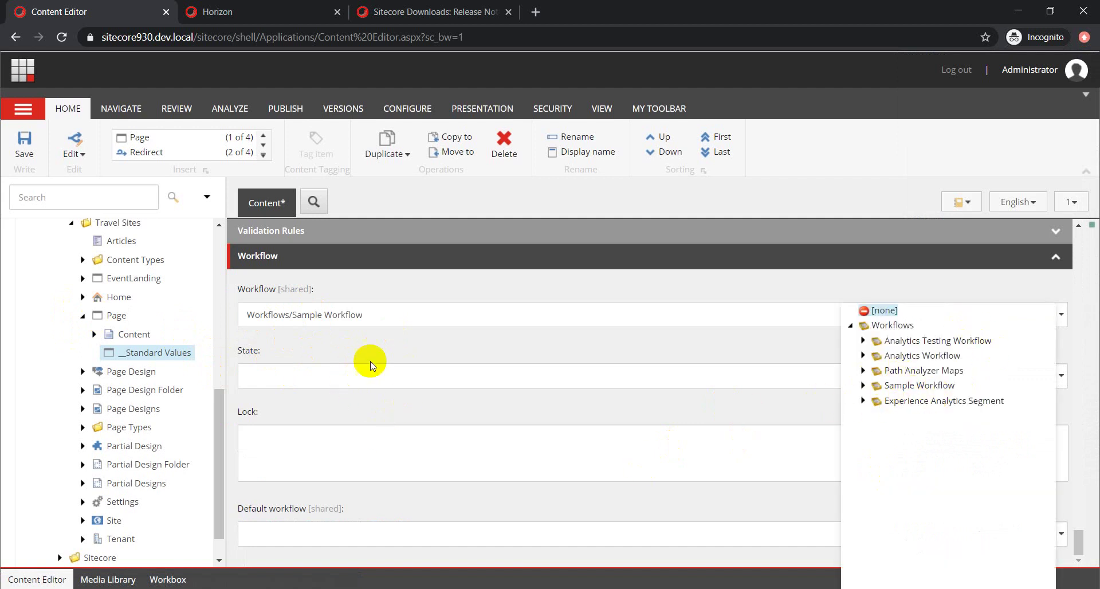
left_click(863, 385)
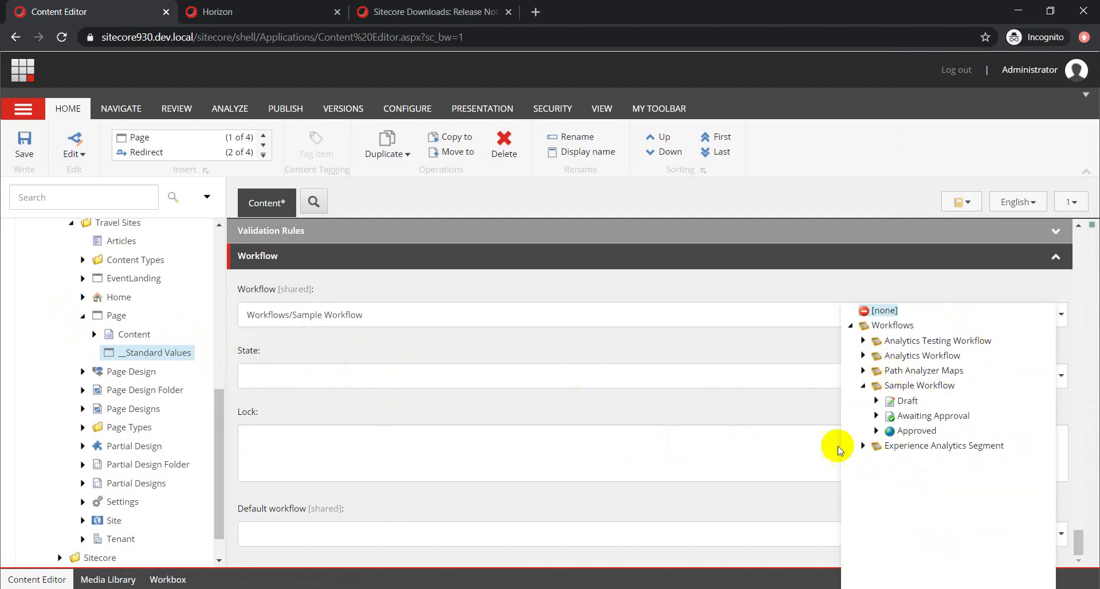
left_click(910, 401)
left_click(332, 537)
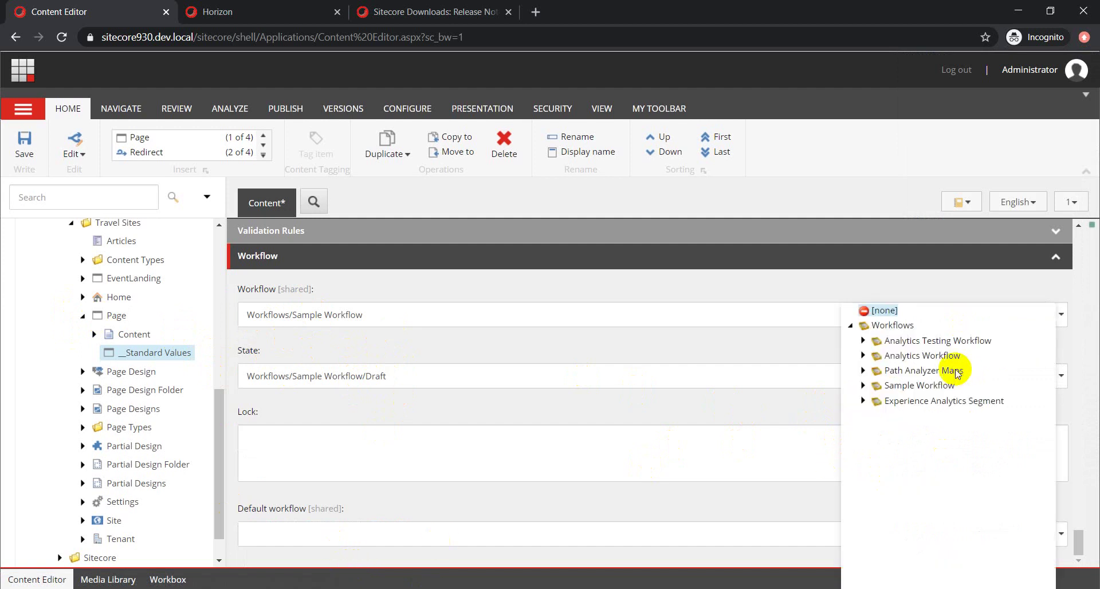
left_click(936, 388)
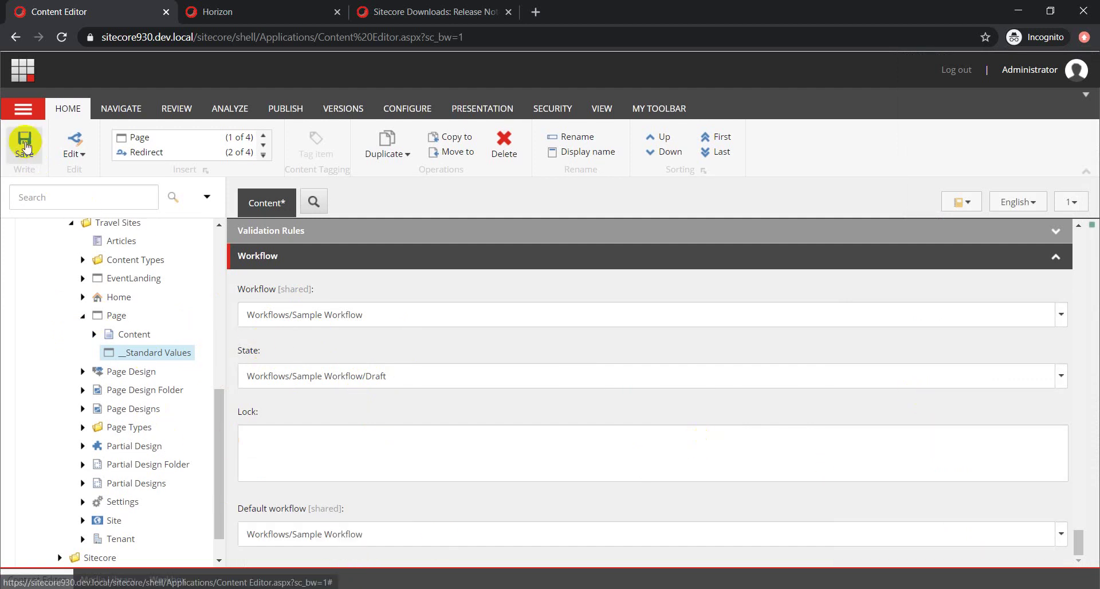
key("ctrl+s")
- Switch back to Horizon and create a new page named Test1 under Home
left_click_drag(216, 409, 216, 253)
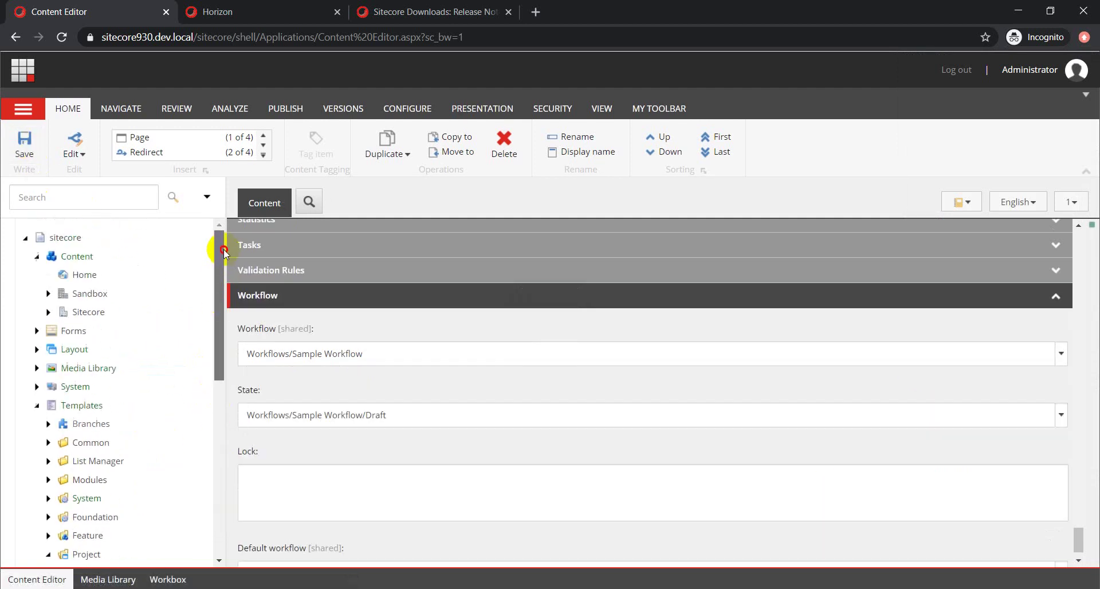
left_click(277, 16)
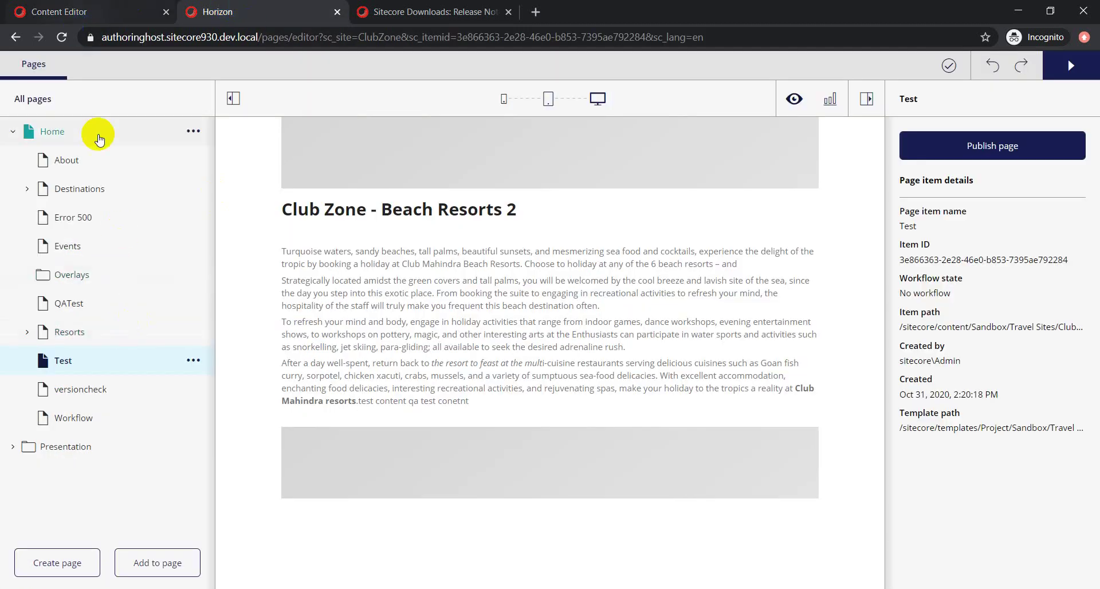
left_click(194, 132)
left_click(271, 165)
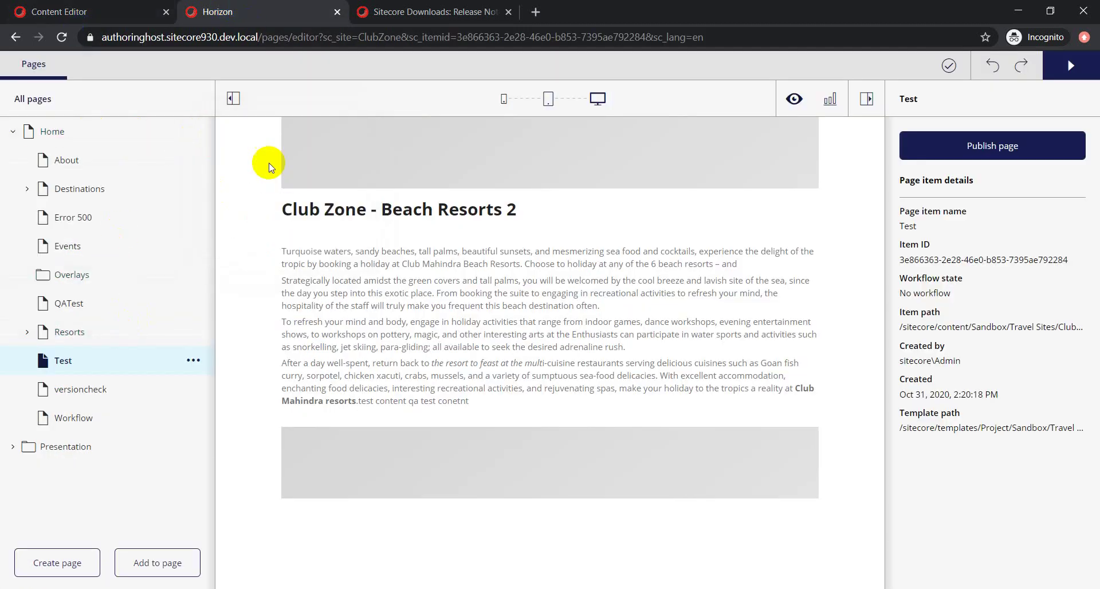
left_click(49, 147)
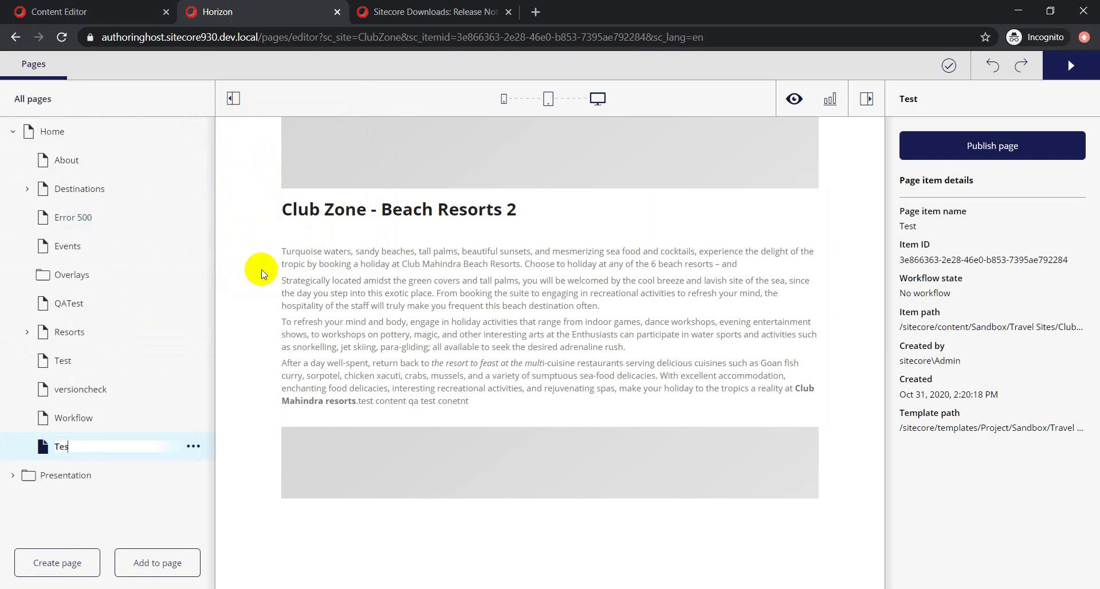
key("Return")
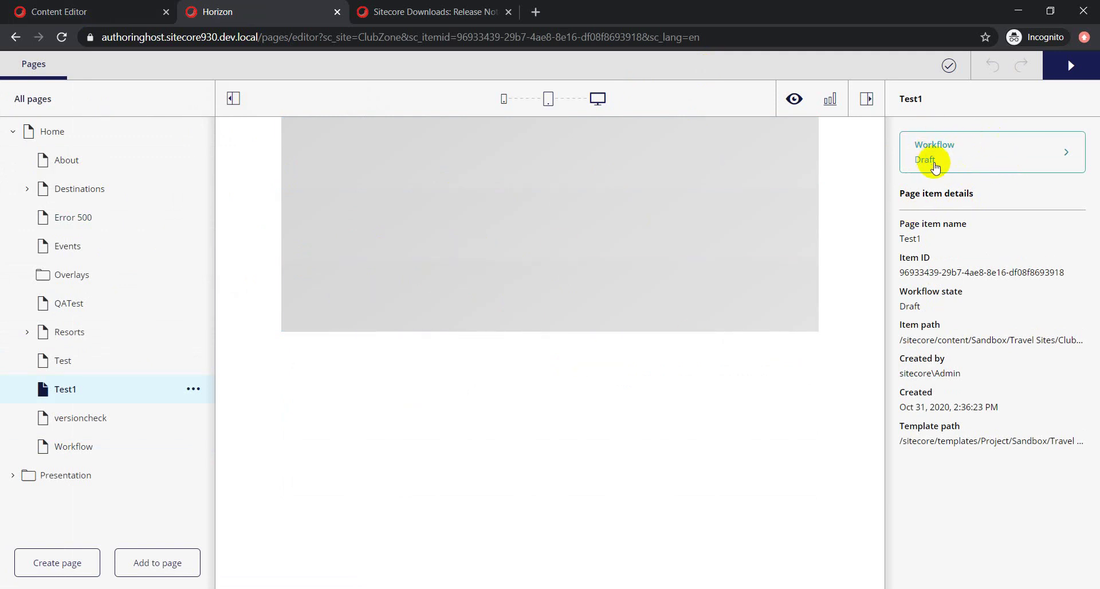
- Open the workflow settings of the Test1 page and submit the draft for approval without a comment
left_click(972, 156)
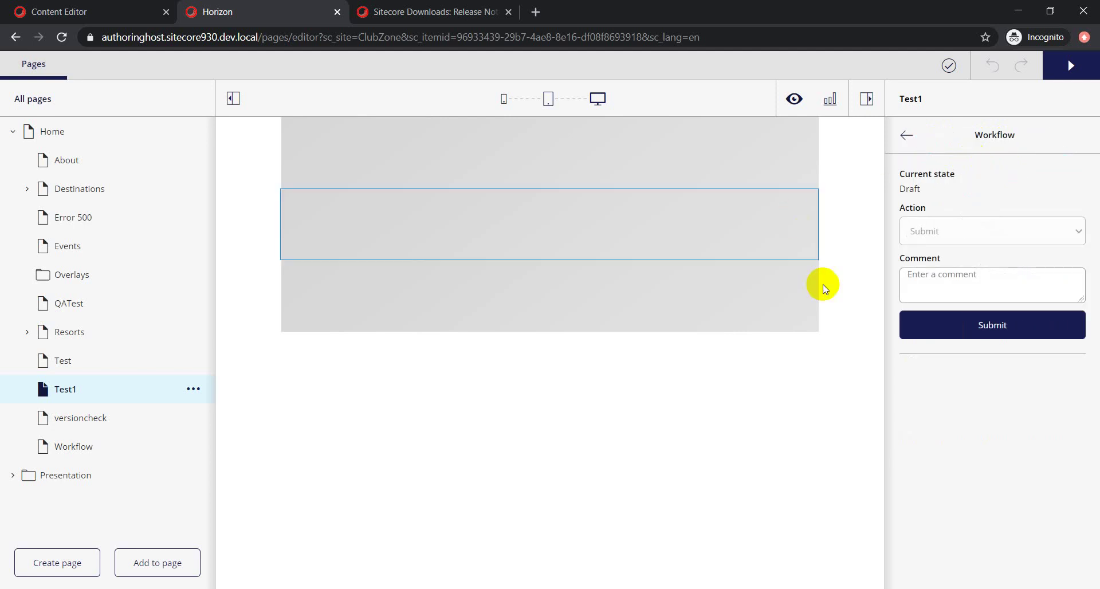
left_click(985, 337)
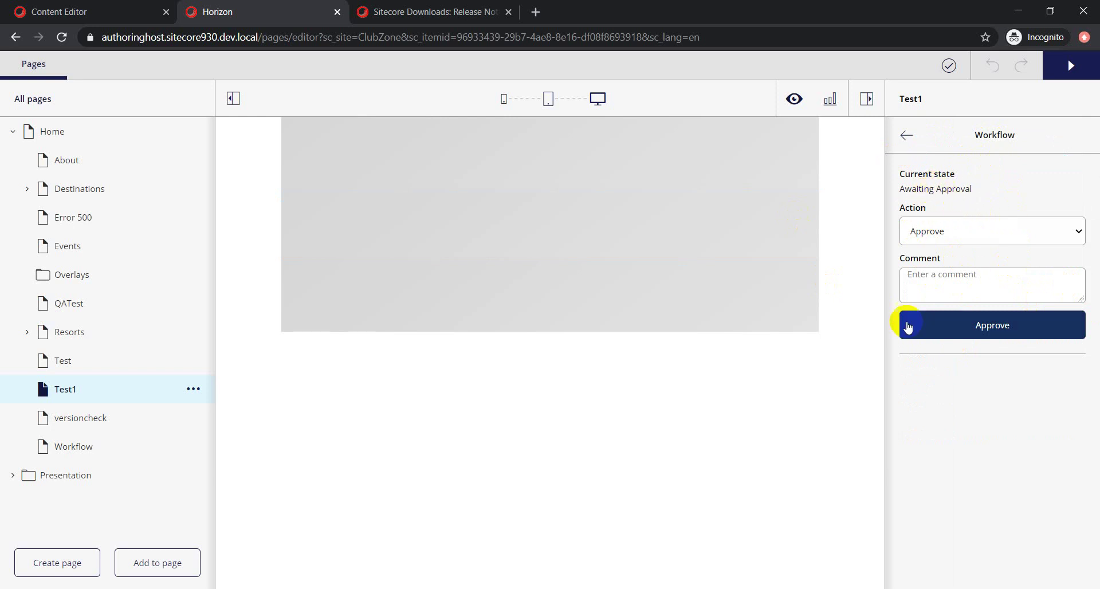
- Approve the Test1 page without a comment, publish it, and return to its page item details
left_click(983, 332)
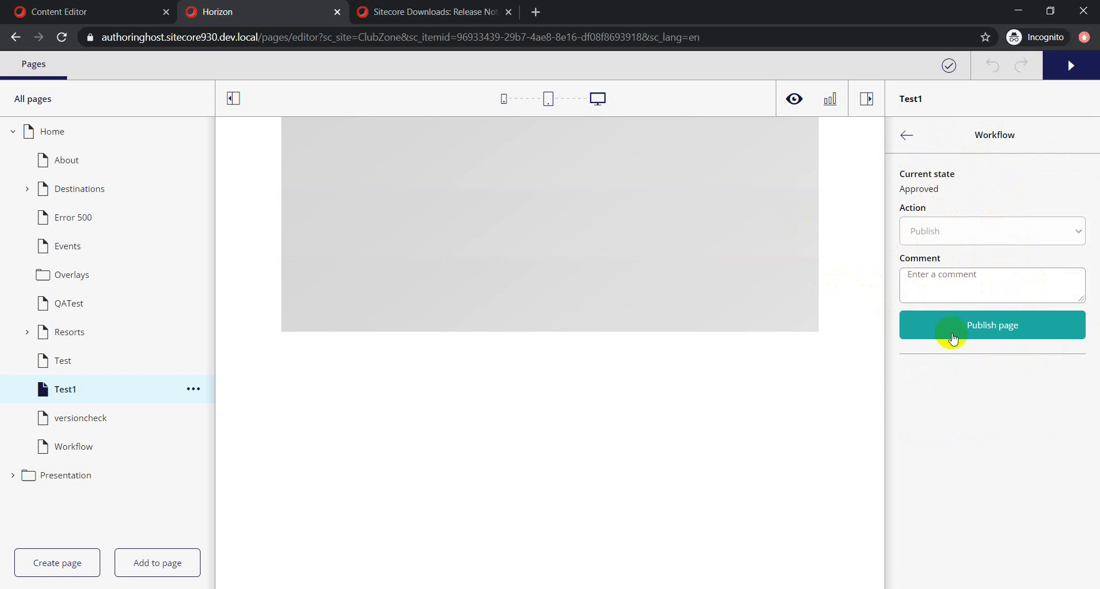
left_click(982, 334)
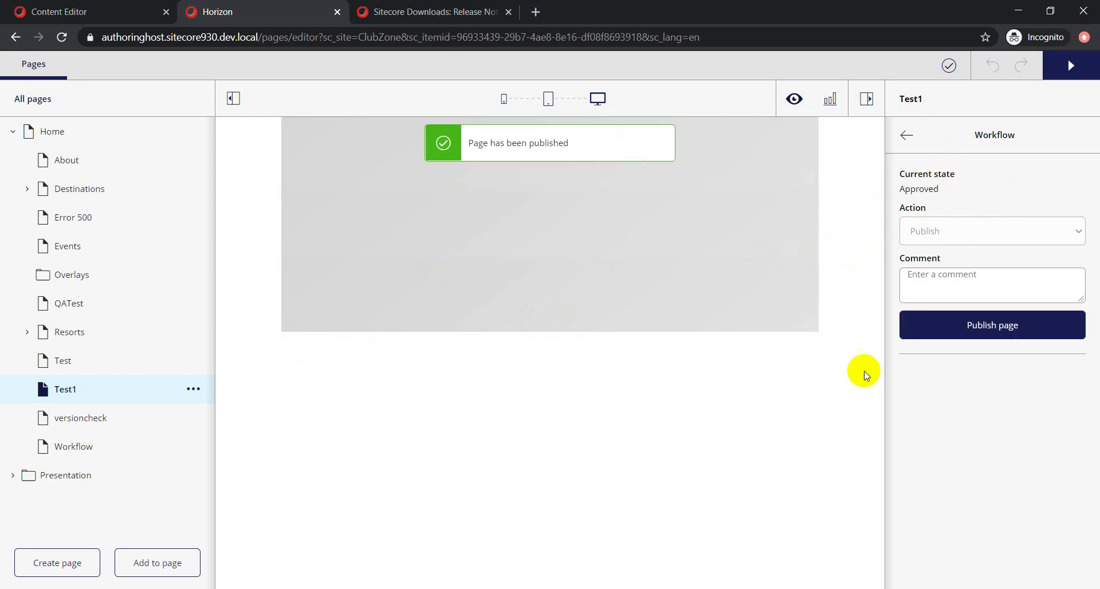
left_click(905, 136)
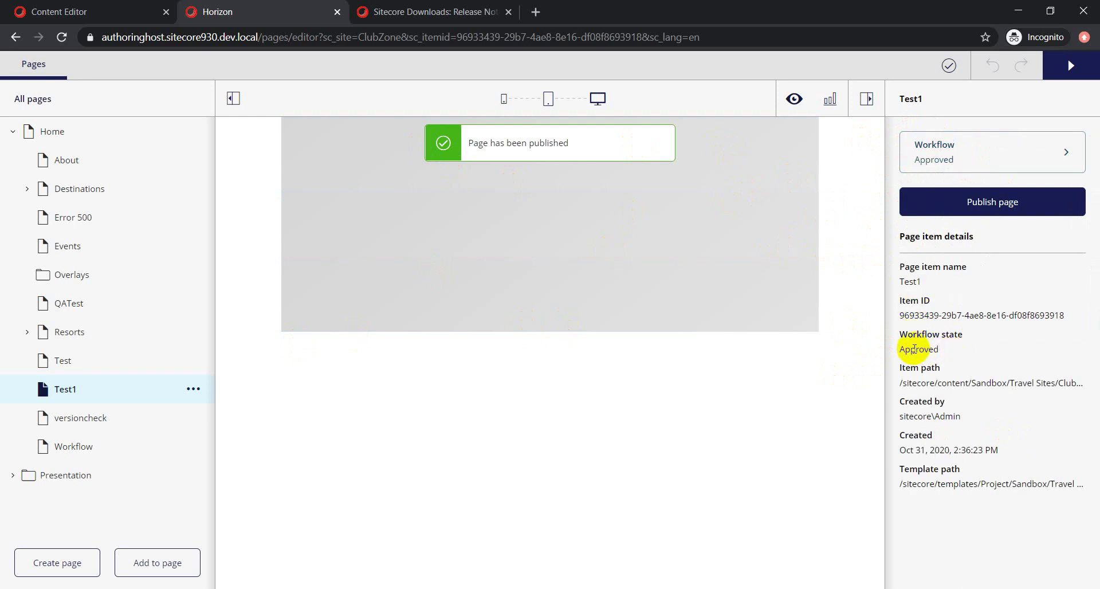
- Check the workflow state in the page item details of Test1 and of the Home page
left_click_drag(902, 335, 945, 351)
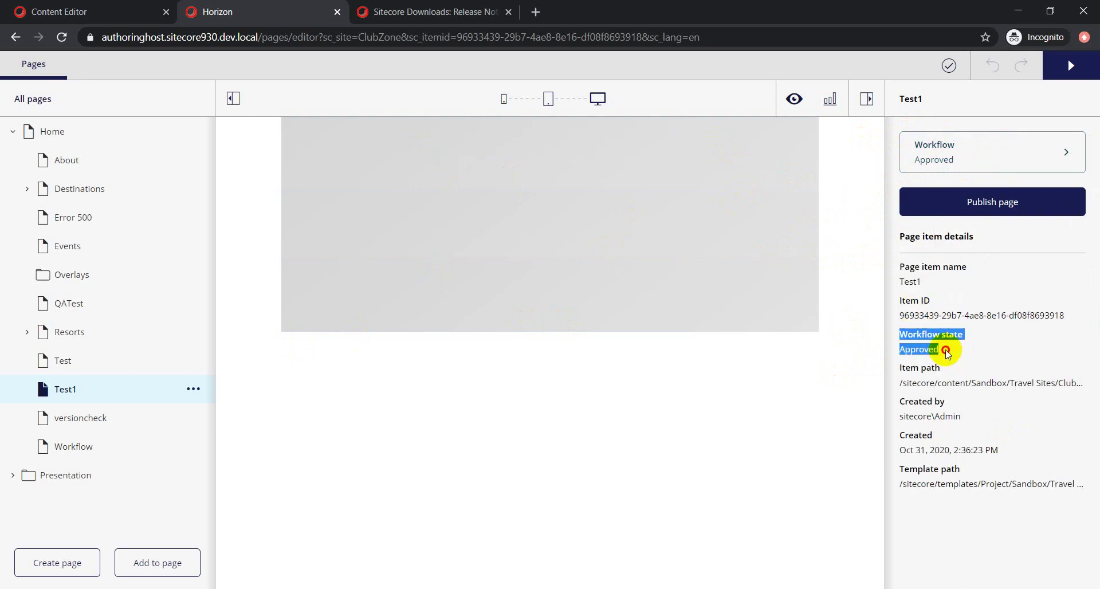
left_click(992, 348)
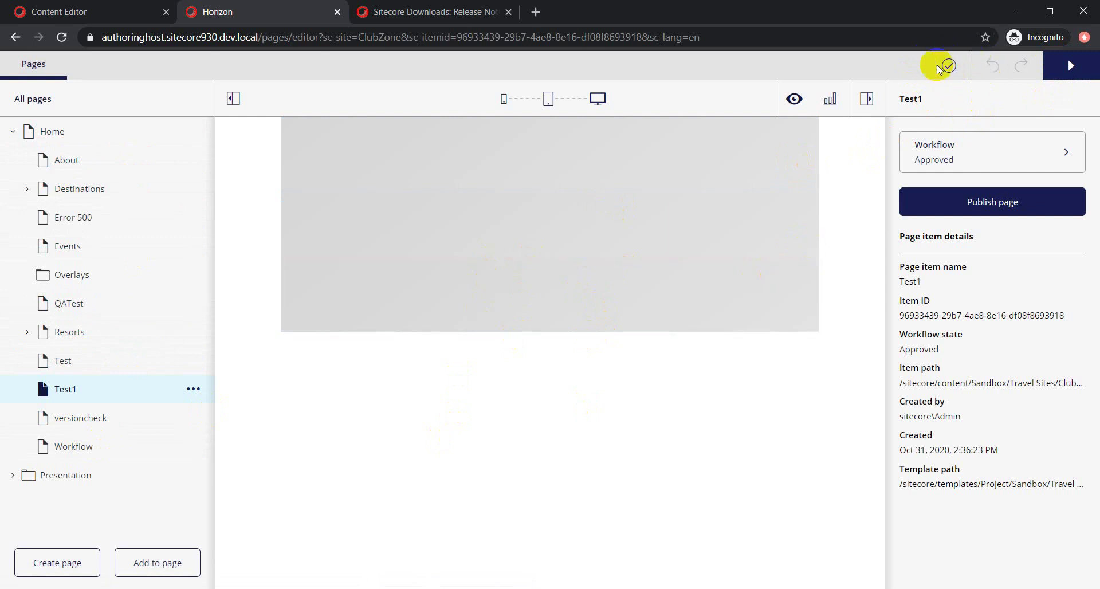
left_click(56, 134)
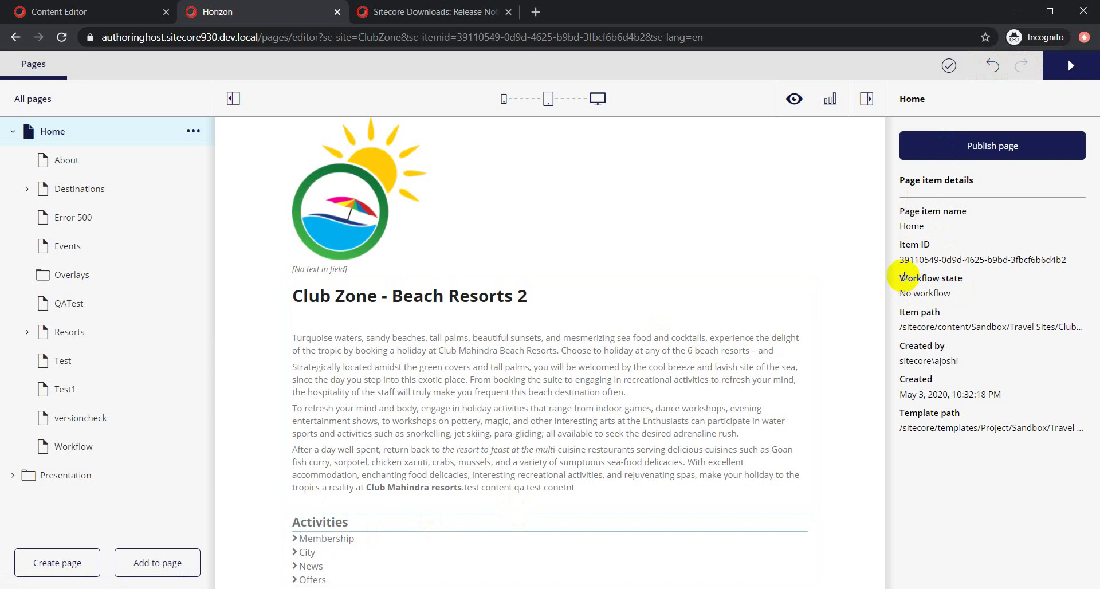
left_click_drag(904, 278, 965, 304)
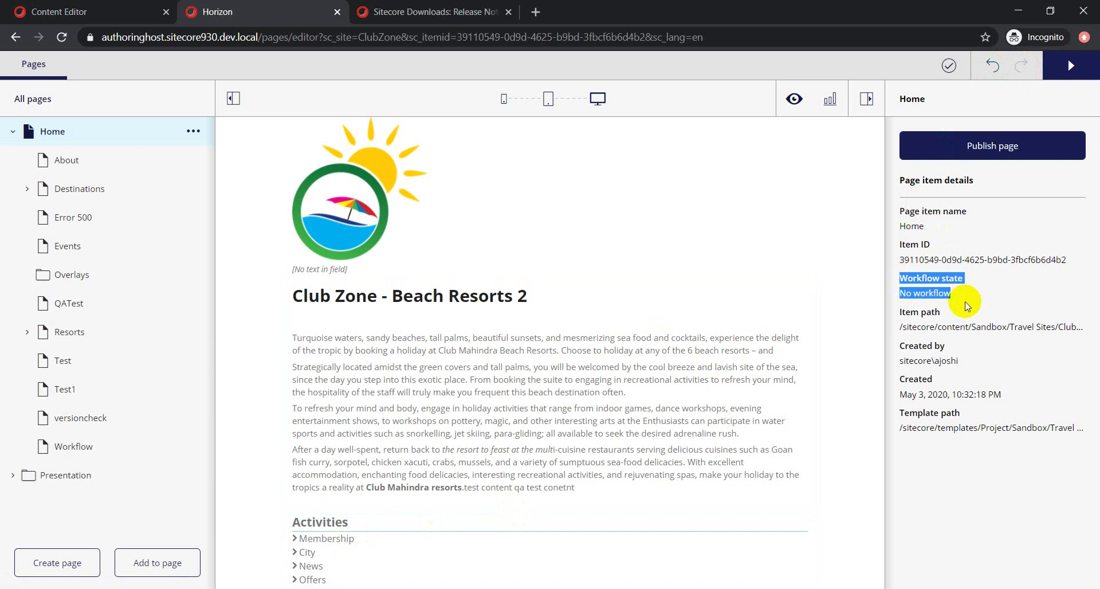
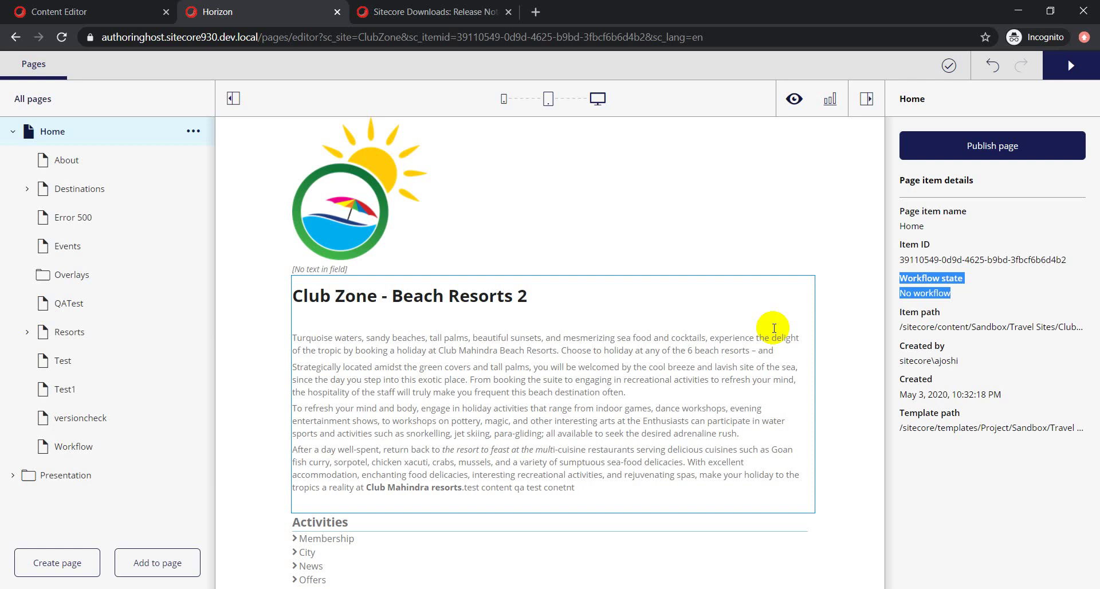
- Switch to the Sitecore Horizon 10.0.0 release notes, read the highlight on editing non-page content, and return to Horizon's page tree to compare
left_click(431, 11)
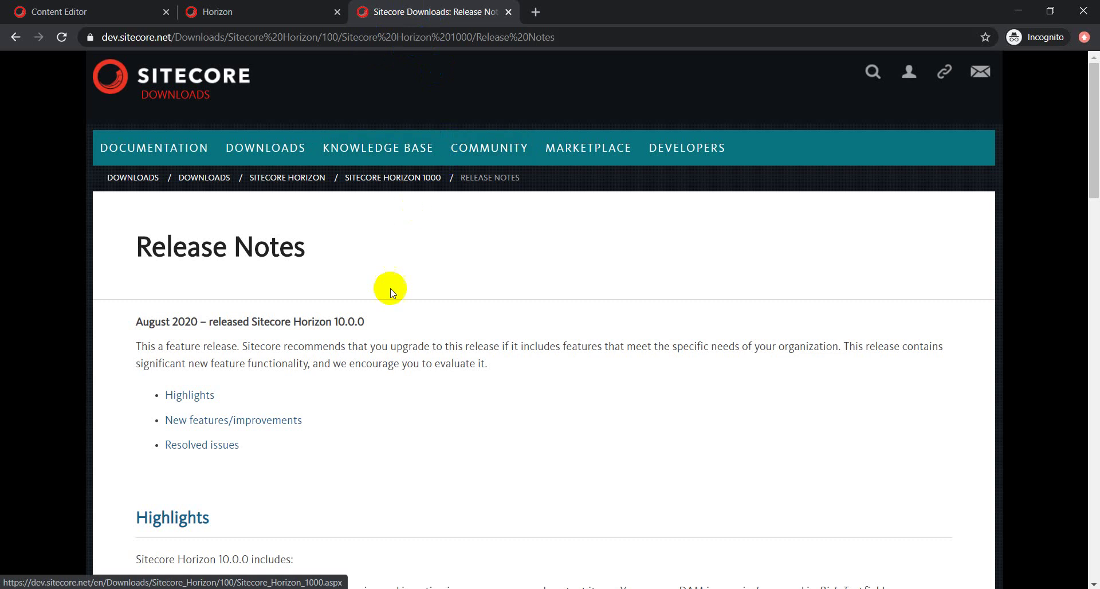
scroll(392, 365, "down", 4)
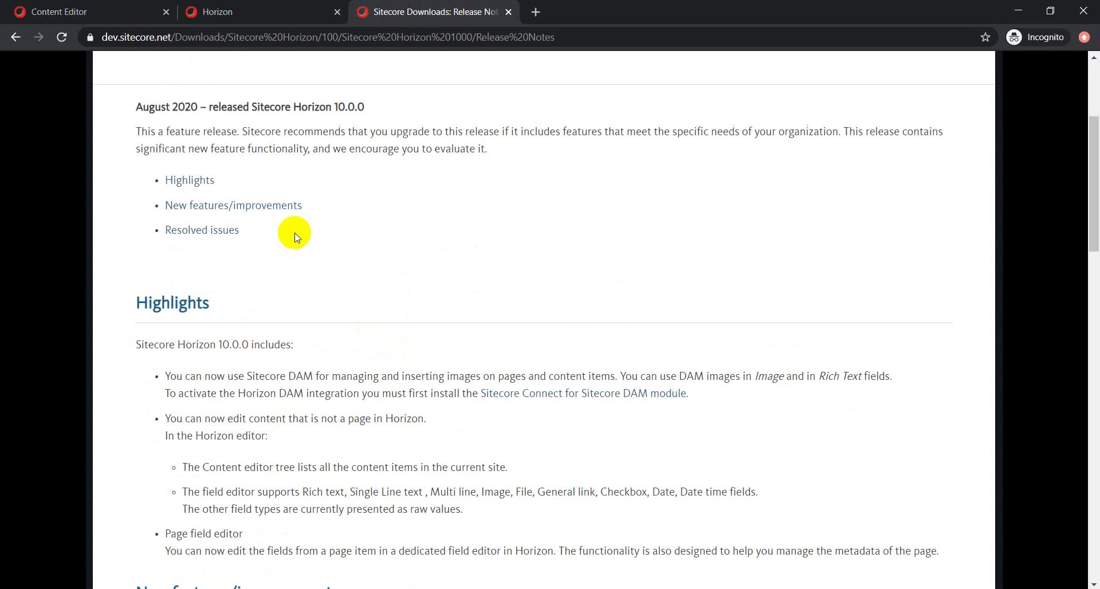
scroll(331, 452, "down", 1)
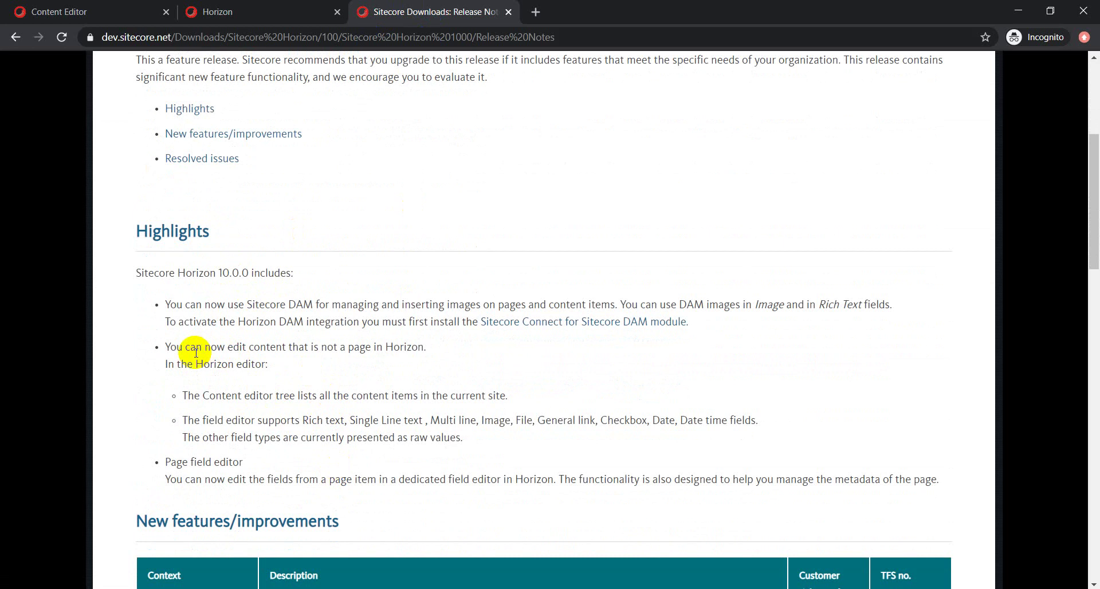
left_click_drag(233, 350, 383, 346)
left_click(210, 13)
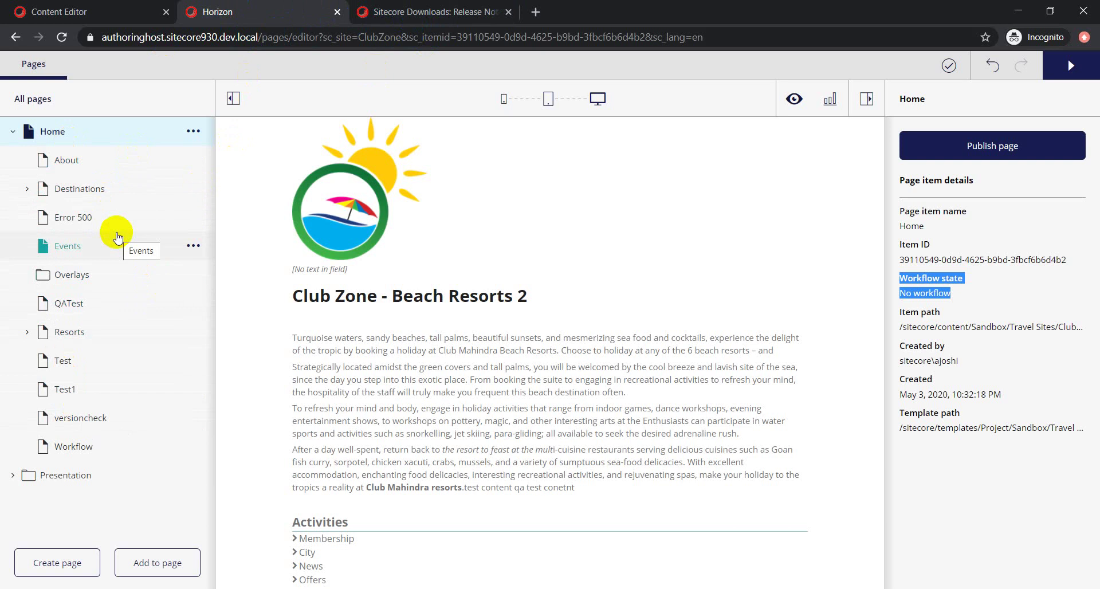
- Read the release notes' highlight on the Content editor tree and compare it with the Content Editor and Horizon
left_click(430, 11)
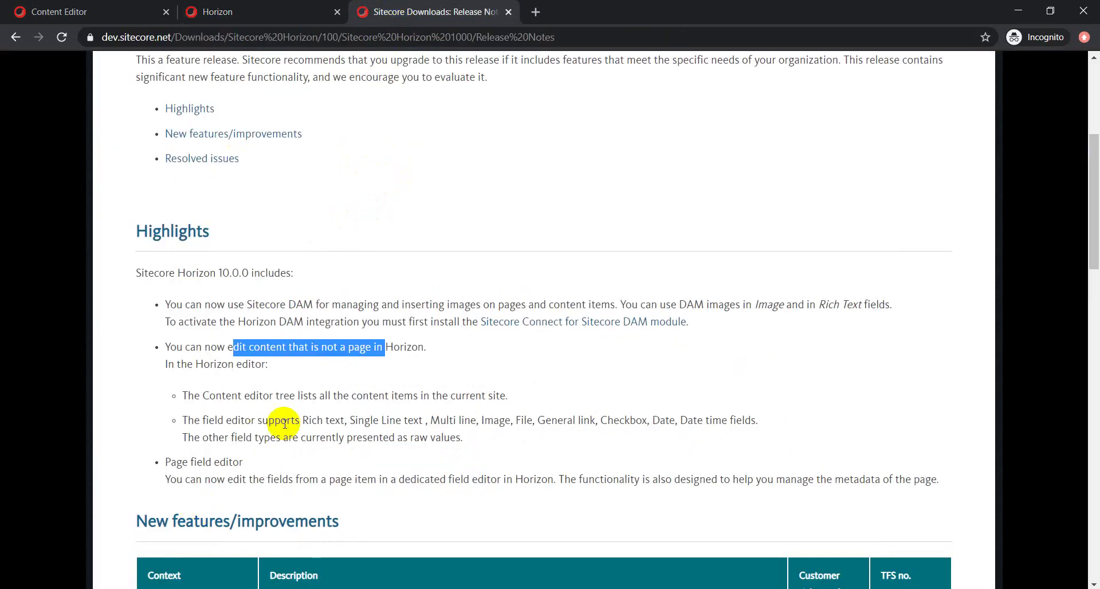
left_click_drag(194, 395, 494, 388)
left_click(521, 399)
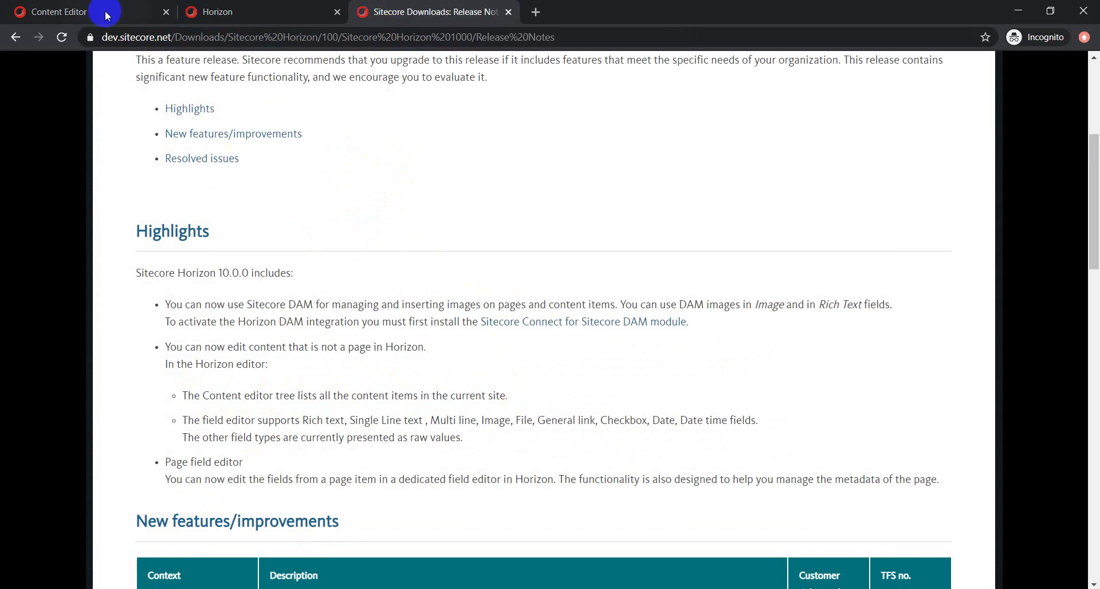
left_click(77, 10)
left_click(238, 10)
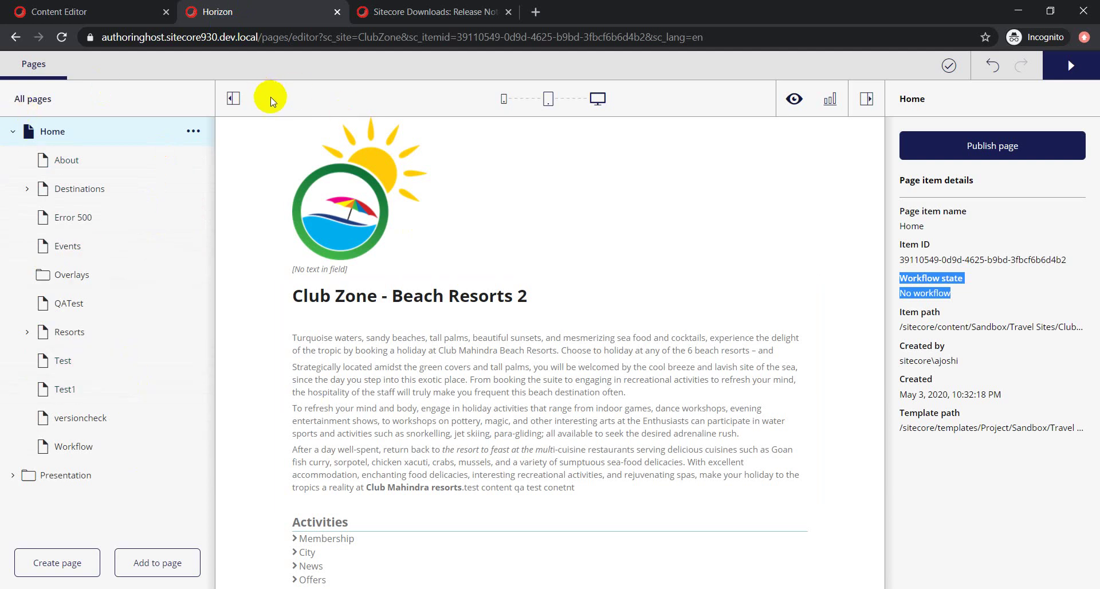
- Return to the release notes and read the highlights on the field editor's supported field types and the page field editor
left_click(390, 12)
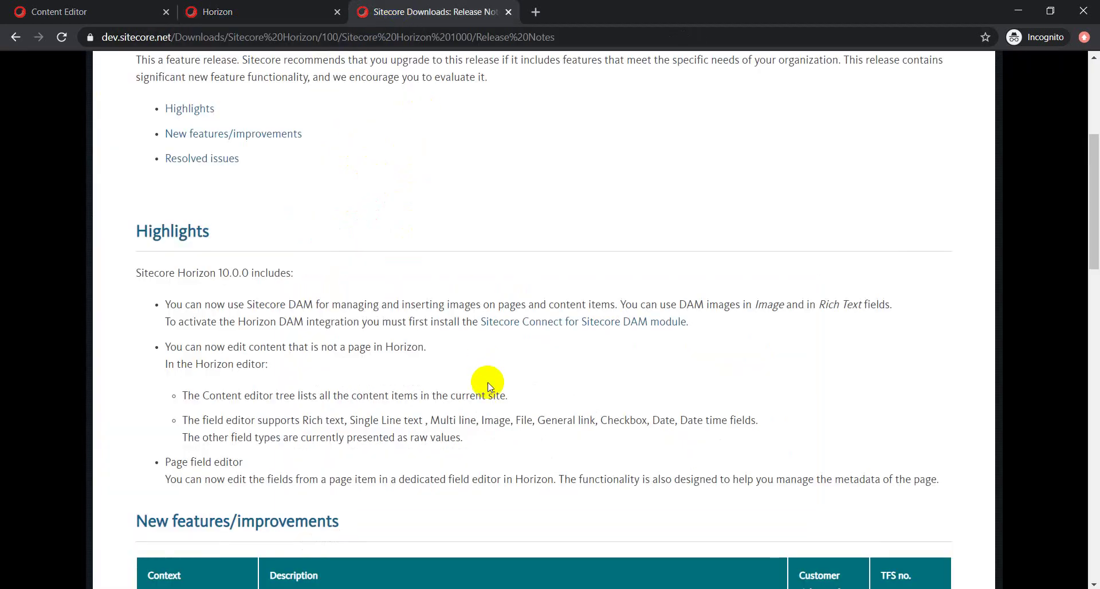
left_click_drag(195, 420, 564, 421)
left_click(688, 435)
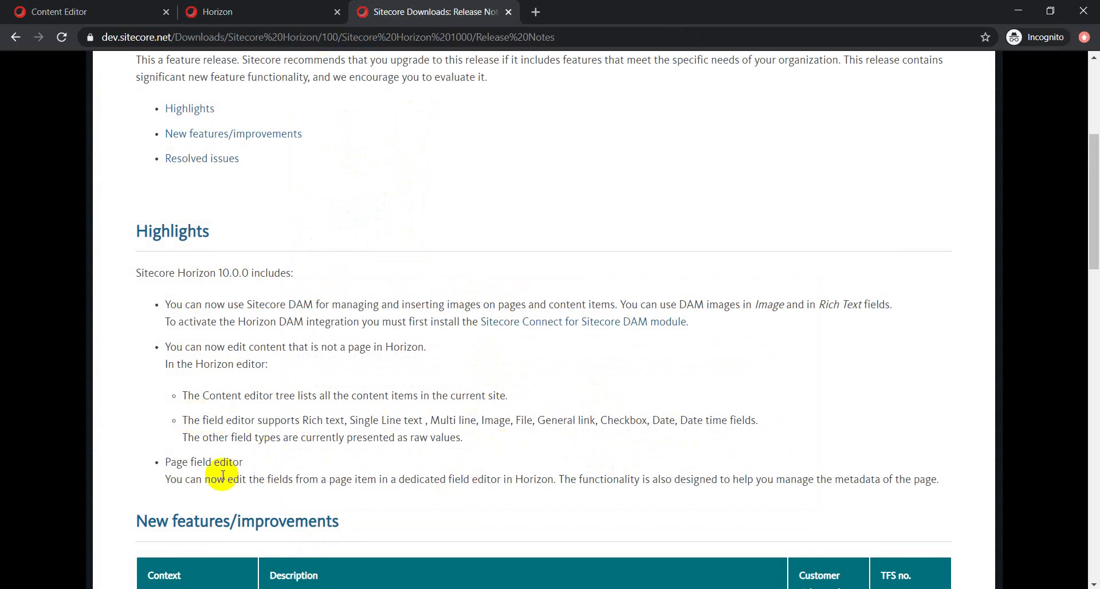
left_click_drag(182, 480, 416, 479)
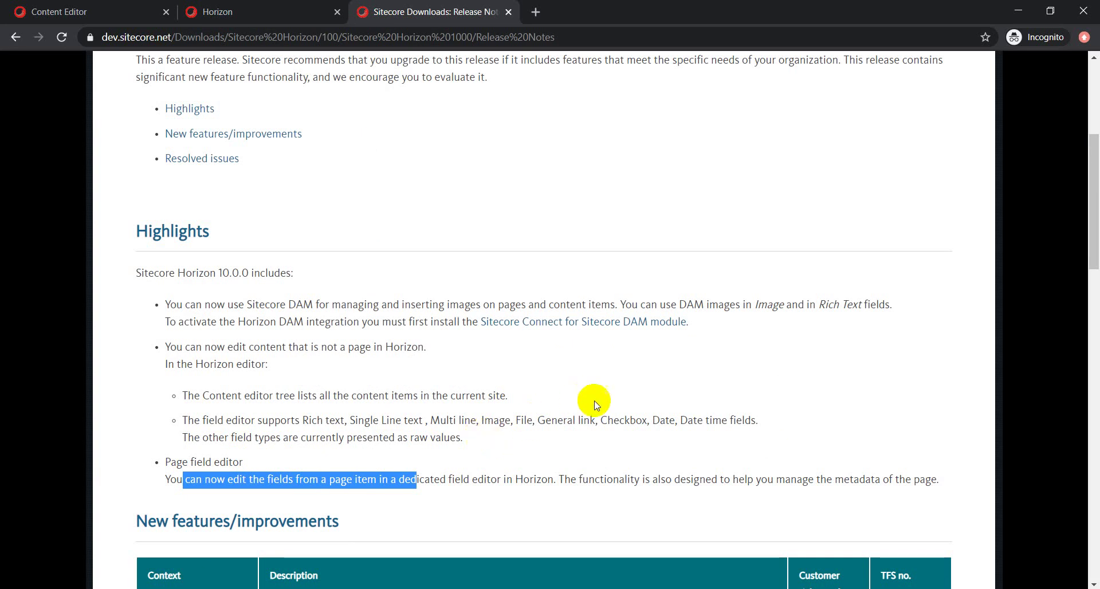
- Look through the release notes' New features/improvements table down to Resolved issues, return to the Highlights, and switch back to Horizon
scroll(622, 436, "down", 5)
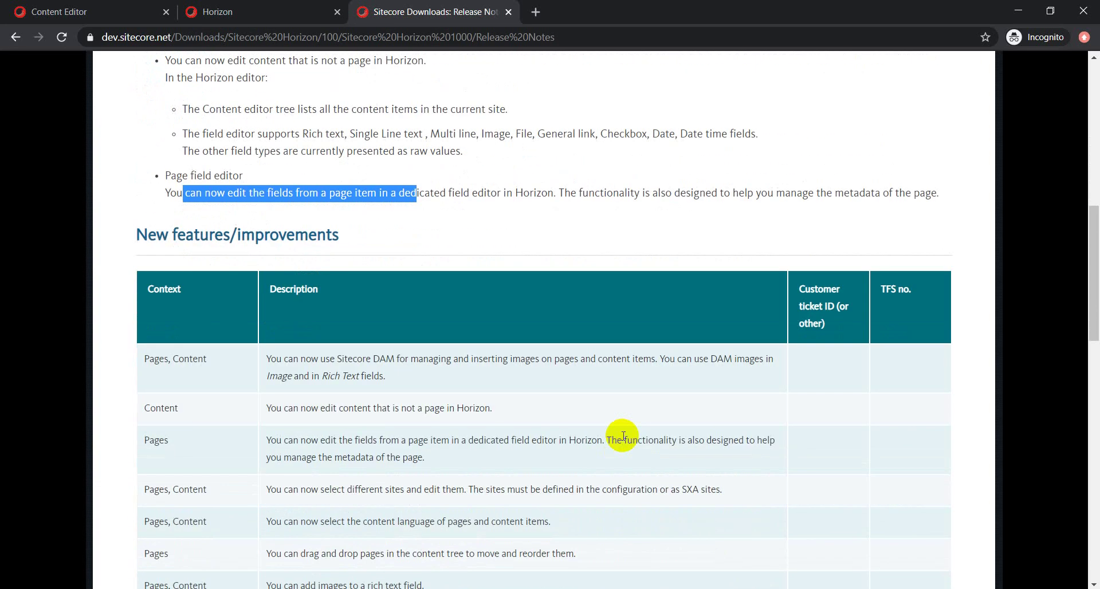
scroll(622, 438, "down", 1)
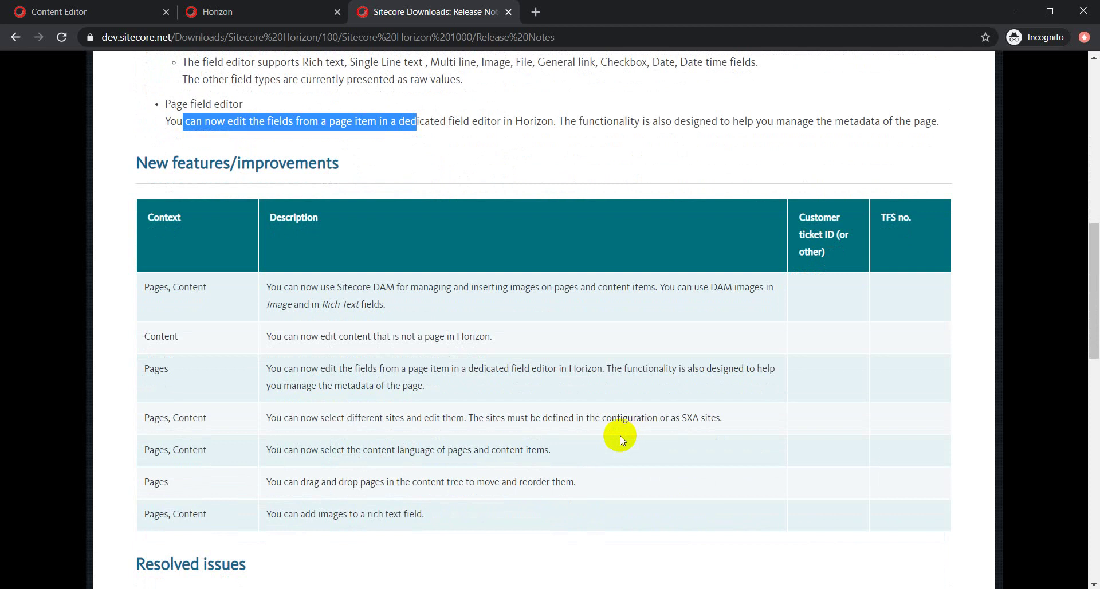
scroll(620, 436, "down", 1)
scroll(619, 436, "down", 1)
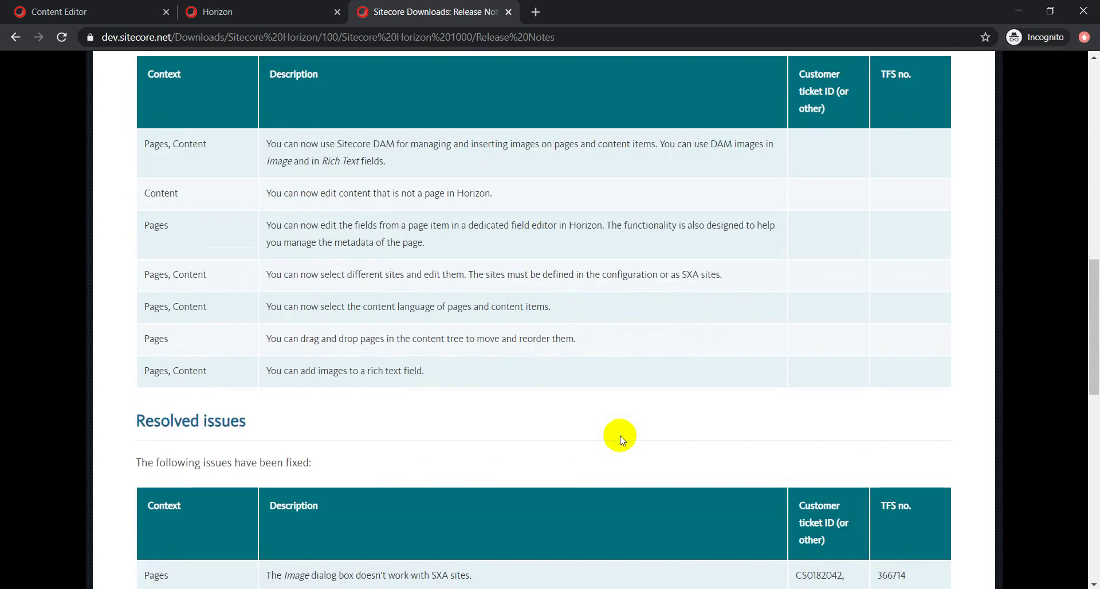
scroll(620, 435, "down", 2)
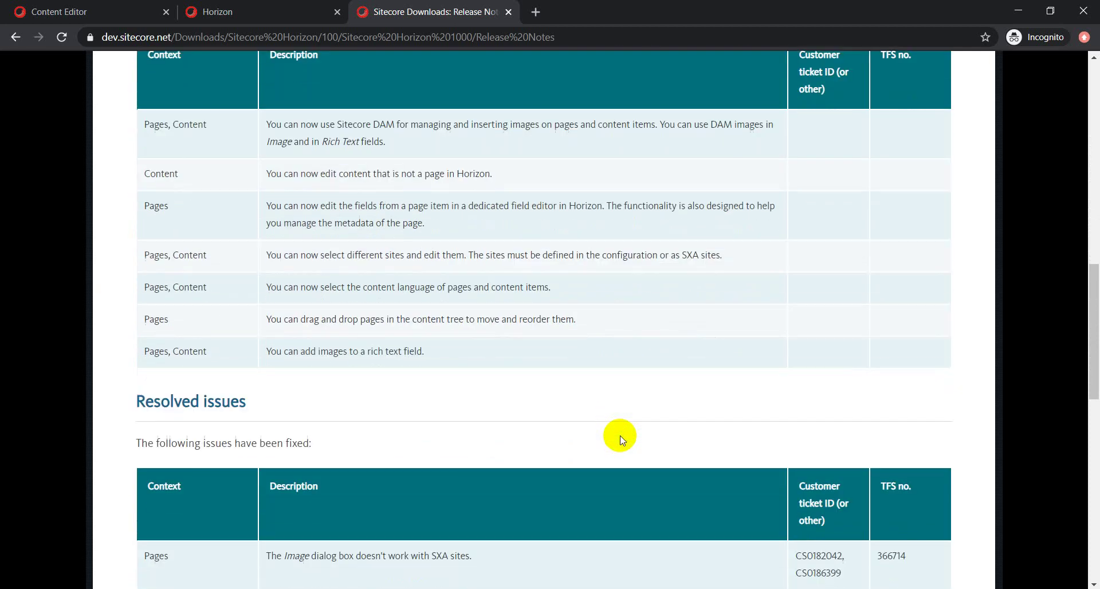
scroll(620, 436, "up", 10)
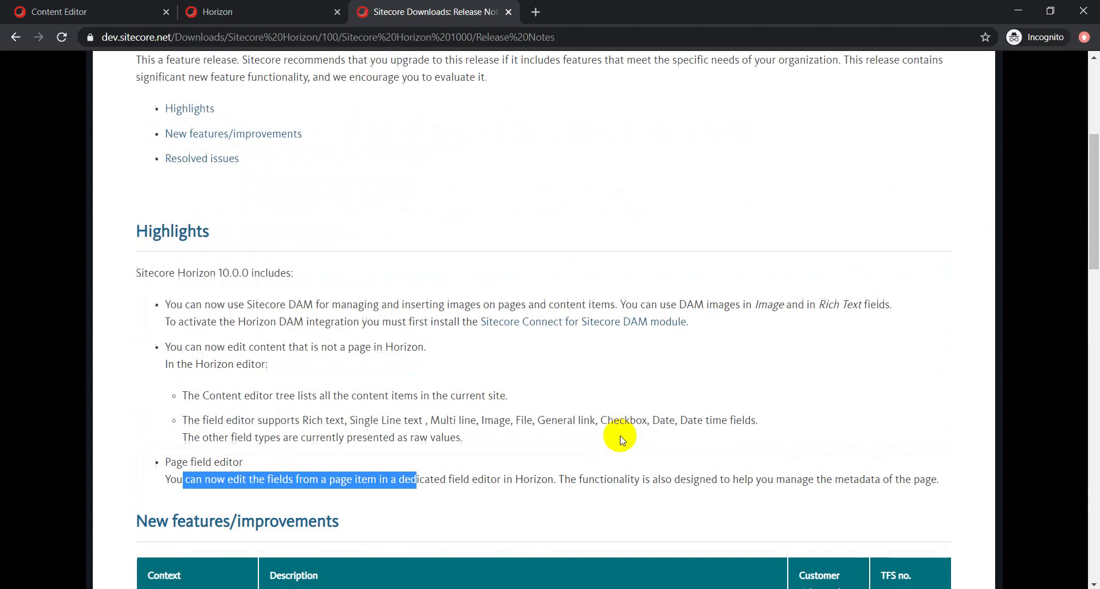
left_click(240, 7)
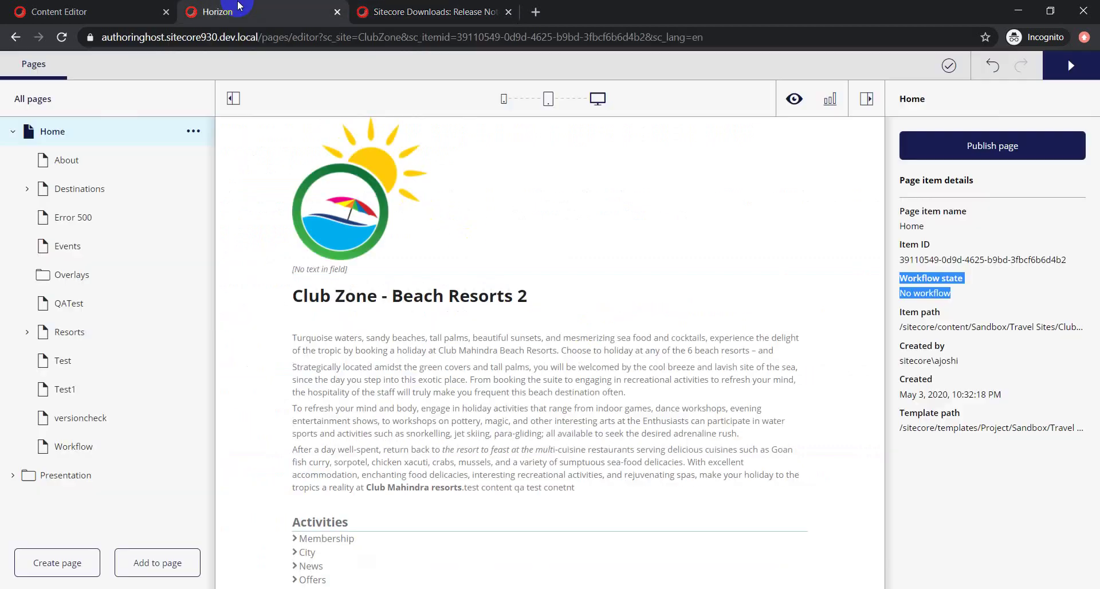